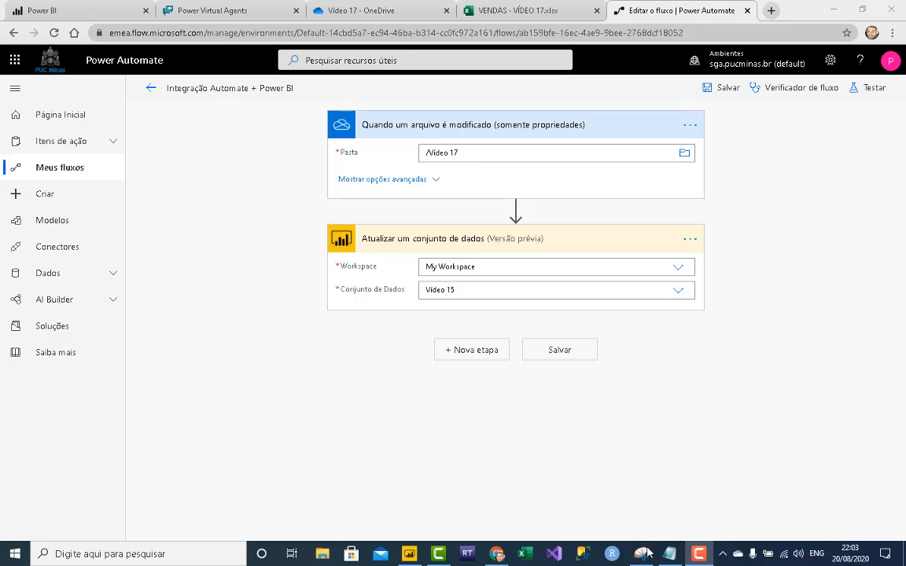
# - Draw an arrow from Power BI to Power Automate on the Power Platform diagram
pyautogui.click(642, 557)
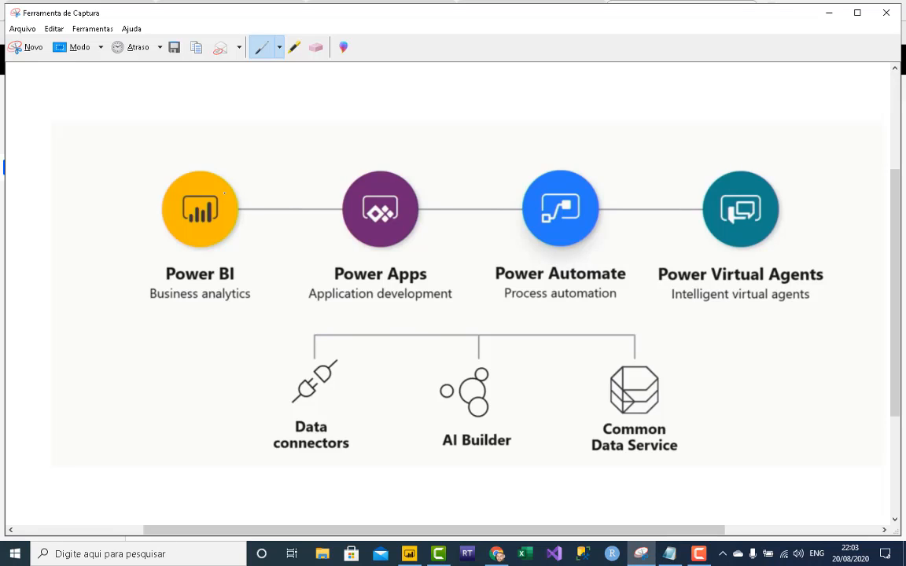
pyautogui.moveTo(220, 174)
pyautogui.mouseDown()
pyautogui.moveTo(369, 140)
pyautogui.moveTo(540, 189)
pyautogui.mouseUp()
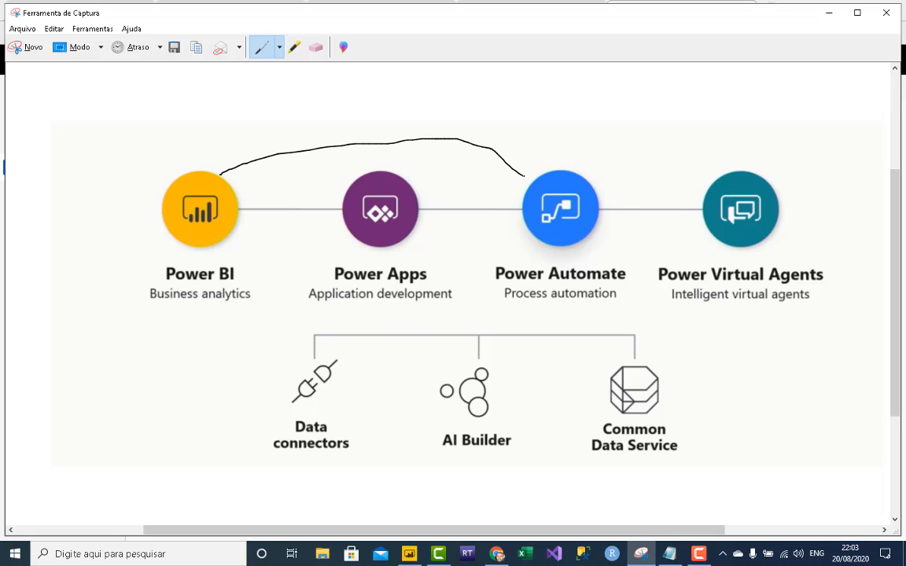
pyautogui.moveTo(531, 146); pyautogui.dragTo(540, 188)
pyautogui.moveTo(540, 190); pyautogui.dragTo(492, 190)
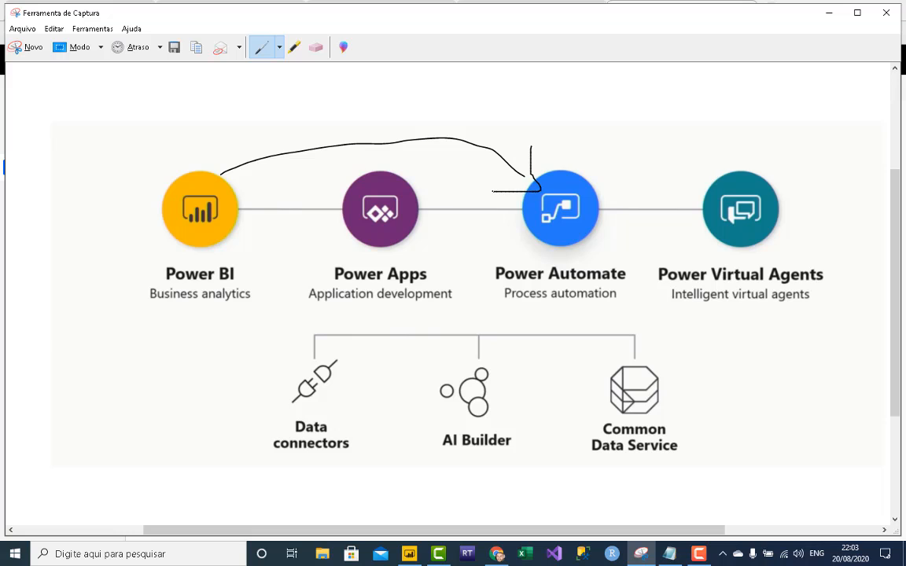
# - With Caneta Azul, draw blue arrows from Power BI to Power Apps and from Power Apps to Power Automate
pyautogui.click(280, 47)
pyautogui.click(285, 83)
pyautogui.moveTo(238, 189); pyautogui.dragTo(326, 188)
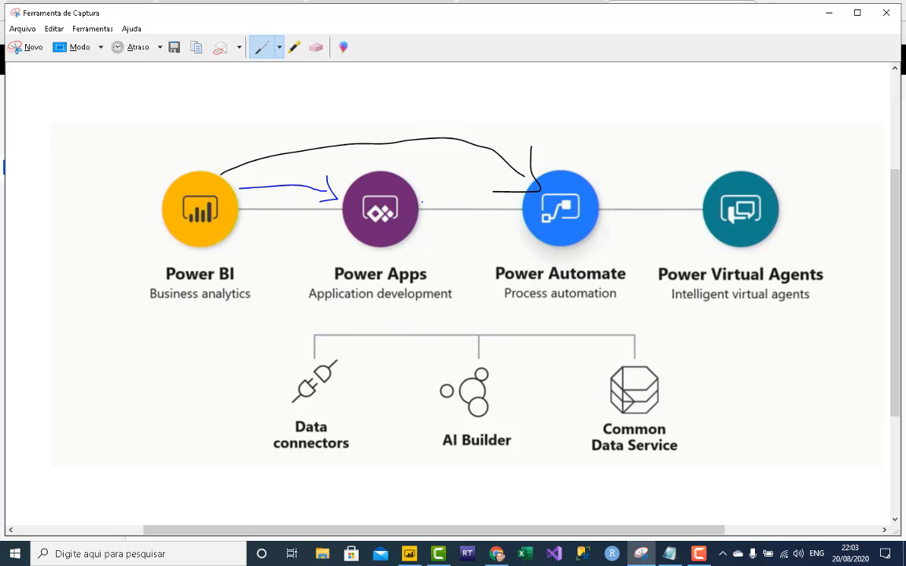
pyautogui.moveTo(422, 203); pyautogui.dragTo(499, 206)
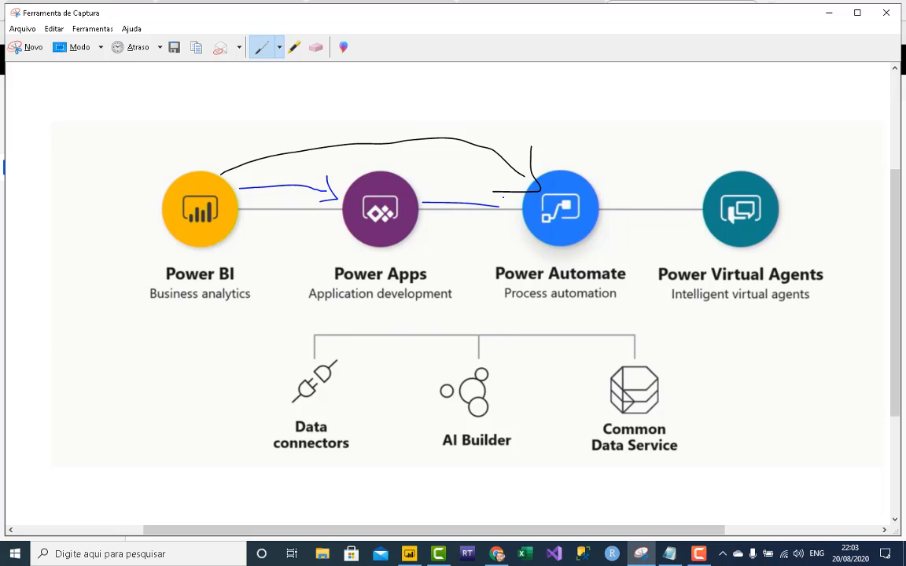
# - With Caneta Vermelha, draw red arrows linking Power Virtual Agents to Power BI and Power Automate, then close the window
pyautogui.click(279, 47)
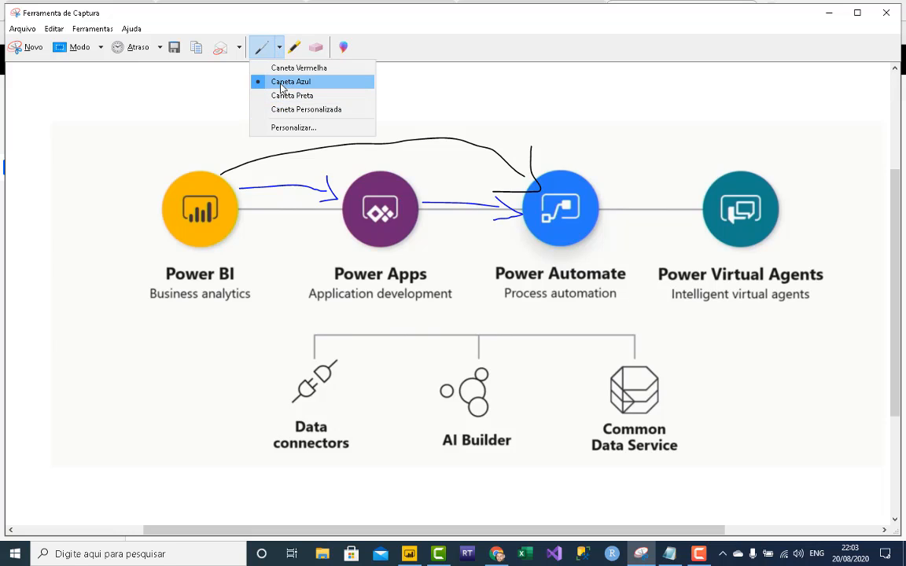
pyautogui.click(277, 68)
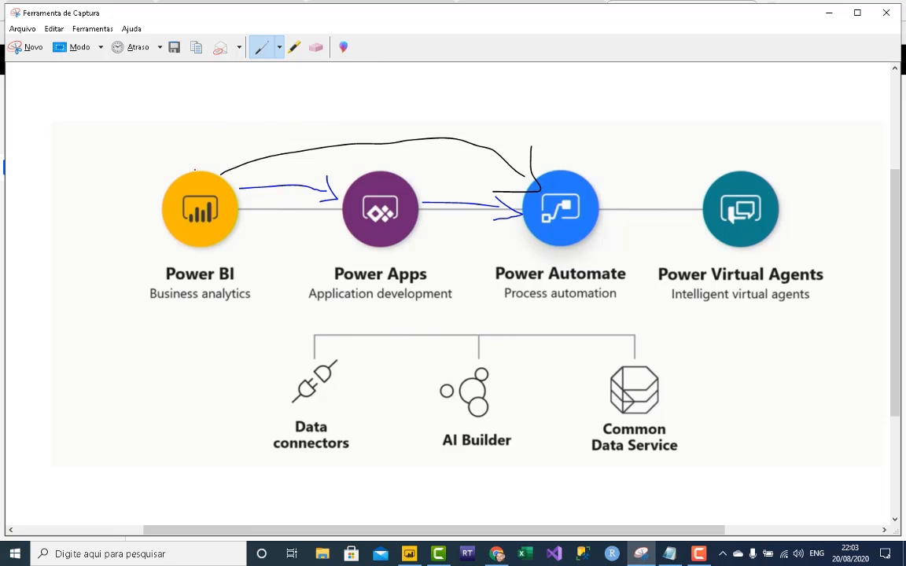
pyautogui.moveTo(195, 170)
pyautogui.mouseDown()
pyautogui.moveTo(667, 91)
pyautogui.moveTo(710, 147)
pyautogui.moveTo(726, 141)
pyautogui.moveTo(698, 177)
pyautogui.mouseUp()
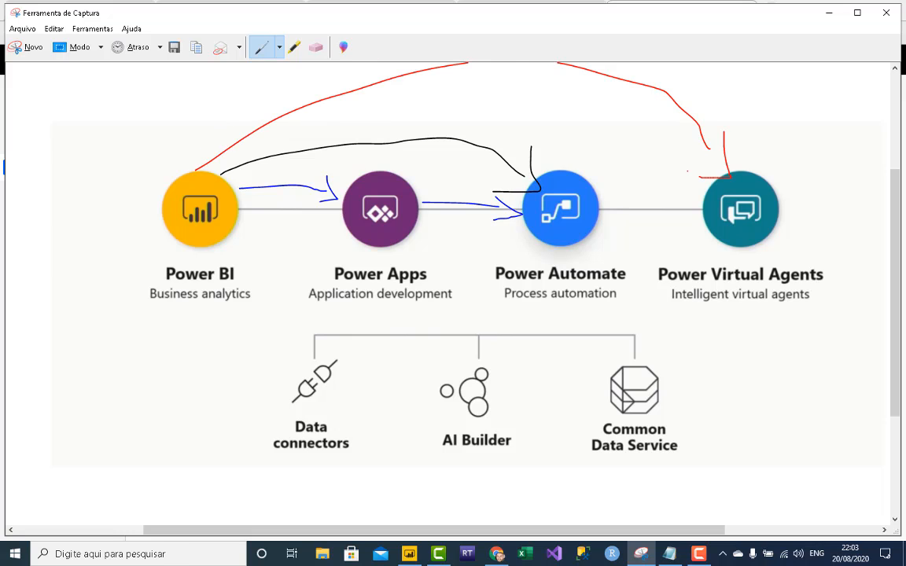
pyautogui.moveTo(663, 214); pyautogui.dragTo(609, 218)
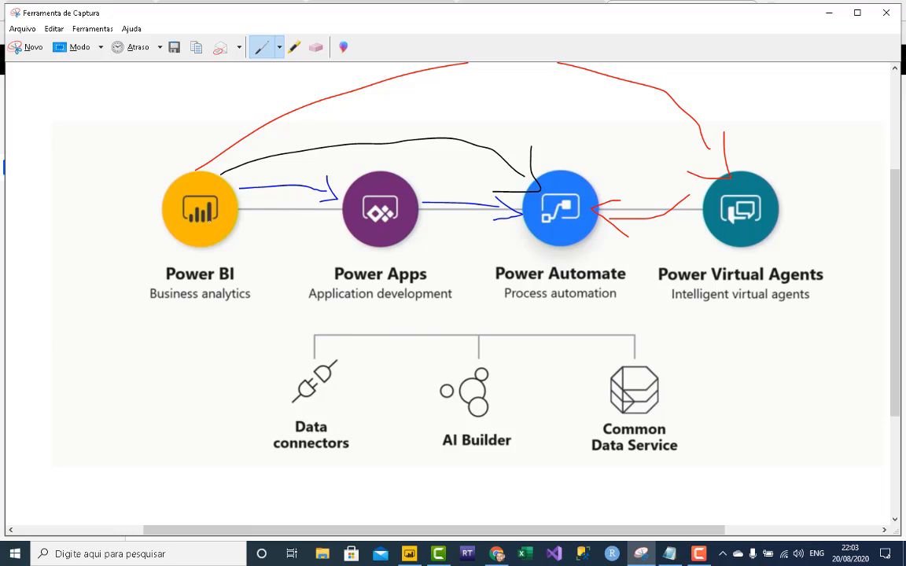
pyautogui.scroll(1, 458, 99)
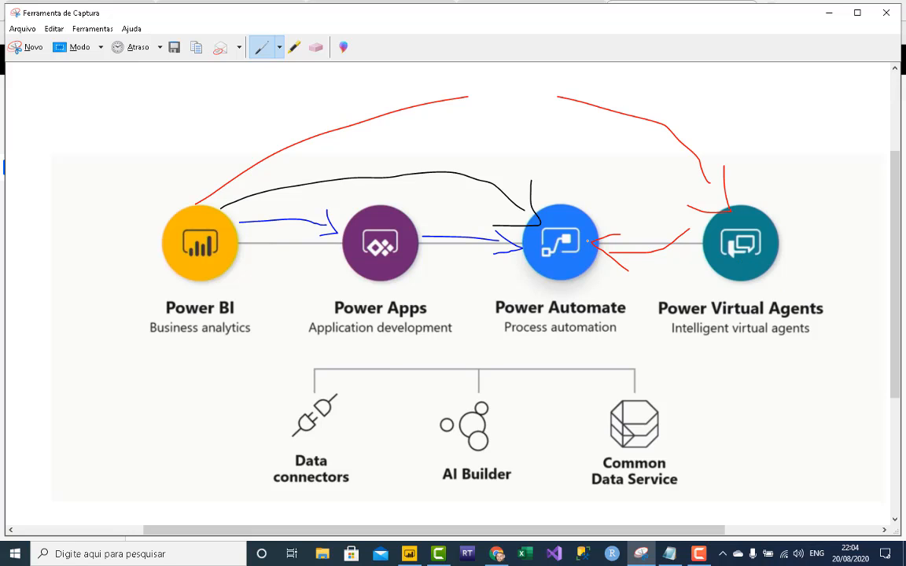
pyautogui.click(886, 16)
# - Discard the drawing and switch to the 'VENDAS - VÍDEO 17.xlsx' workbook
pyautogui.click(525, 281)
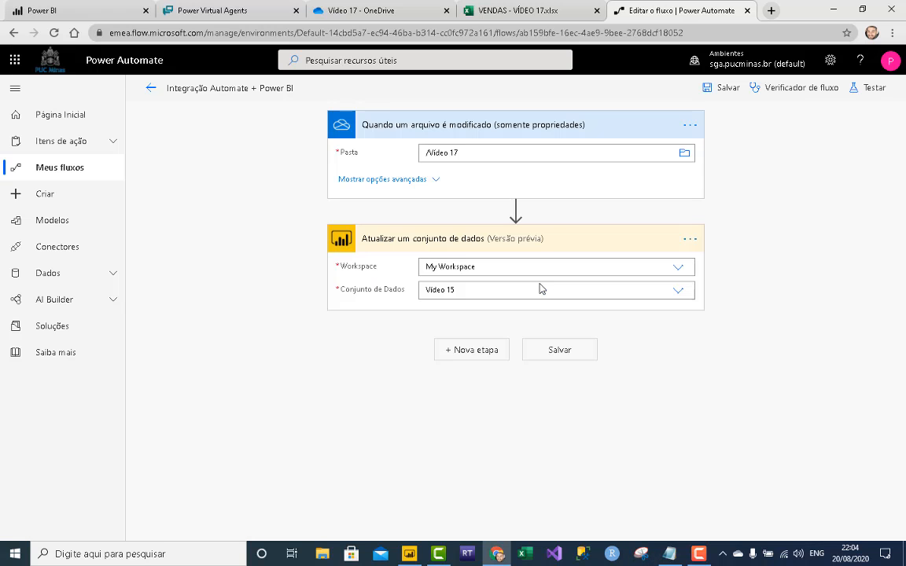
pyautogui.click(545, 14)
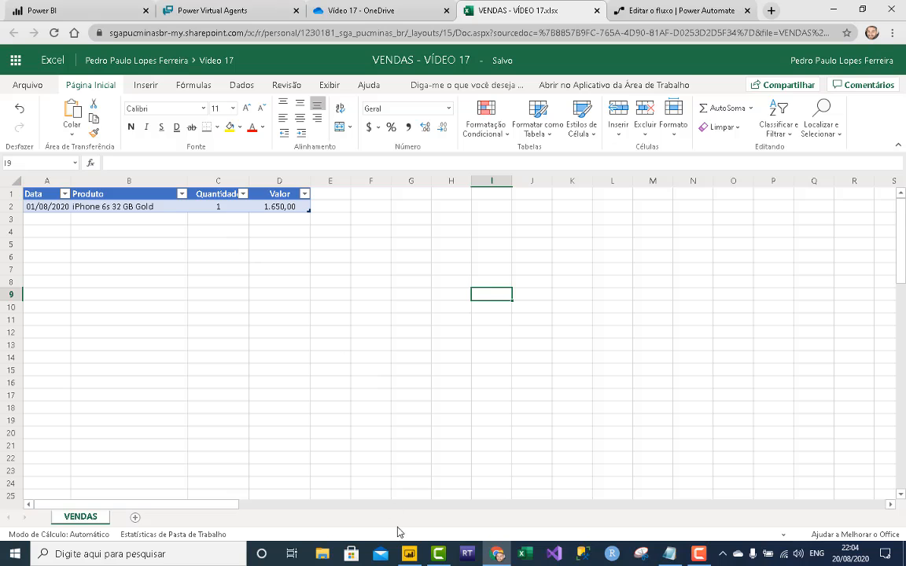
# - Switch to the Power BI Desktop 'Vídeo 17' report showing the 1650 iPhone 6s 32 GB Gold bar
pyautogui.click(409, 553)
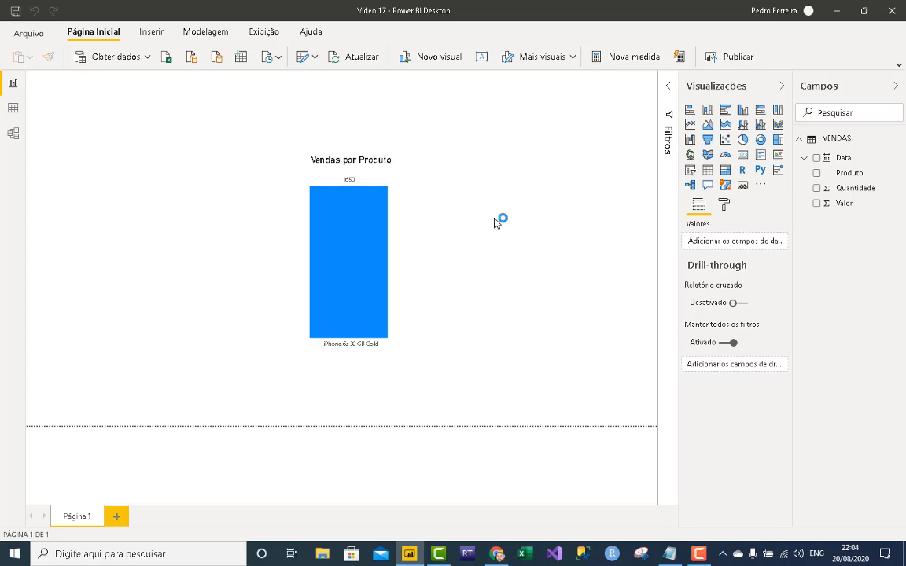
# - Publish Vídeo 17 to the workspace, close Power BI Desktop saving changes, and go to the Power BI service
pyautogui.click(550, 352)
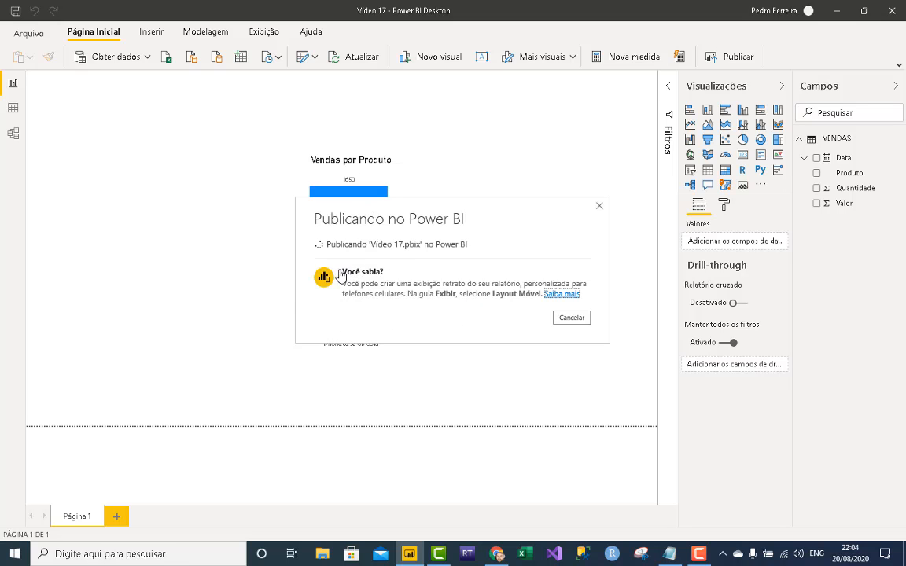
pyautogui.click(579, 356)
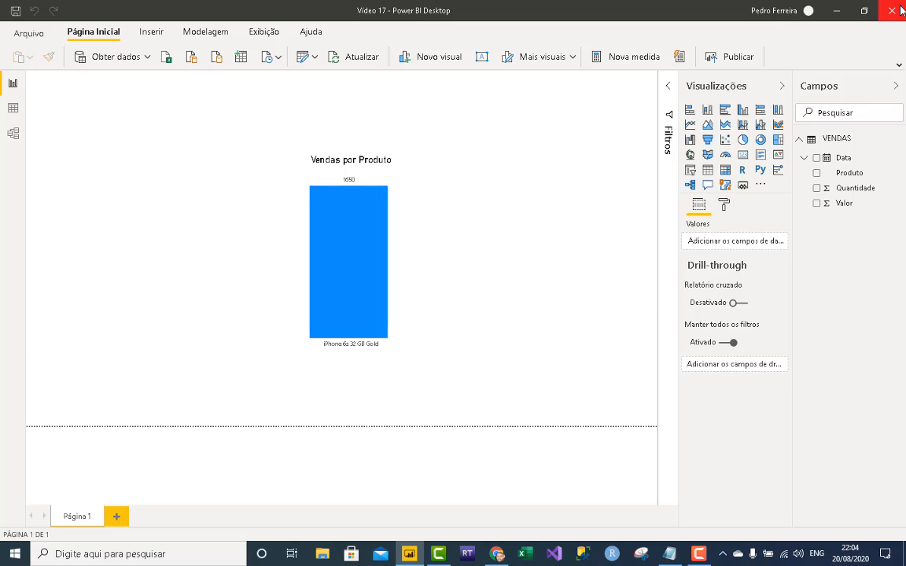
pyautogui.click(898, 10)
pyautogui.click(465, 296)
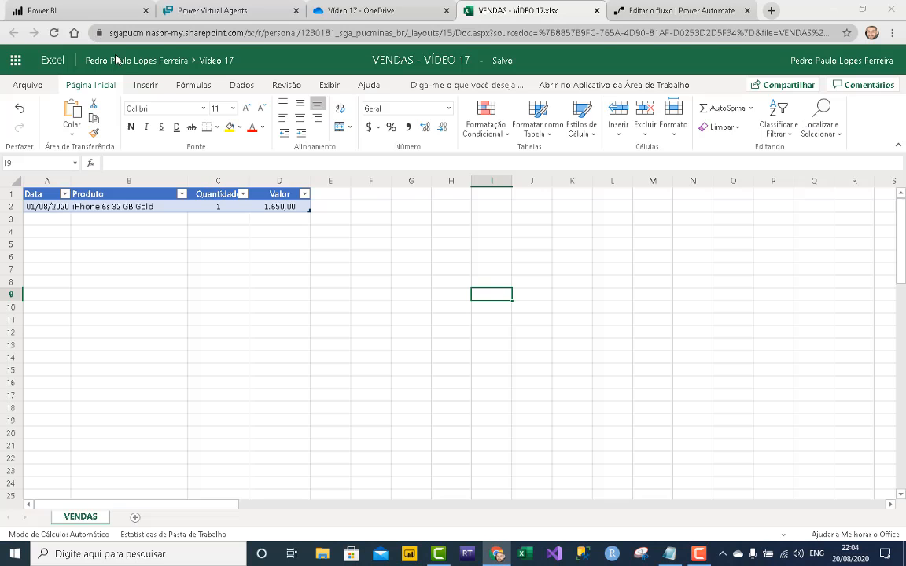
pyautogui.click(85, 11)
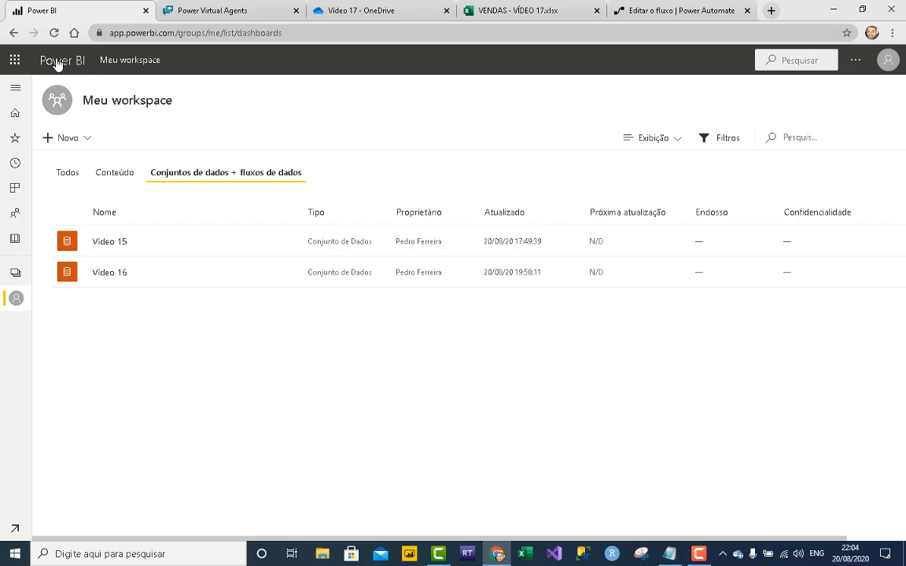
# - Reload the workspace and review the Vídeo 17 dataset's data source credentials without changing them
pyautogui.click(53, 32)
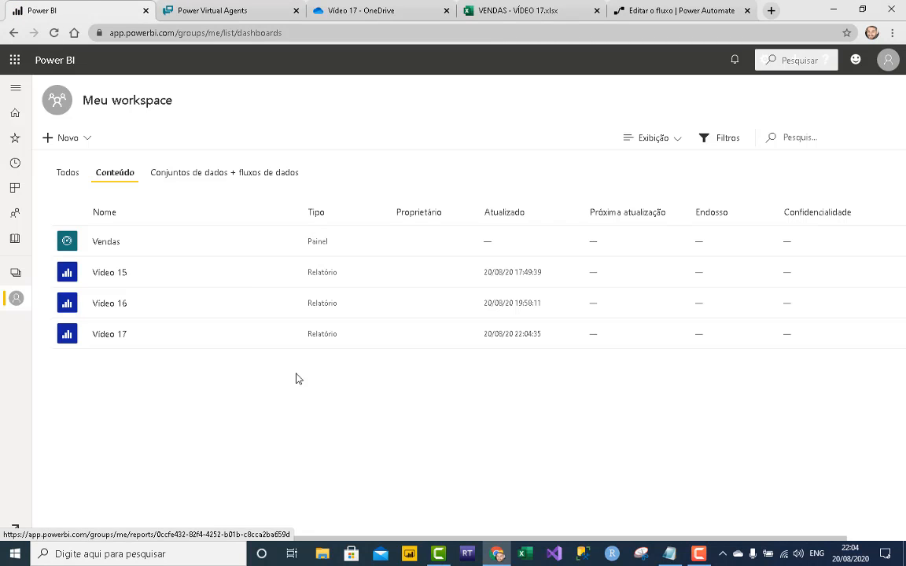
pyautogui.click(270, 175)
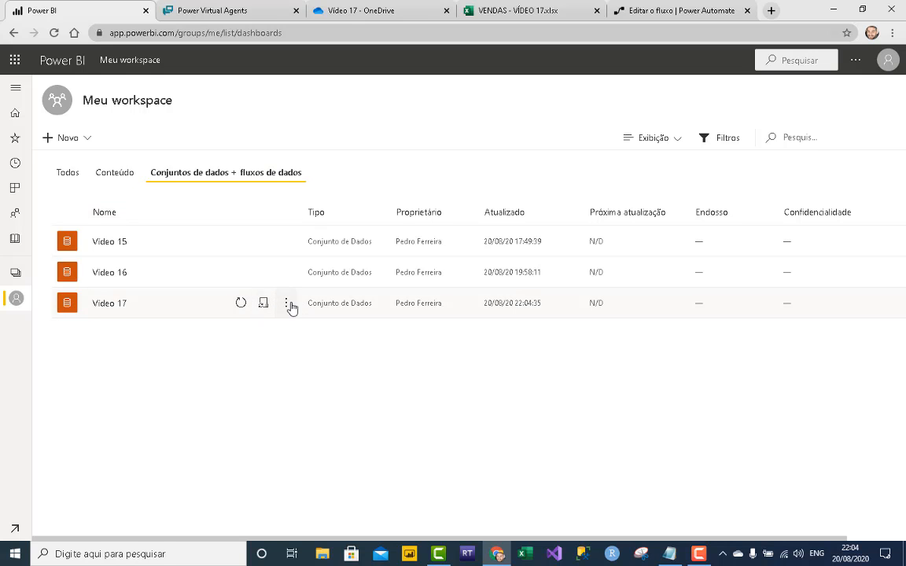
pyautogui.click(286, 304)
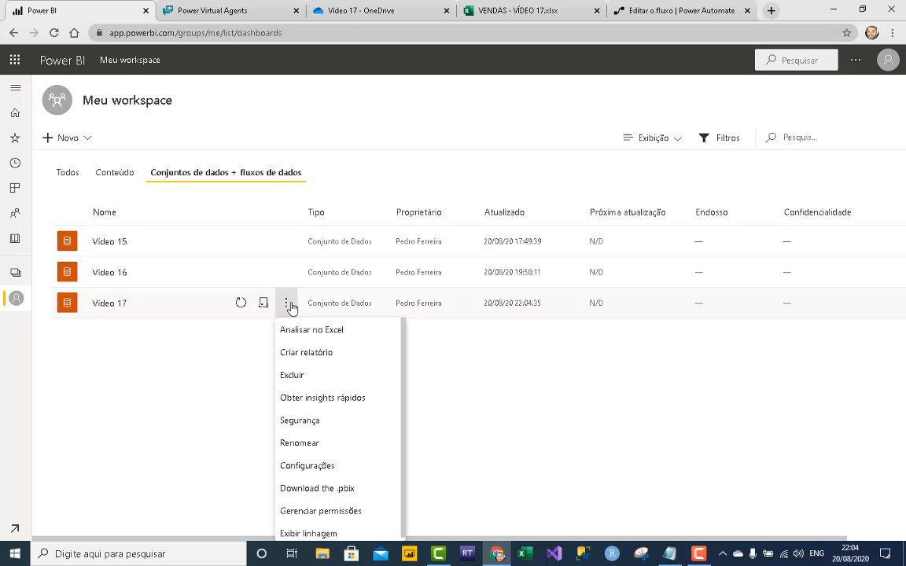
pyautogui.click(343, 467)
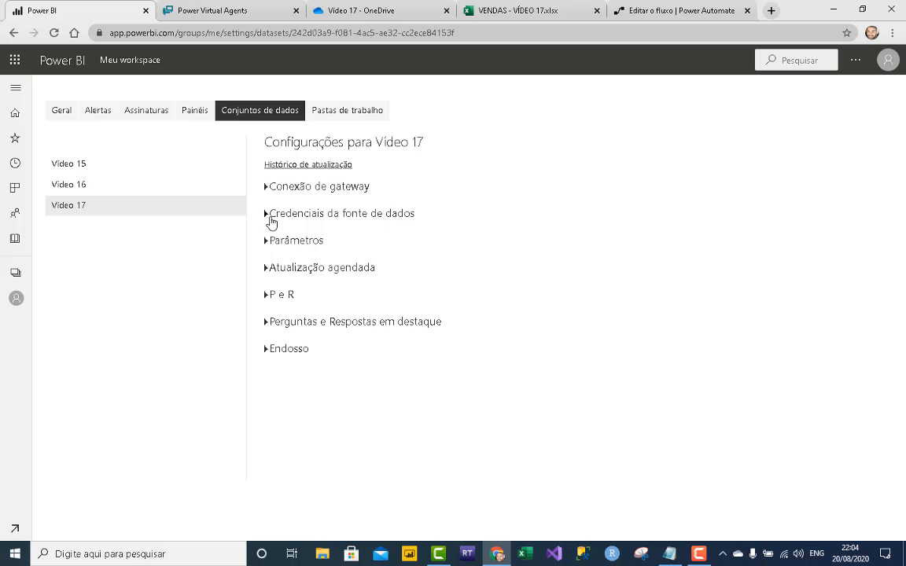
pyautogui.click(268, 216)
pyautogui.click(330, 242)
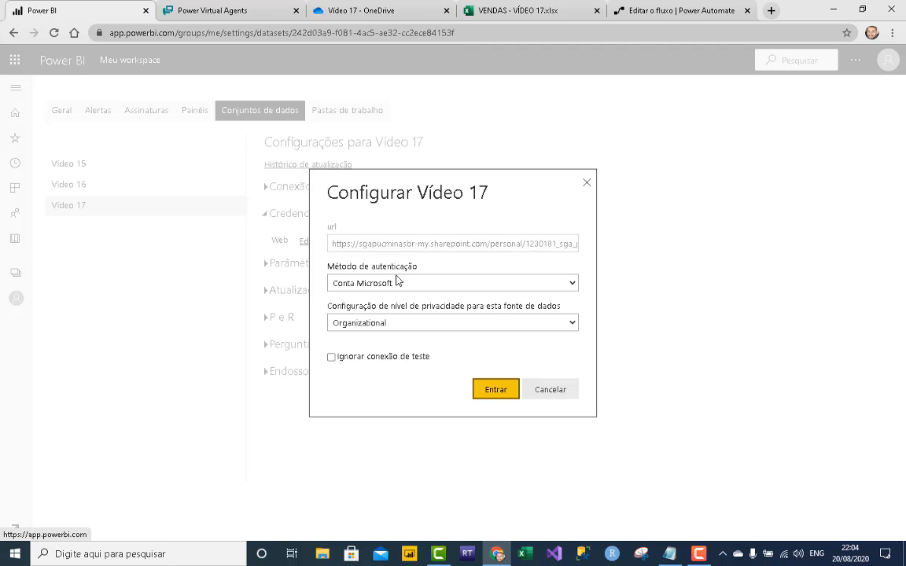
pyautogui.click(550, 391)
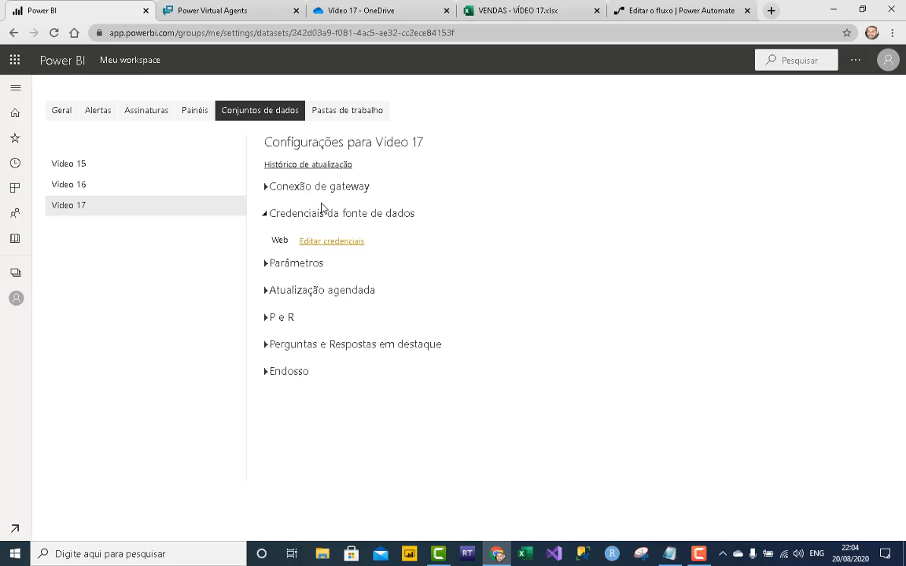
# - Review the Vídeo 17 gateway connection settings, then return to Meu workspace and the Power Automate flow
pyautogui.click(268, 189)
pyautogui.moveTo(273, 208); pyautogui.dragTo(418, 203)
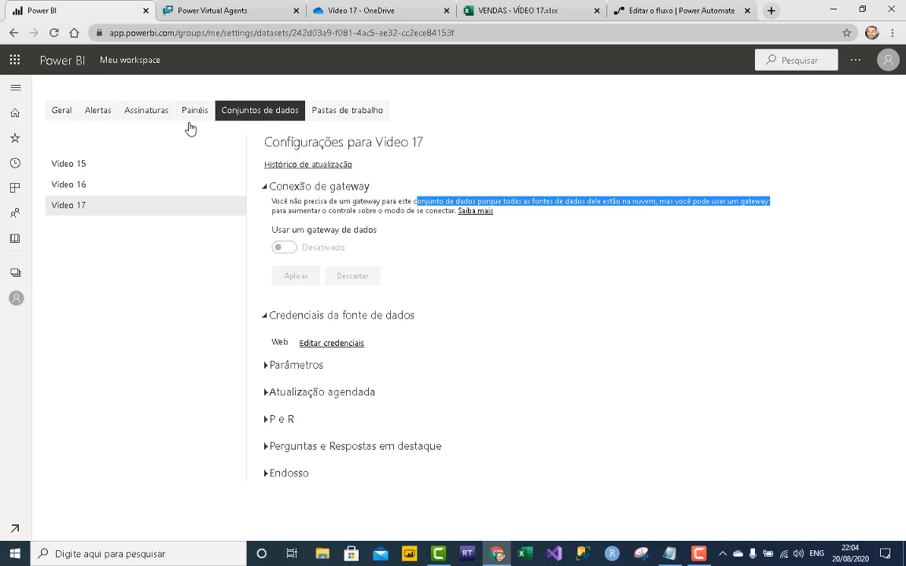
pyautogui.click(15, 275)
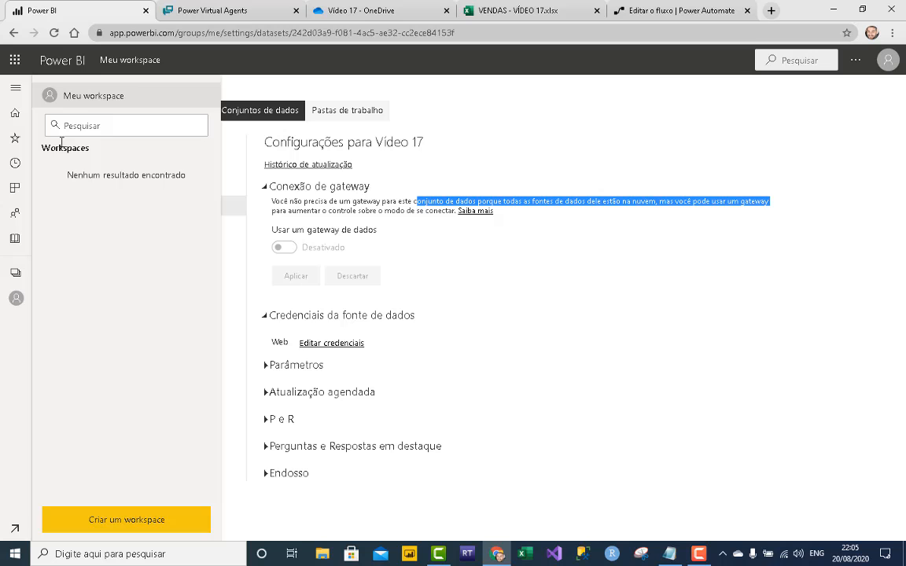
pyautogui.click(79, 104)
pyautogui.click(678, 7)
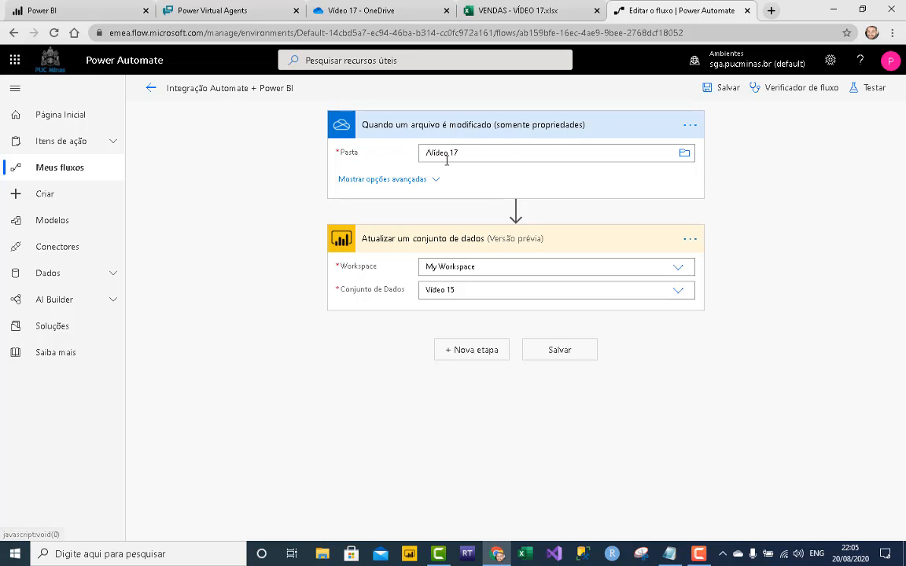
# - Inspect the refresh step's workspace and dataset options, keeping My Workspace, and save the flow
pyautogui.click(365, 16)
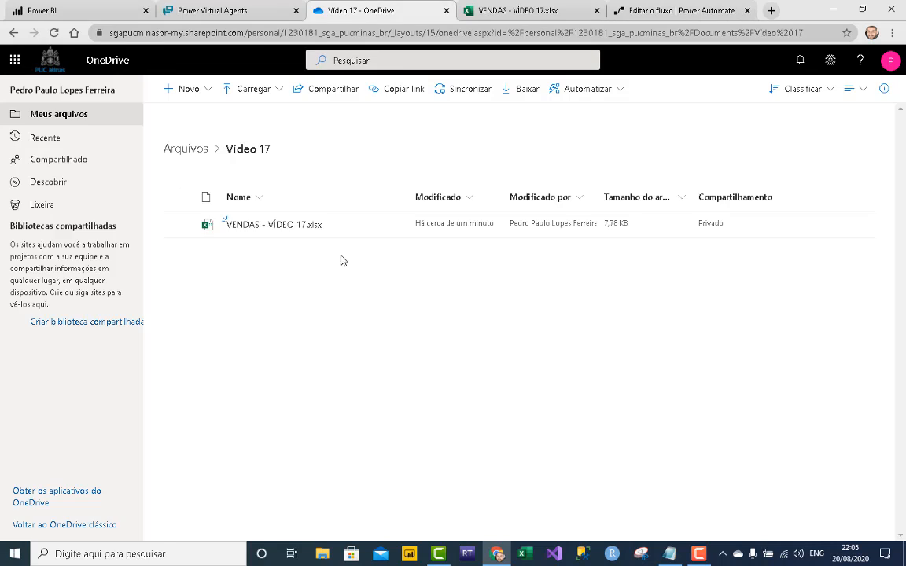
pyautogui.click(706, 17)
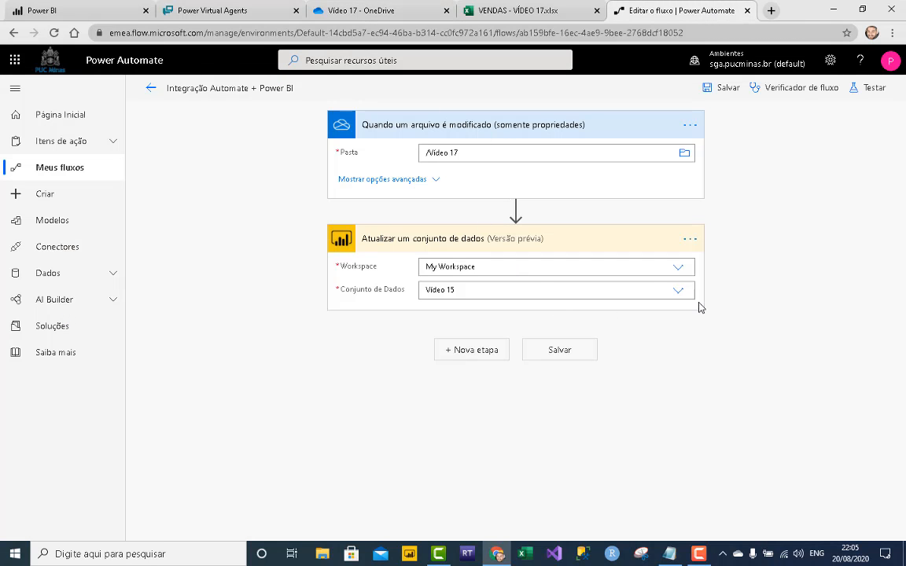
pyautogui.click(677, 293)
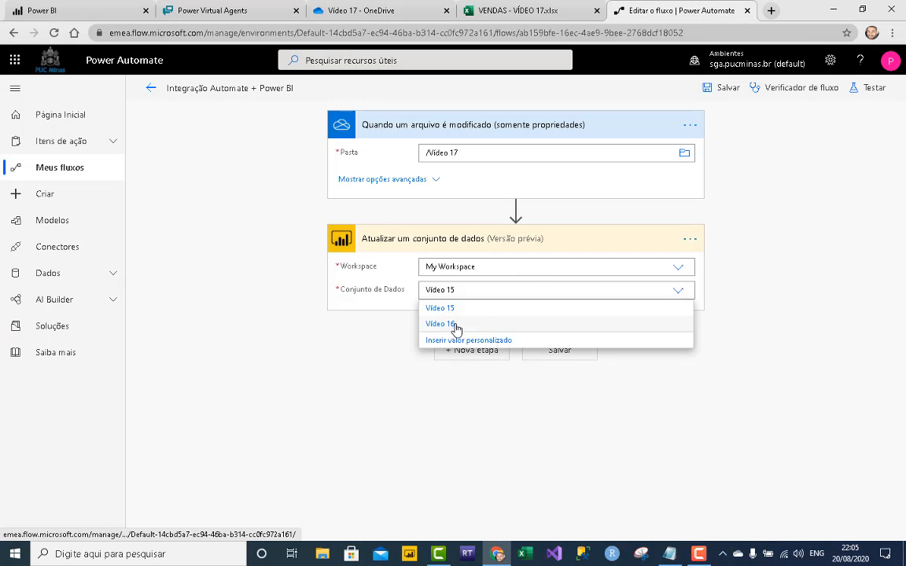
pyautogui.click(773, 332)
pyautogui.click(683, 269)
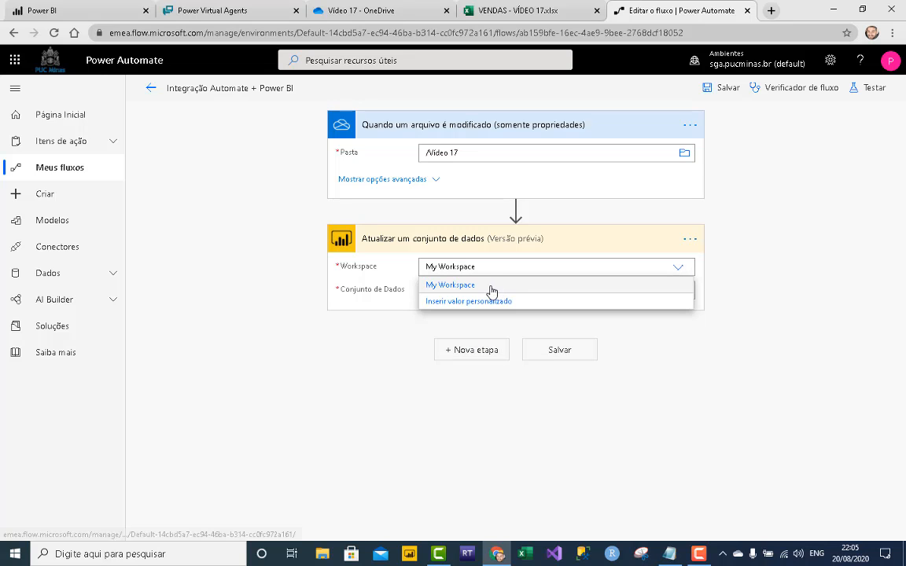
pyautogui.click(656, 312)
pyautogui.click(680, 292)
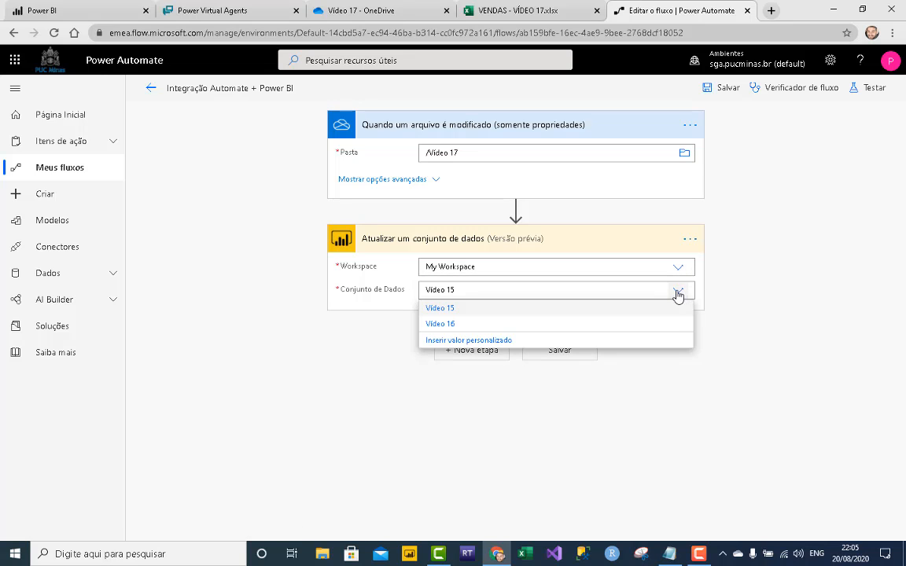
pyautogui.click(561, 356)
pyautogui.click(561, 354)
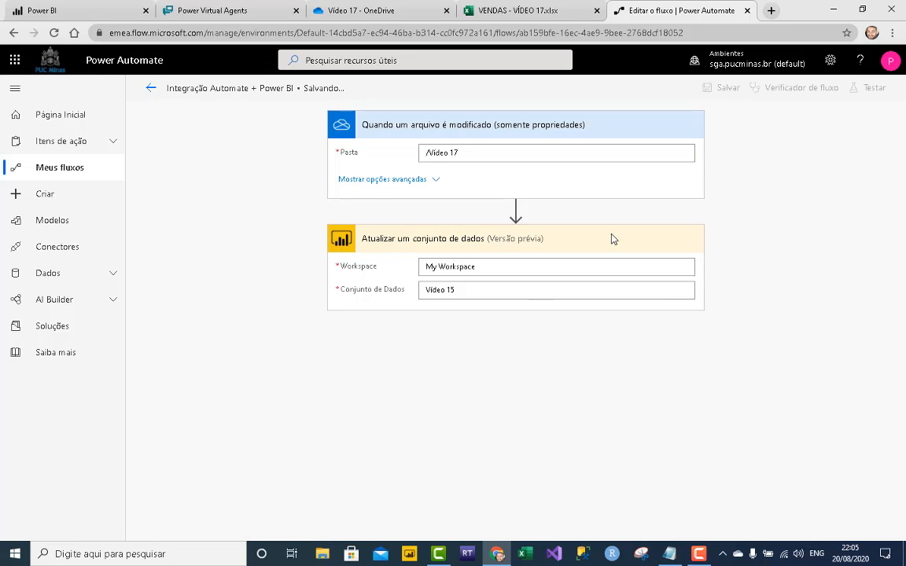
# - Reopen the flow, set the refresh step's dataset to Vídeo 17, and save
pyautogui.click(151, 88)
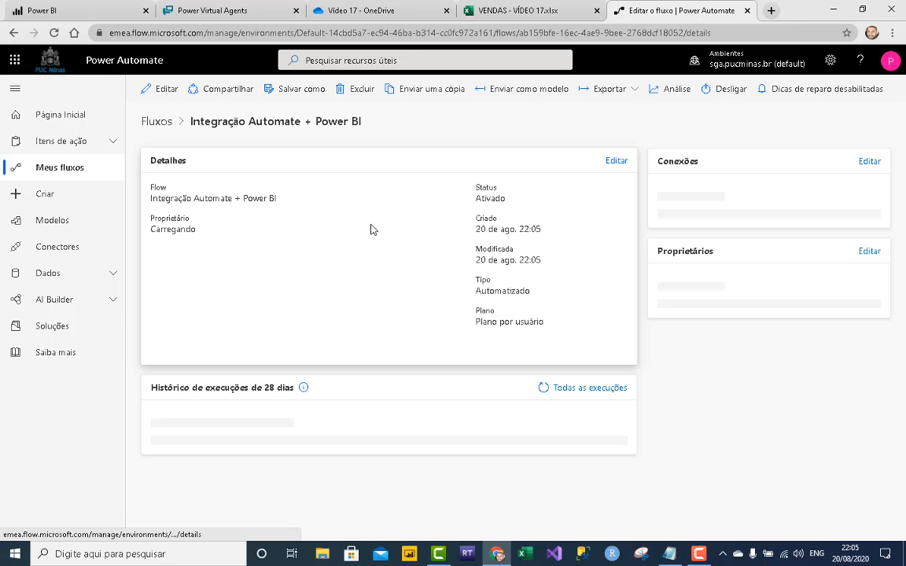
pyautogui.click(166, 89)
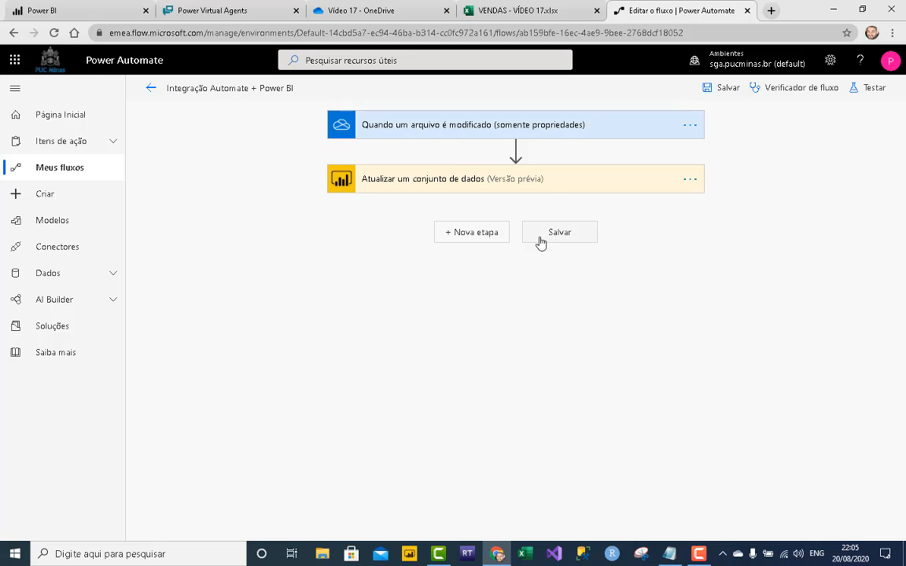
pyautogui.click(548, 183)
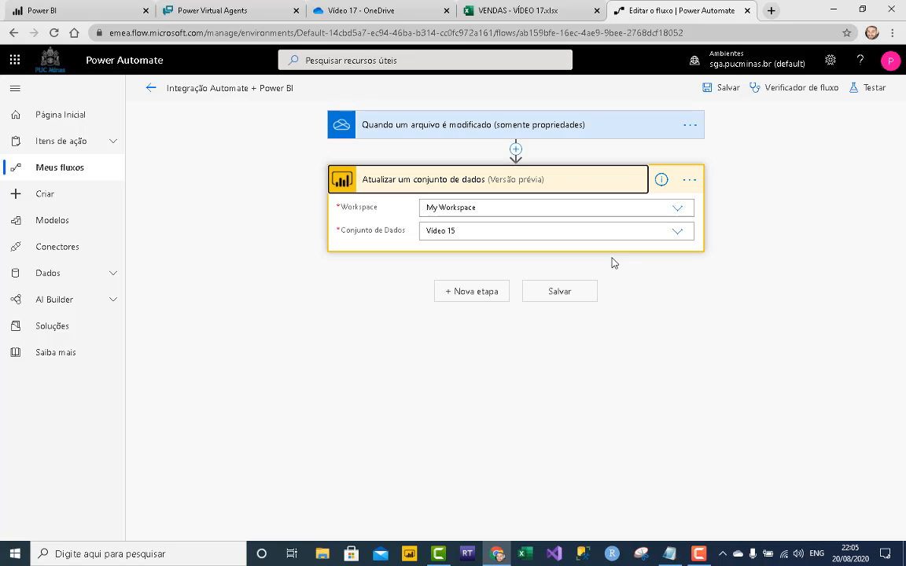
pyautogui.click(681, 235)
pyautogui.click(564, 283)
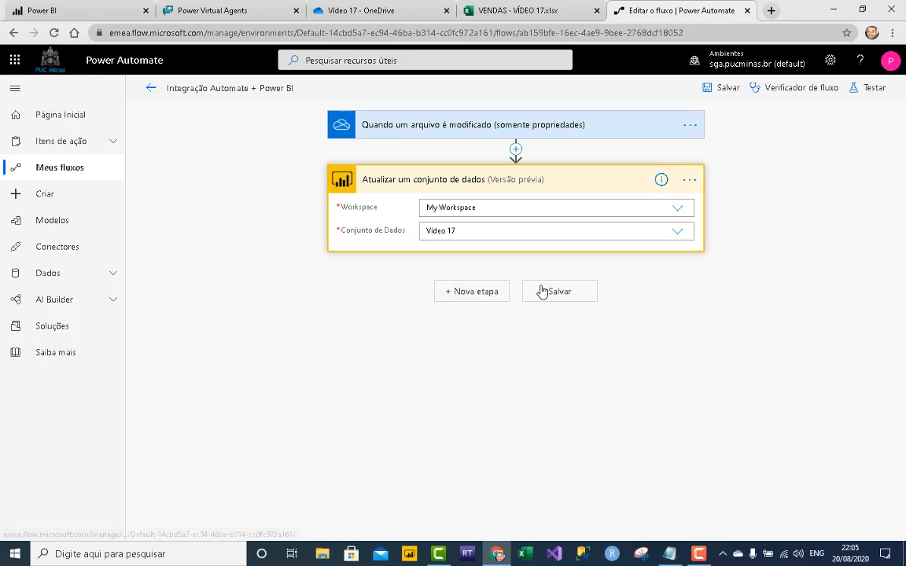
pyautogui.click(541, 292)
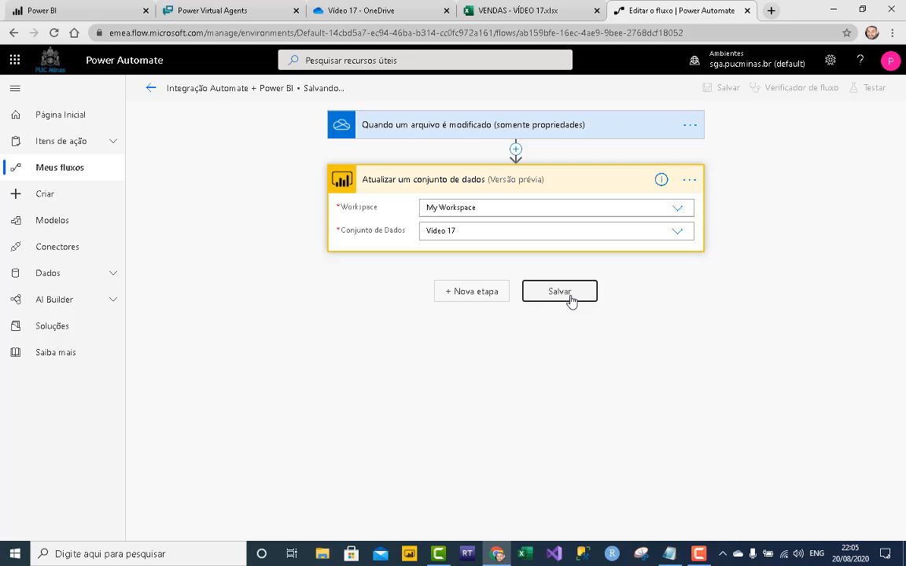
pyautogui.click(495, 13)
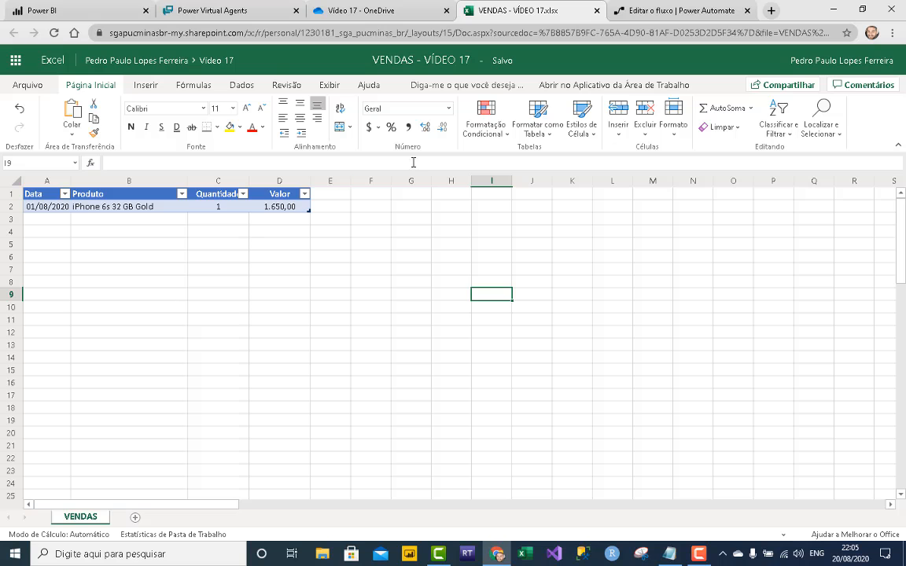
# - Close the Power Automate flow editor and go to the Vendas bot's Tópicos page
pyautogui.click(669, 7)
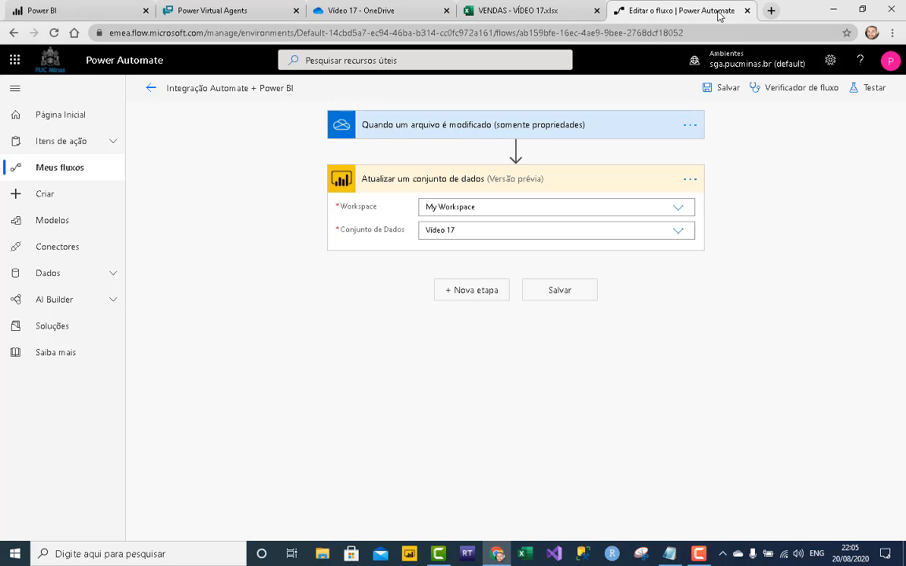
pyautogui.click(748, 11)
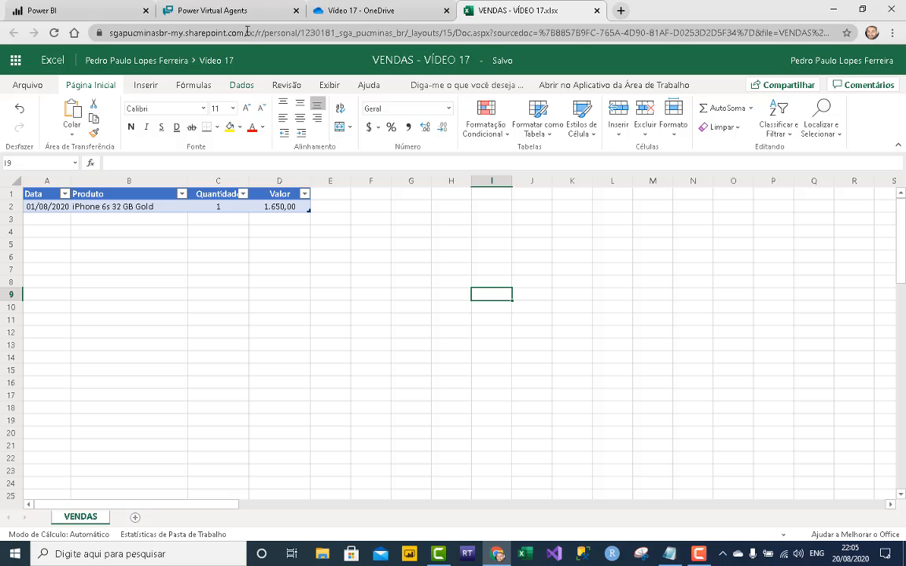
pyautogui.click(228, 12)
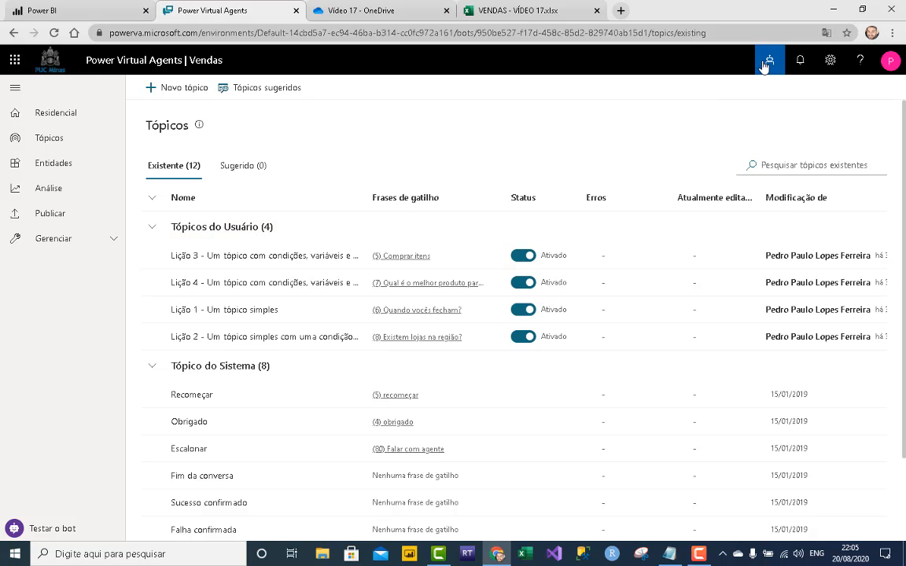
# - Browse the bot list and start a new bot, then cancel without creating it
pyautogui.click(767, 63)
pyautogui.click(760, 129)
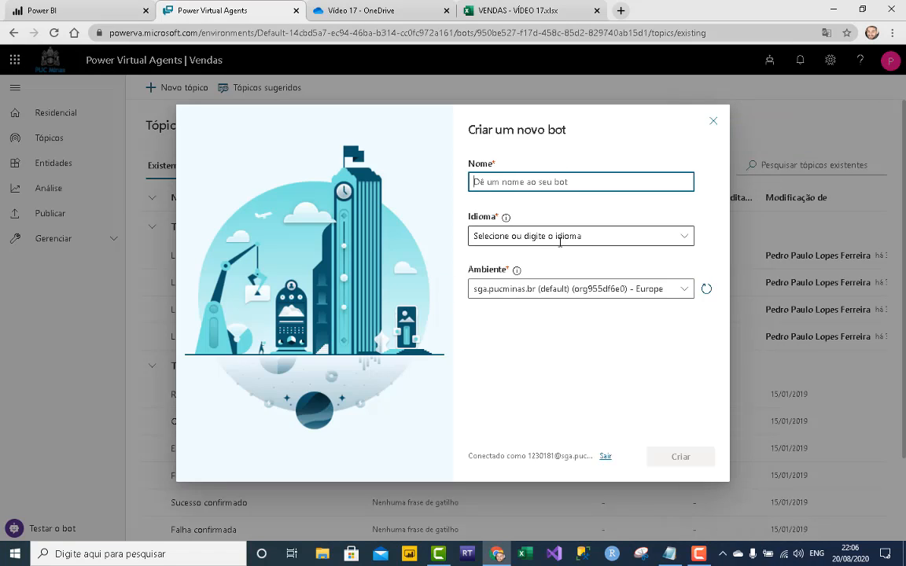
pyautogui.click(686, 239)
pyautogui.scroll(-3, 613, 308)
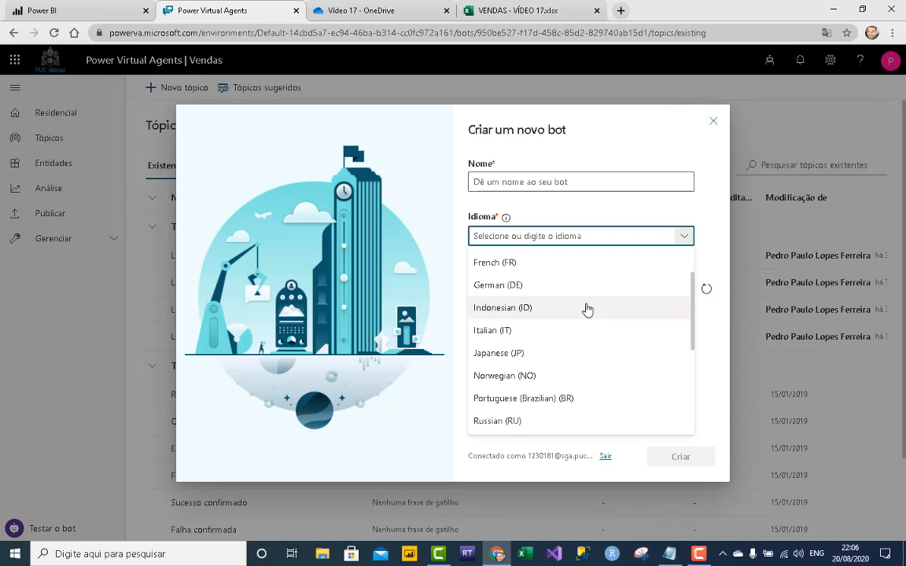
pyautogui.click(630, 204)
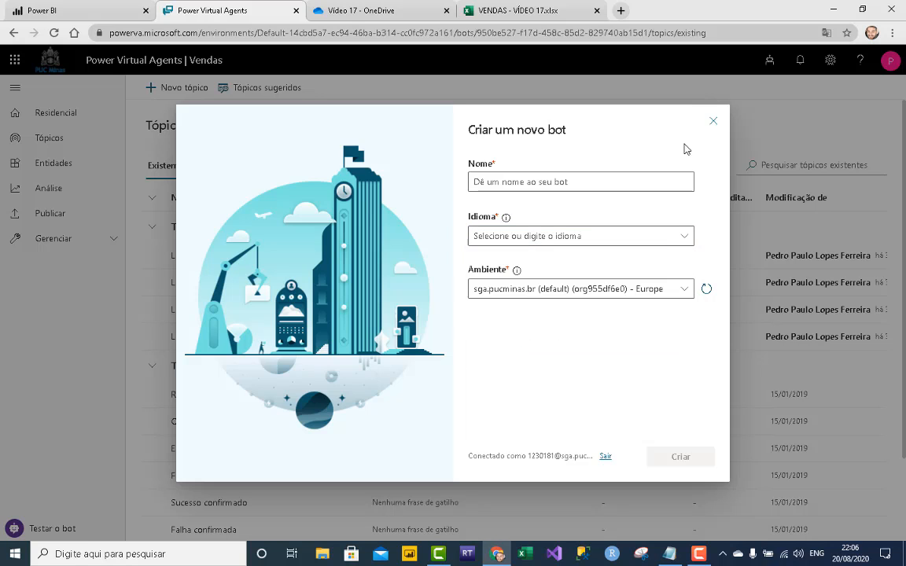
pyautogui.click(713, 120)
pyautogui.click(770, 60)
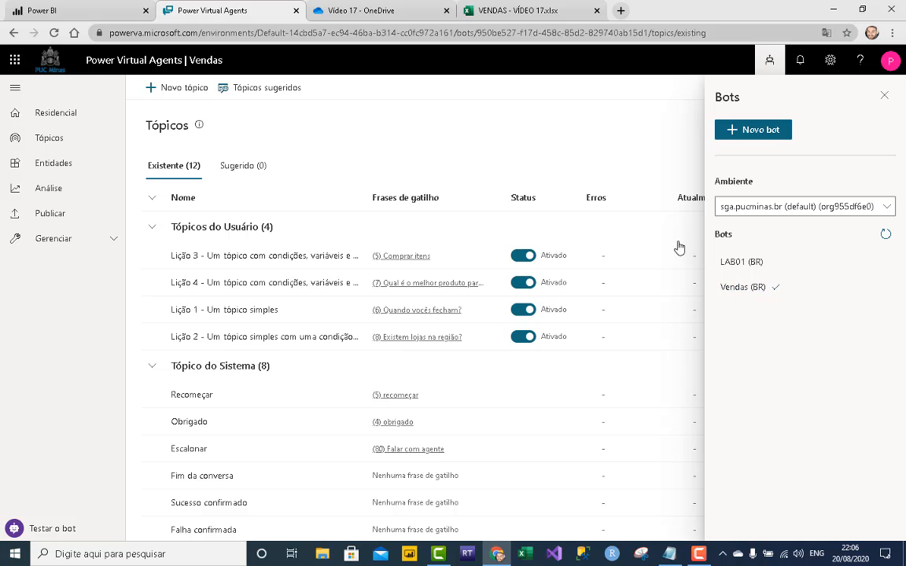
pyautogui.click(884, 96)
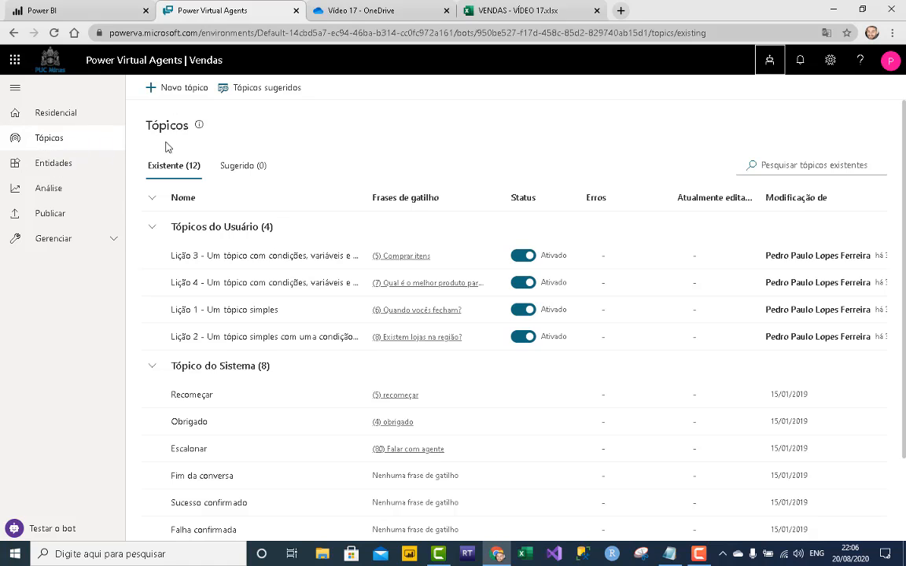
# - Name the new topic Vendas and add trigger phrases Vendi, vendi and fiz uma venda
pyautogui.click(193, 89)
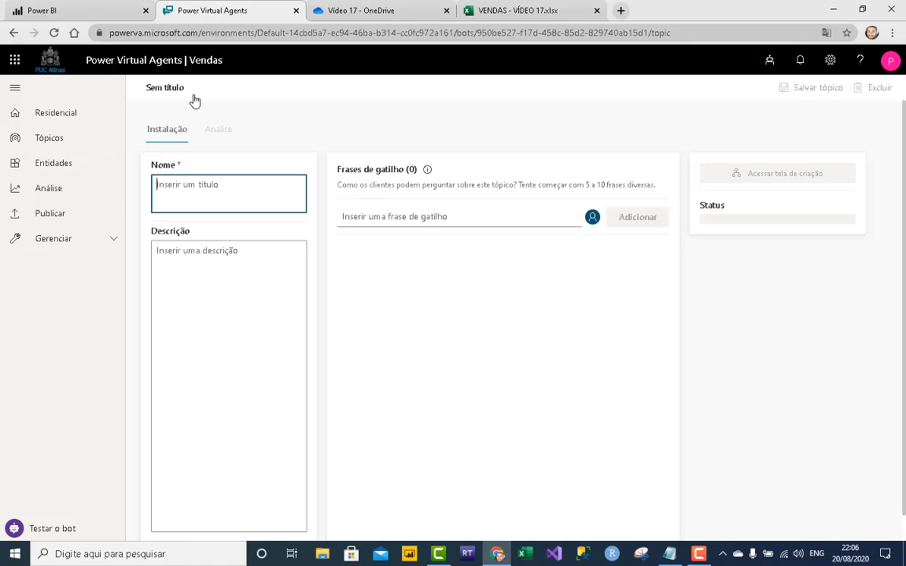
pyautogui.write('Vendas')
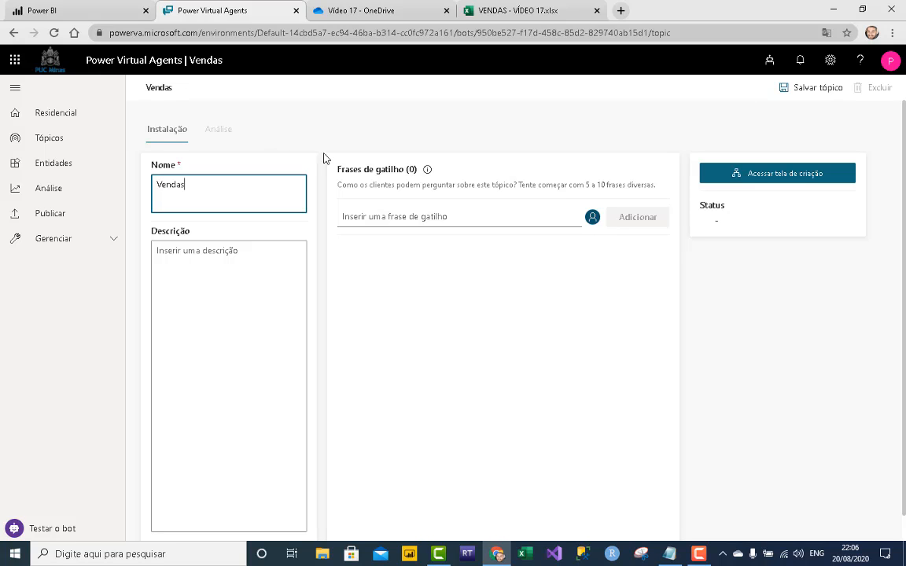
pyautogui.click(473, 219)
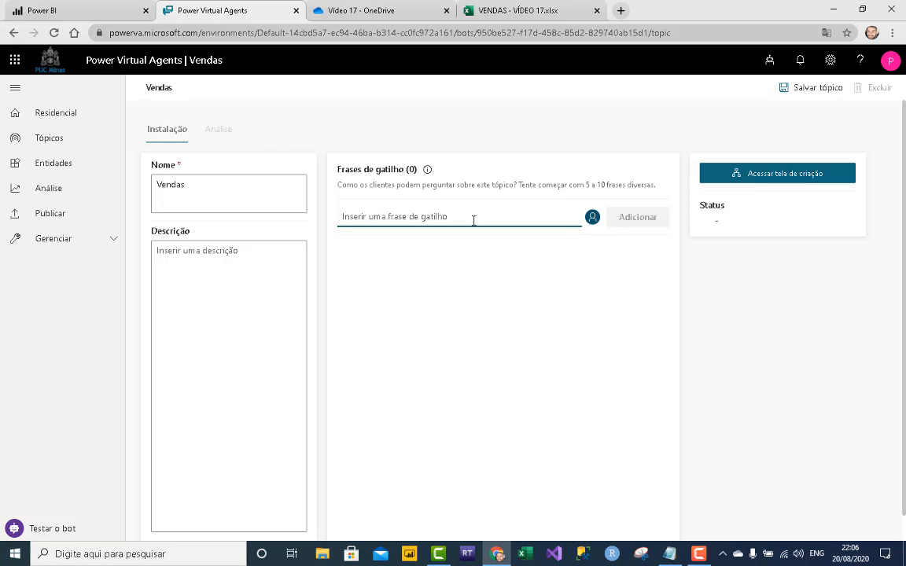
pyautogui.write('Vend')
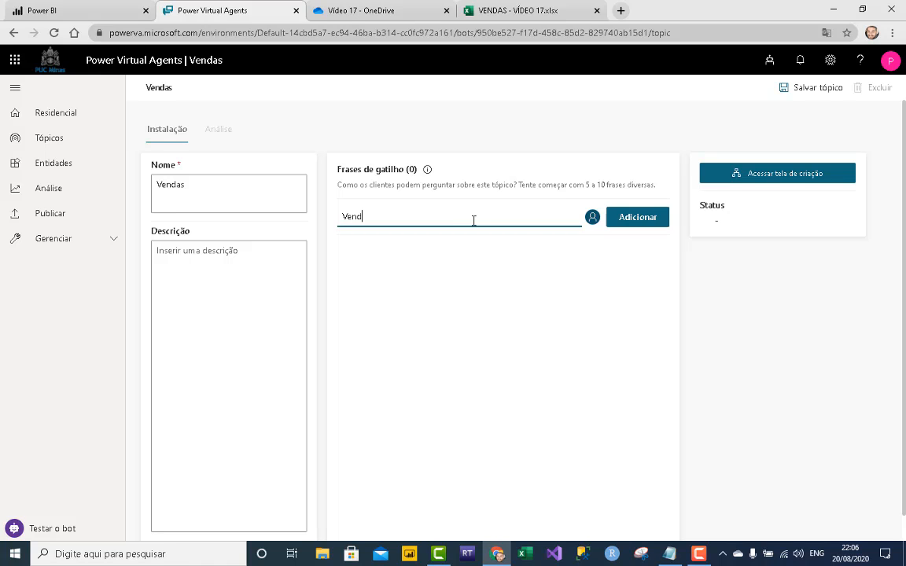
pyautogui.write('i')
pyautogui.press('Return')
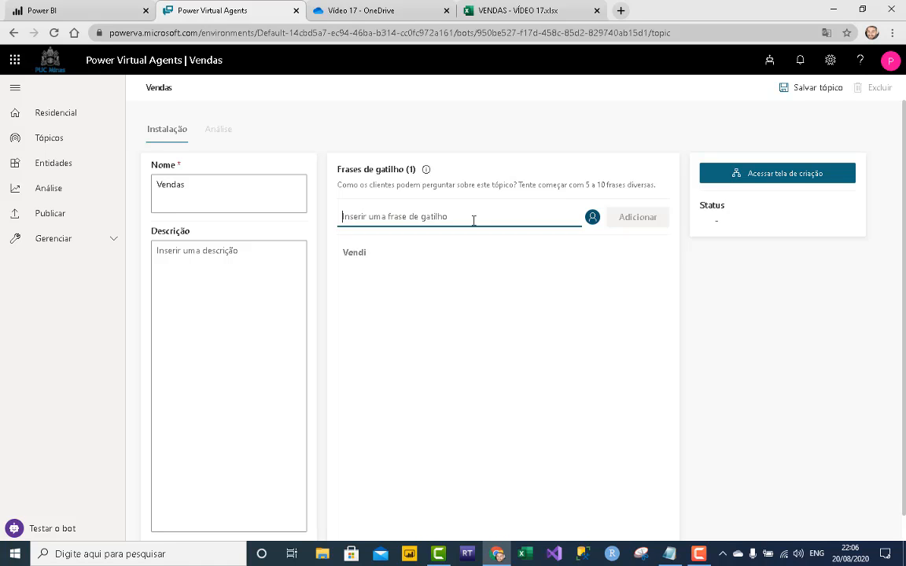
pyautogui.write('vendi')
pyautogui.press('Return')
pyautogui.write('f')
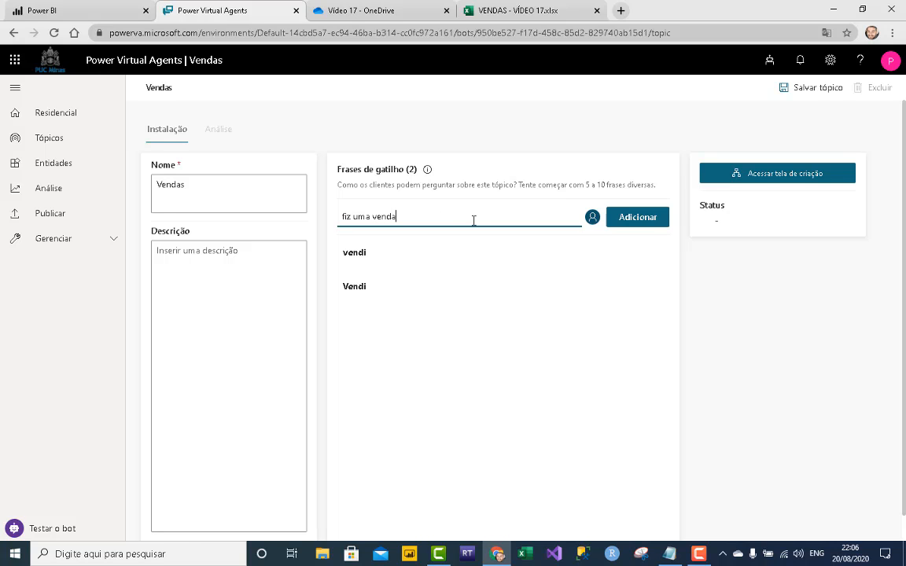
pyautogui.write('iz uma venda')
pyautogui.press('Return')
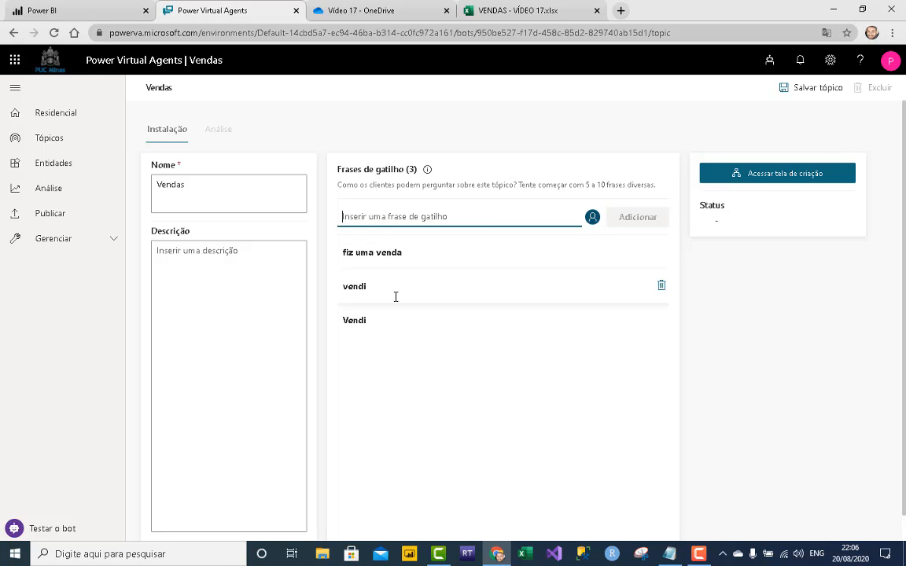
# - Open the Vendas topic's conversation canvas and briefly show the test chat
pyautogui.click(769, 178)
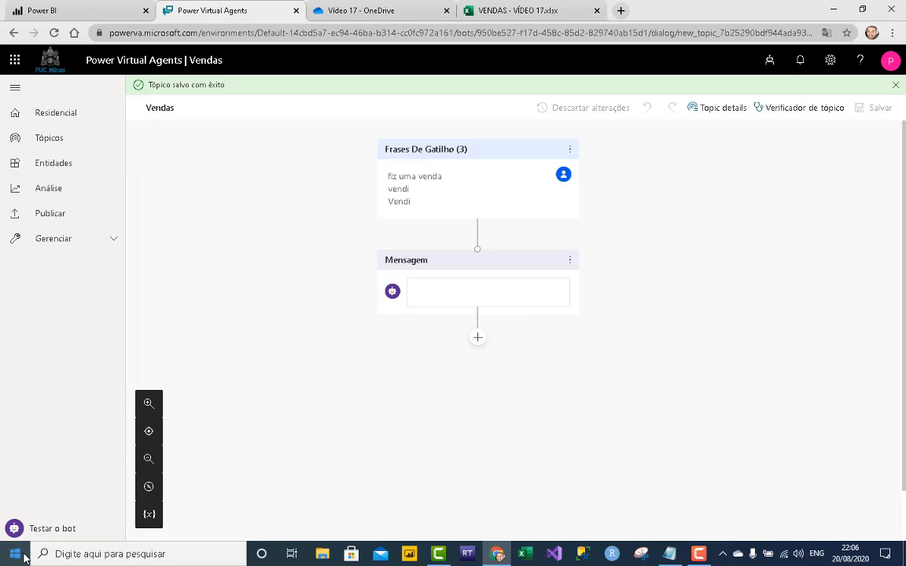
pyautogui.click(39, 533)
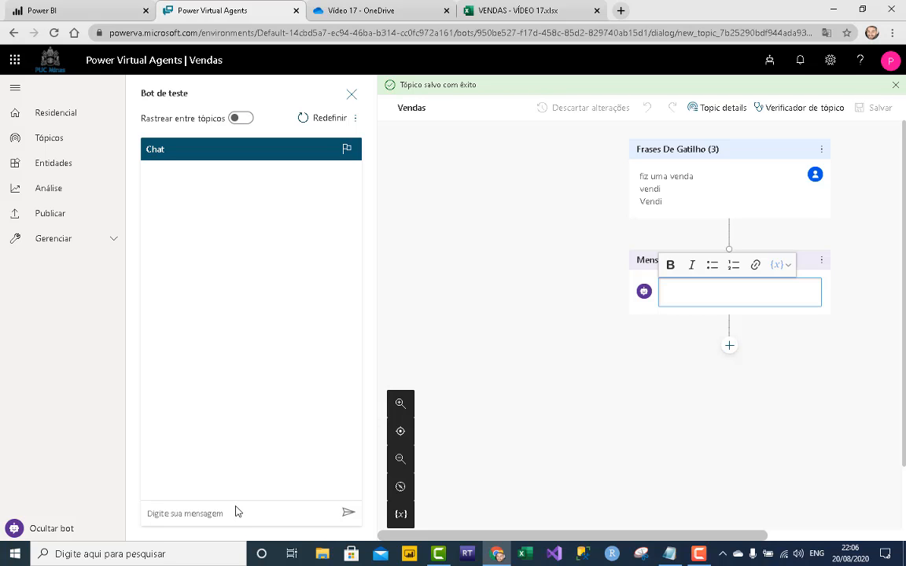
pyautogui.click(66, 532)
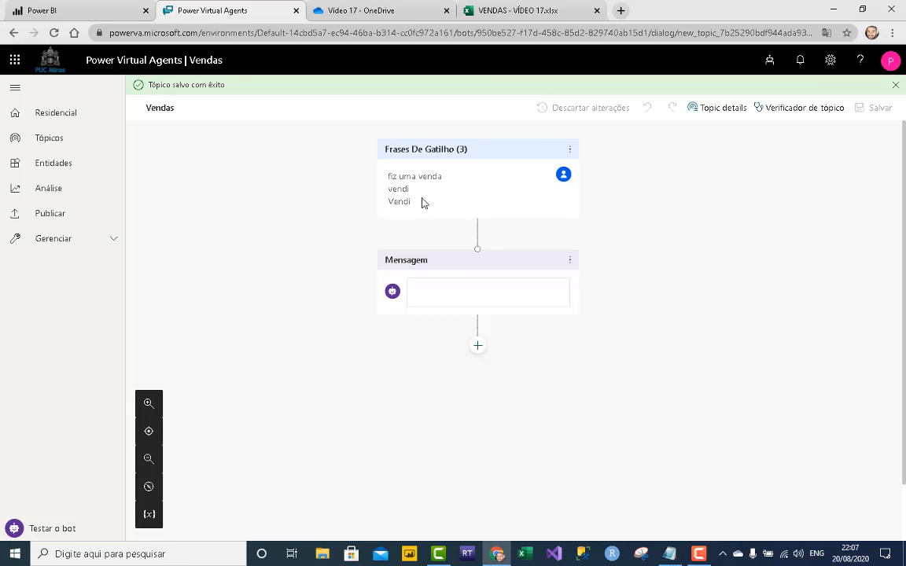
# - Start the bot message with 'Ol', switching the keyboard to Portuguese to fix accent typos
pyautogui.click(451, 275)
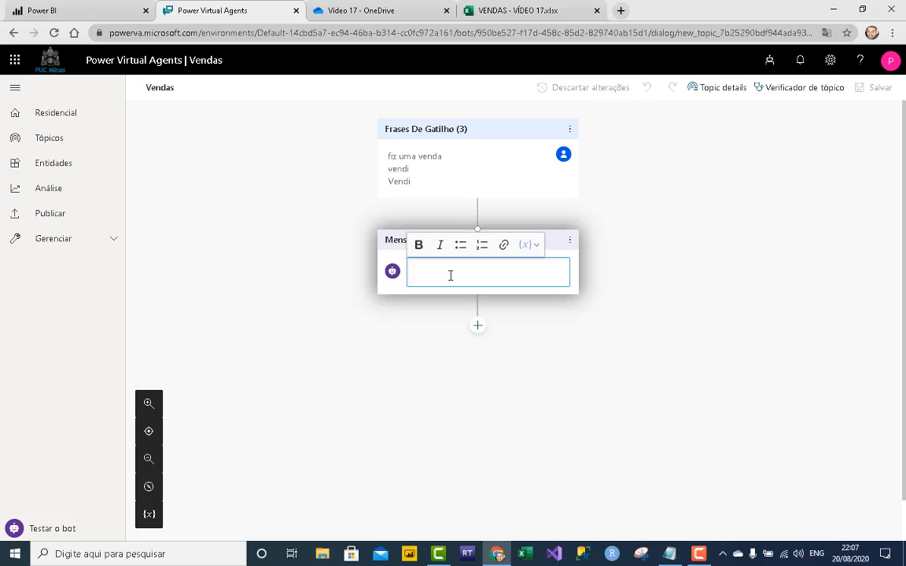
pyautogui.write('Ol[a')
pyautogui.press('BackSpace')
pyautogui.press('BackSpace')
pyautogui.write("'a")
pyautogui.press('BackSpace')
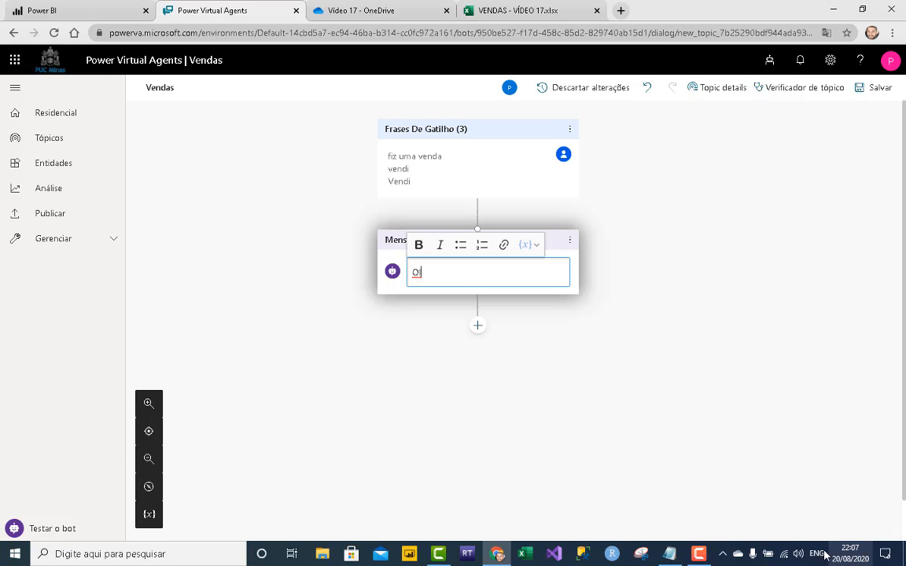
pyautogui.press('super+space')
pyautogui.click(798, 407)
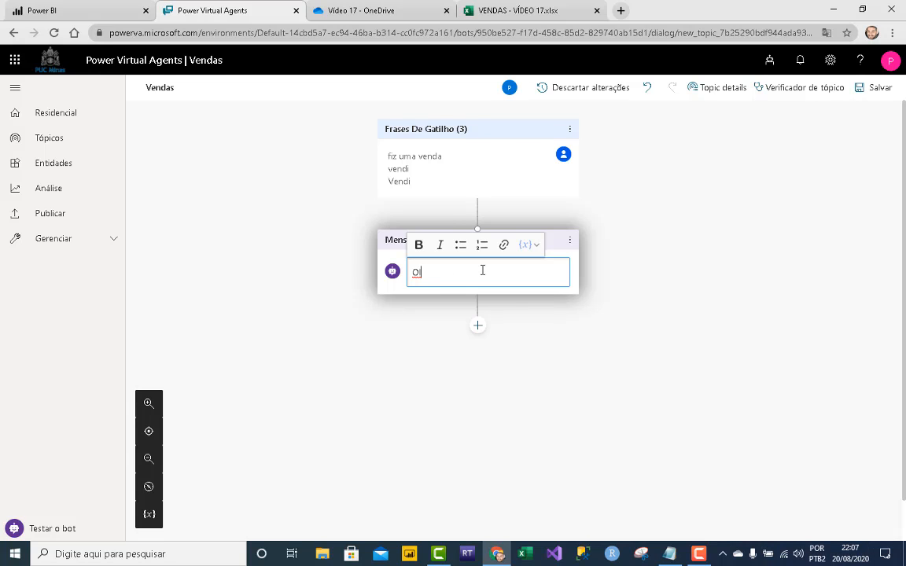
# - Complete the message as 'Ola eu sou o robô de vendas.', correcting robo to robô
pyautogui.write('a eu sou o robo de vendas Ç)')
pyautogui.rightClick(476, 269)
pyautogui.click(494, 277)
pyautogui.click(637, 370)
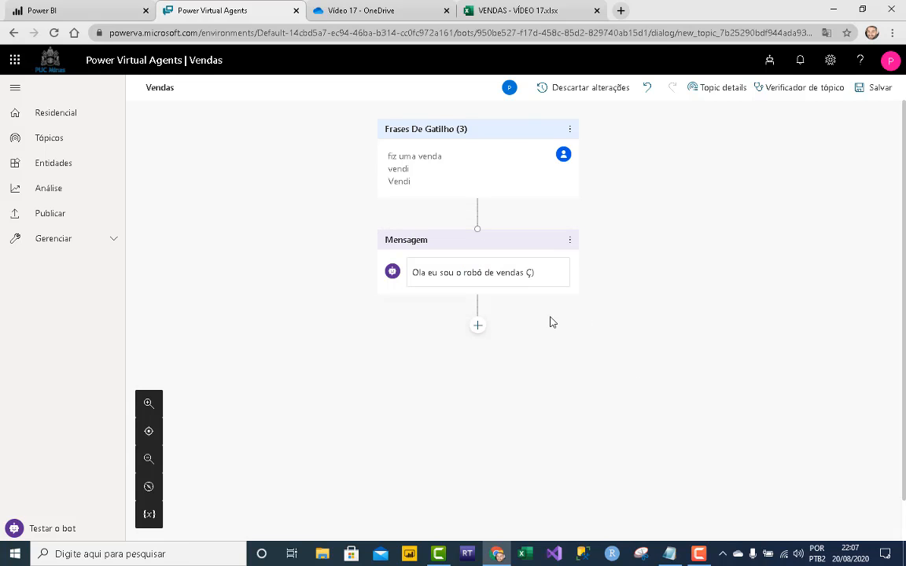
pyautogui.click(548, 265)
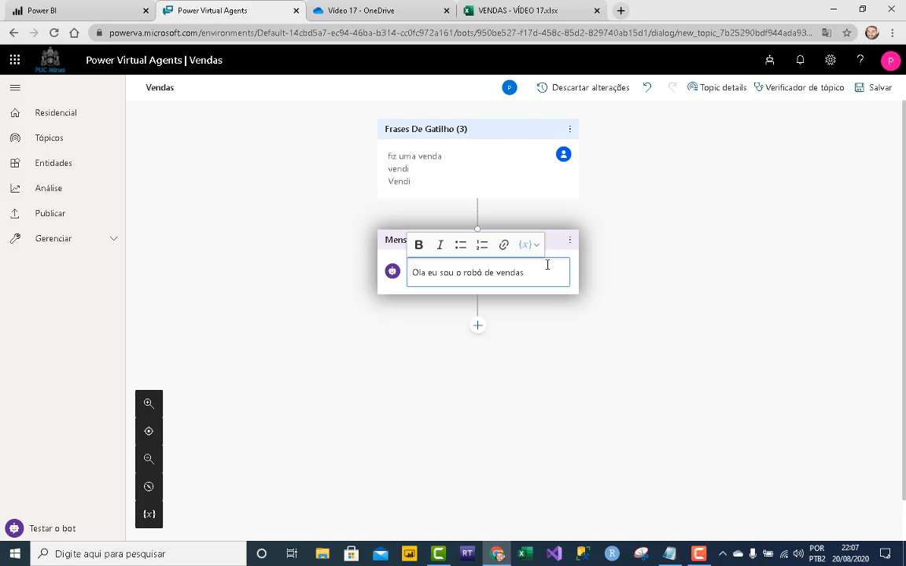
pyautogui.click(530, 419)
# - Add a question node asking 'Como eu posso lhe chamar?'
pyautogui.click(479, 326)
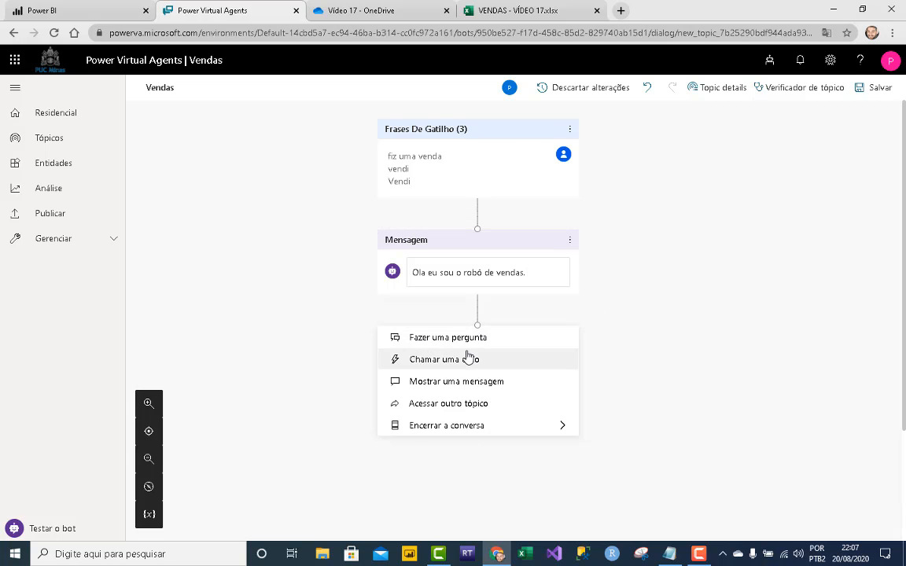
pyautogui.click(467, 338)
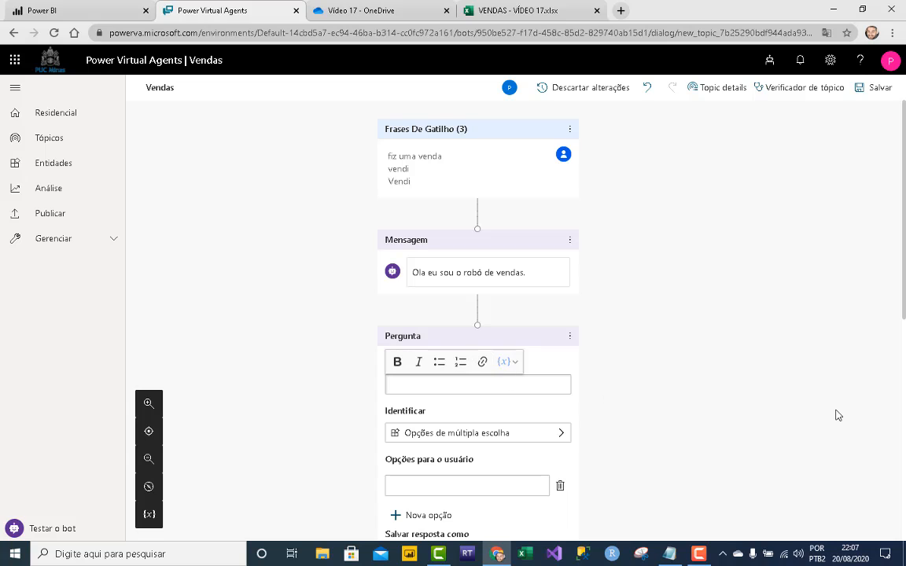
pyautogui.write('Como eu poss')
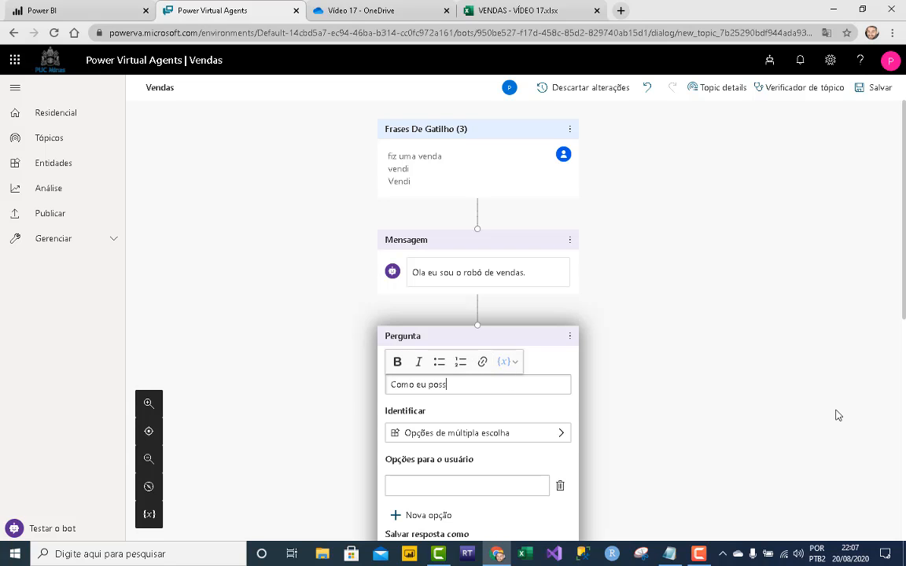
pyautogui.write('o lhe chamar')
pyautogui.click(817, 553)
pyautogui.click(786, 476)
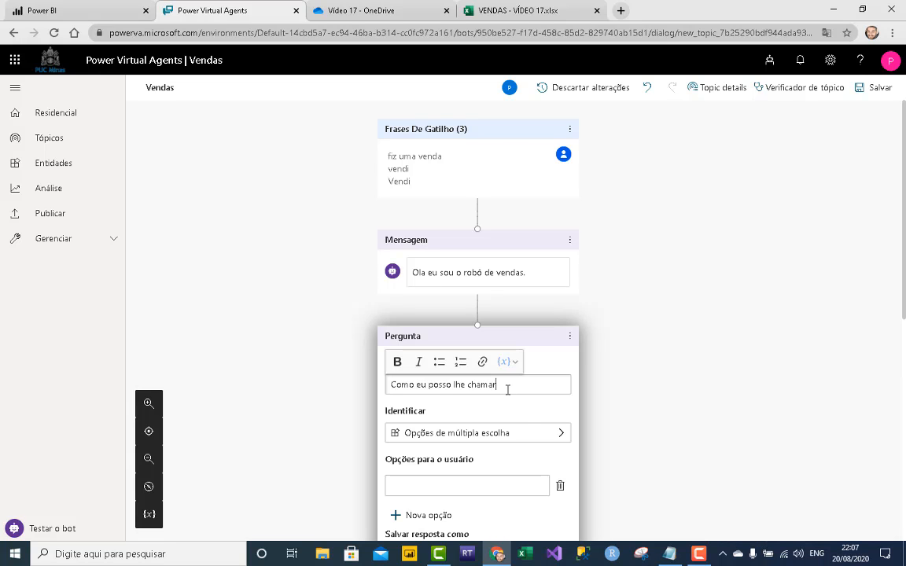
pyautogui.write('?')
# - Make the question identify the user's entire response, stored in the variable VarNomeVendedor
pyautogui.click(541, 435)
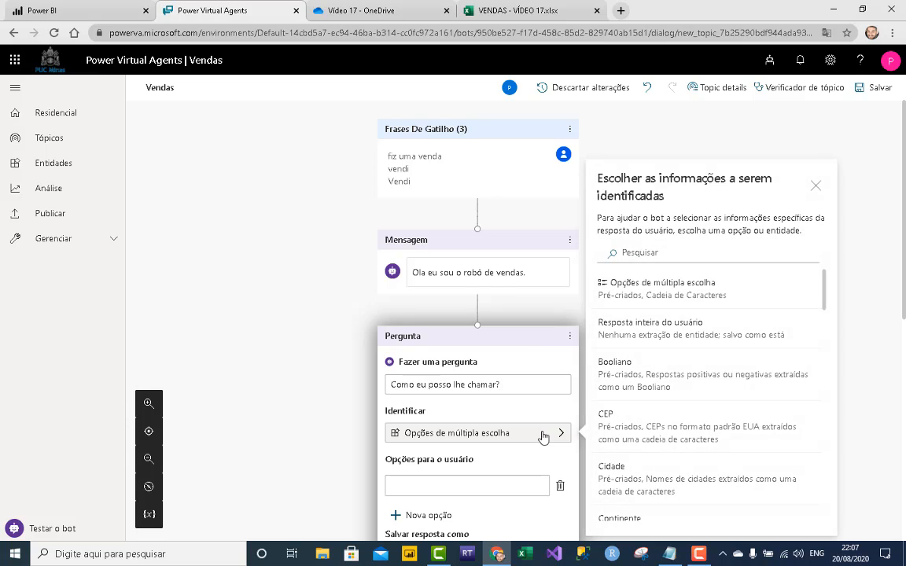
pyautogui.click(670, 340)
pyautogui.scroll(-2, 694, 406)
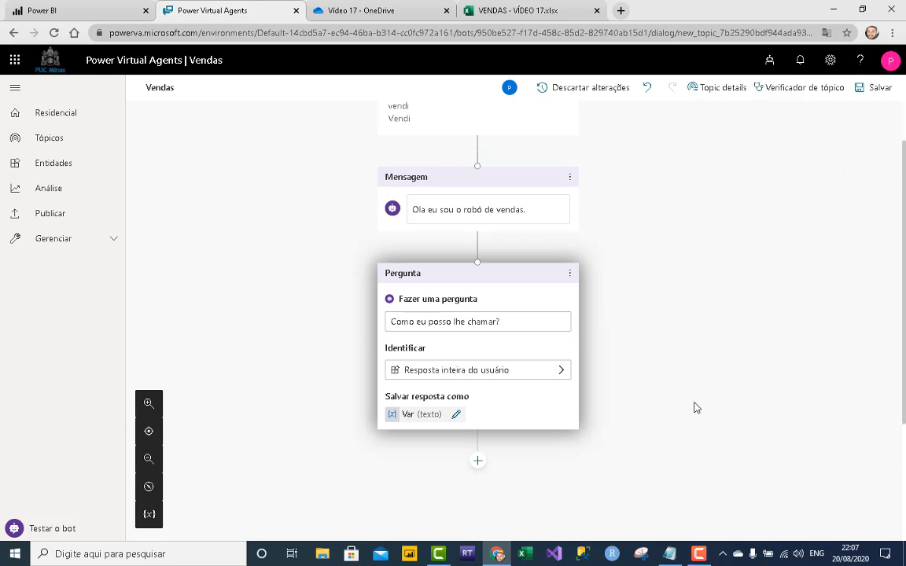
pyautogui.click(457, 352)
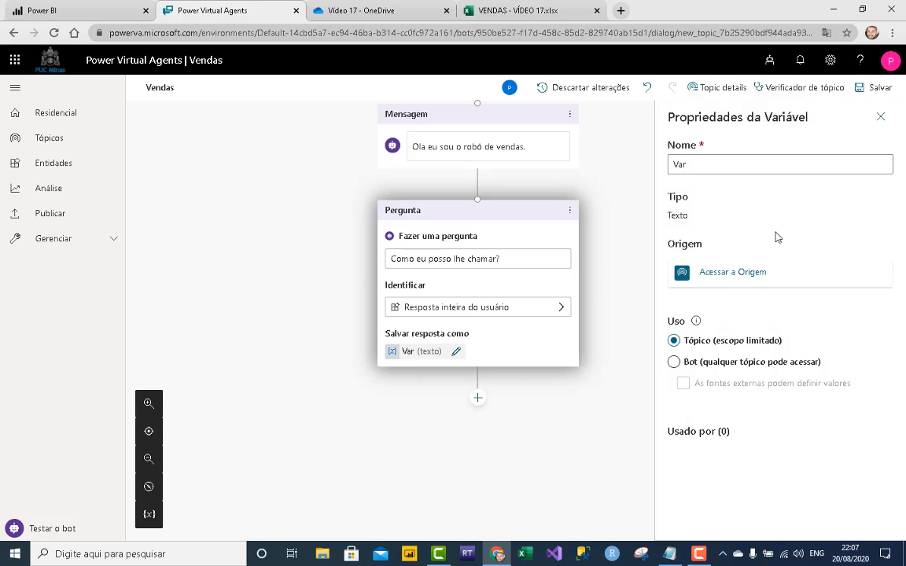
pyautogui.click(748, 167)
pyautogui.write('NomeVendedor')
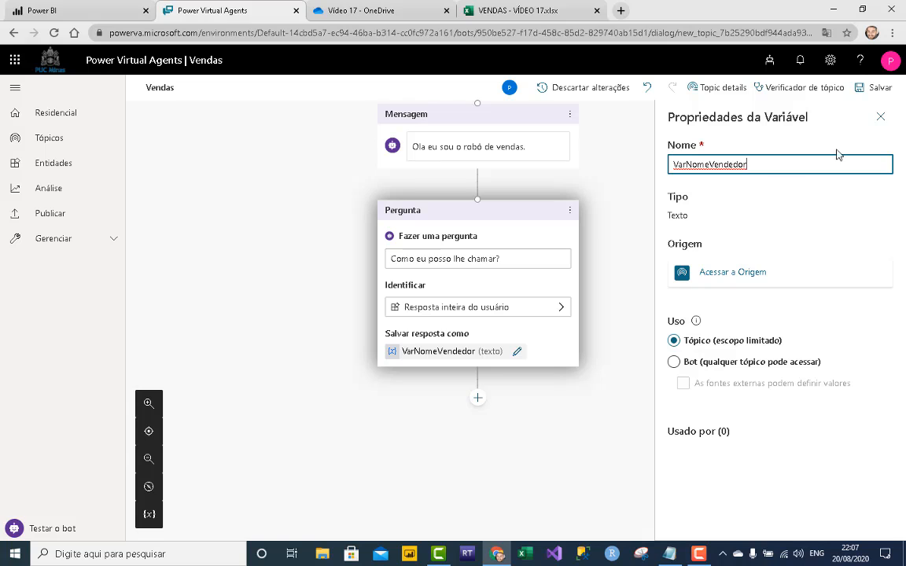
pyautogui.click(881, 116)
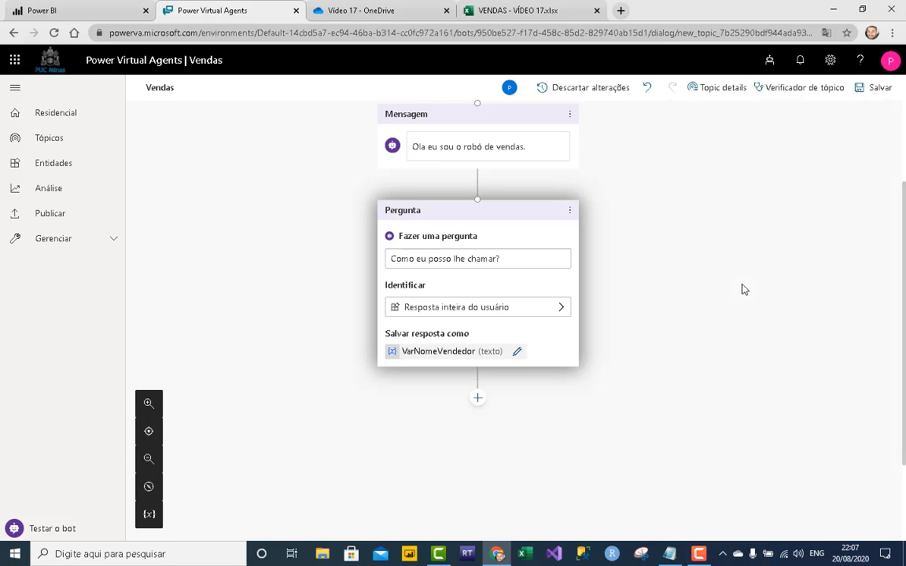
pyautogui.click(477, 398)
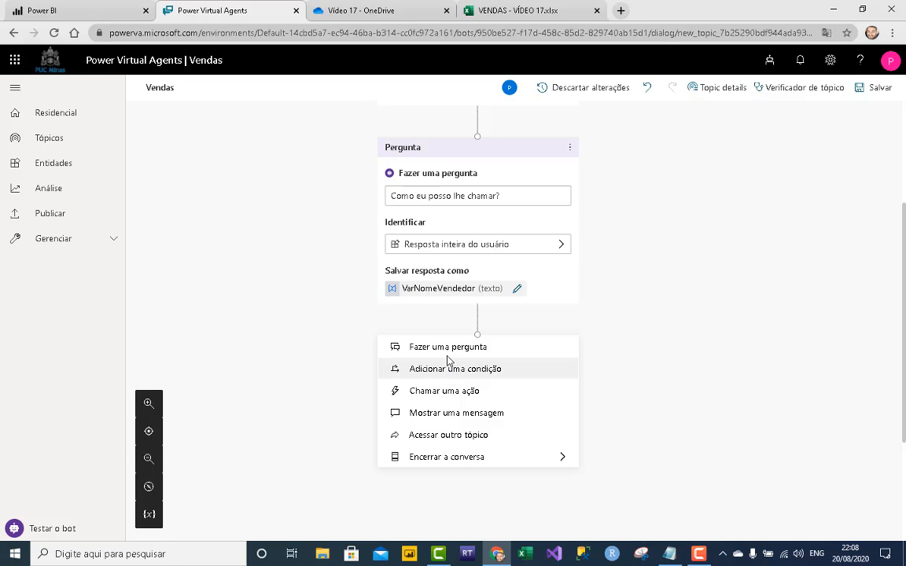
# - Add a question 'Ok' + VarNomeVendedor asking what 'você deseja fazer?'
pyautogui.click(425, 348)
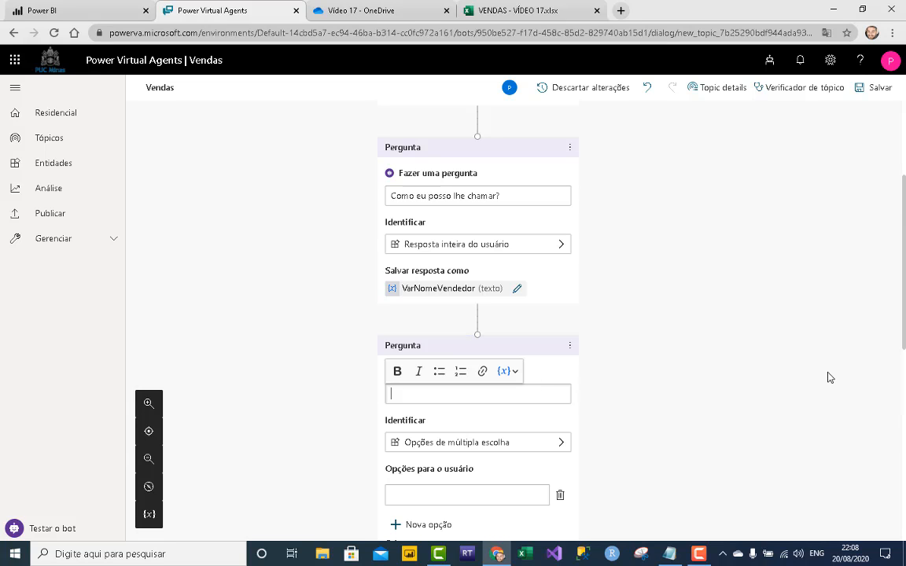
pyautogui.write('Ok')
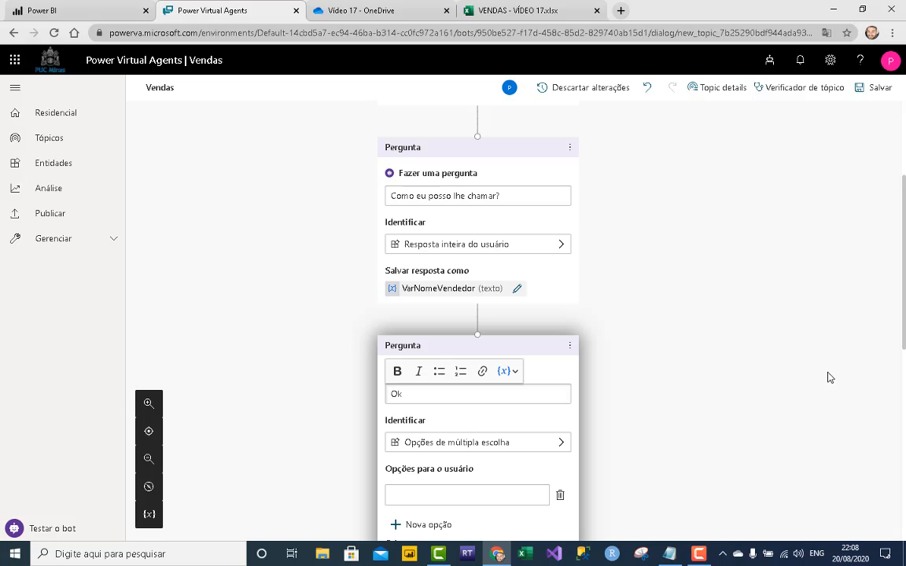
pyautogui.click(508, 371)
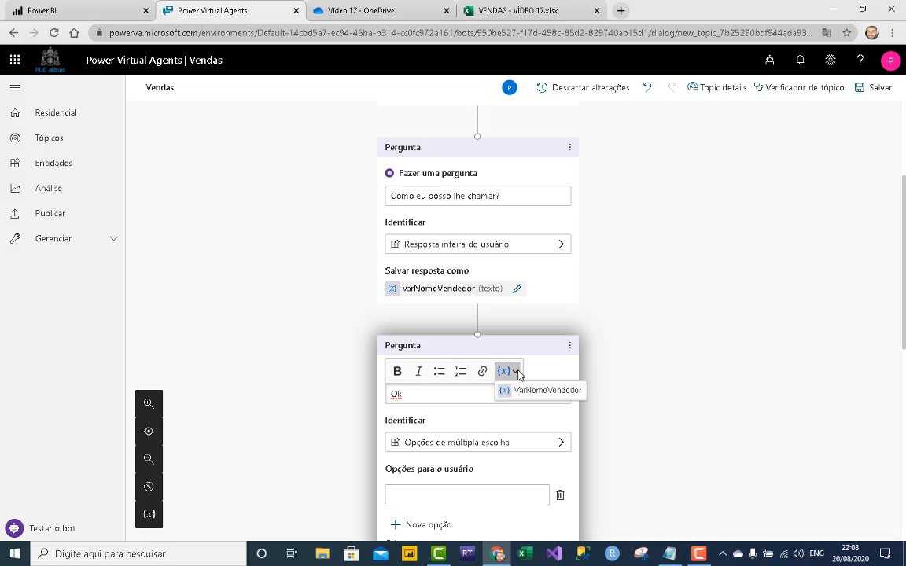
pyautogui.click(522, 386)
pyautogui.write(', o c')
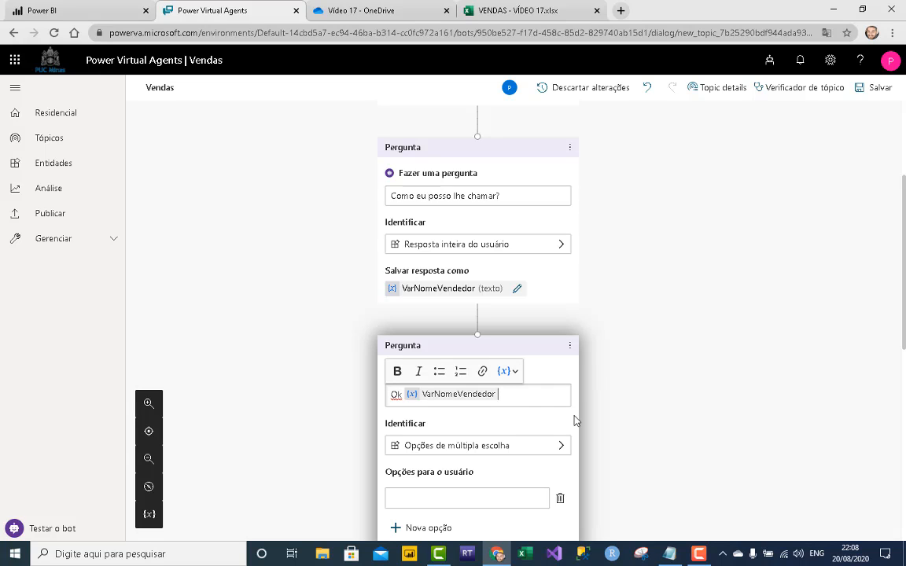
pyautogui.write('ue voc"e deseja')
pyautogui.press('BackSpace')
pyautogui.press('BackSpace')
pyautogui.press('BackSpace')
pyautogui.press('BackSpace')
pyautogui.press('BackSpace')
pyautogui.press('BackSpace')
pyautogui.press('BackSpace')
pyautogui.press('BackSpace')
pyautogui.press('BackSpace')
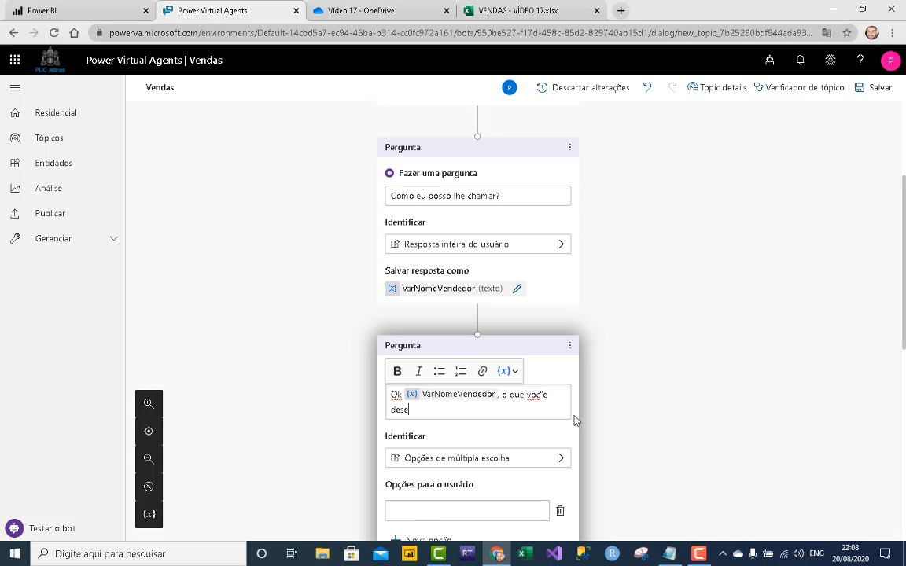
pyautogui.write('e de')
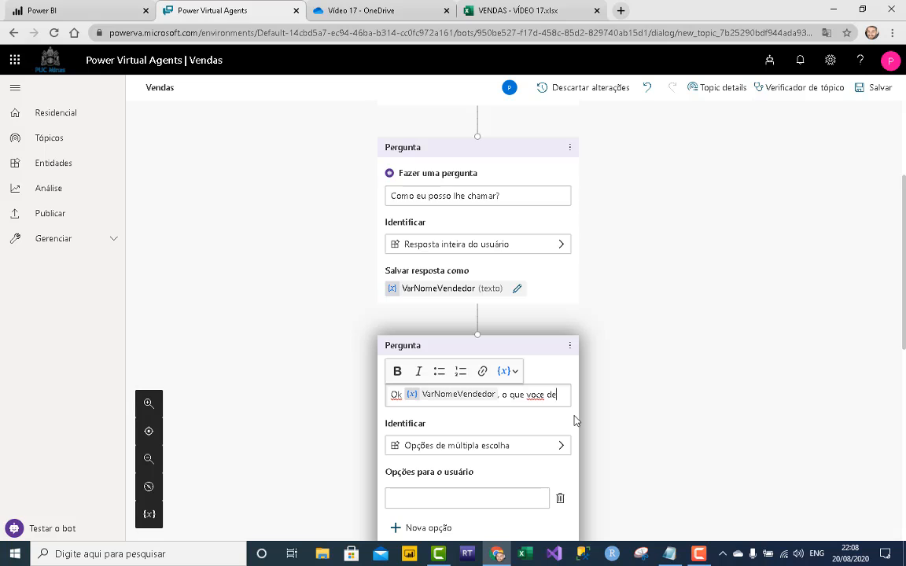
pyautogui.write('seja fazer?')
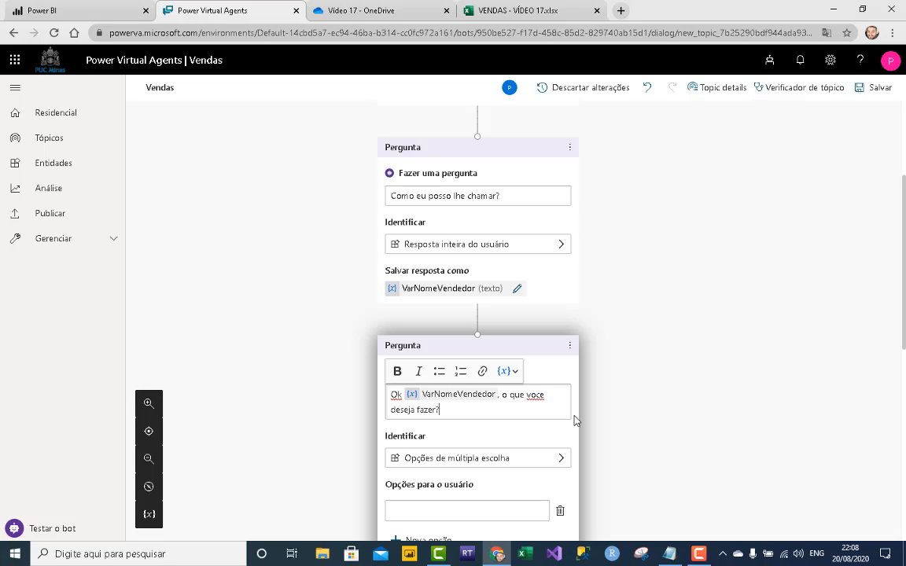
pyautogui.rightClick(534, 395)
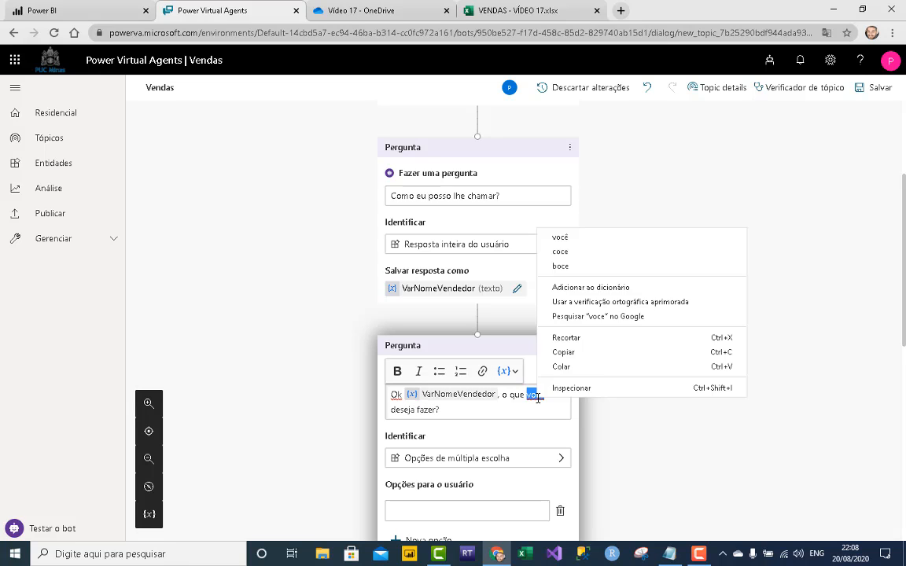
pyautogui.click(550, 213)
# - Make it identify multiple choice options 'Cadastrar uma venda' and 'Nada'
pyautogui.scroll(-2, 603, 323)
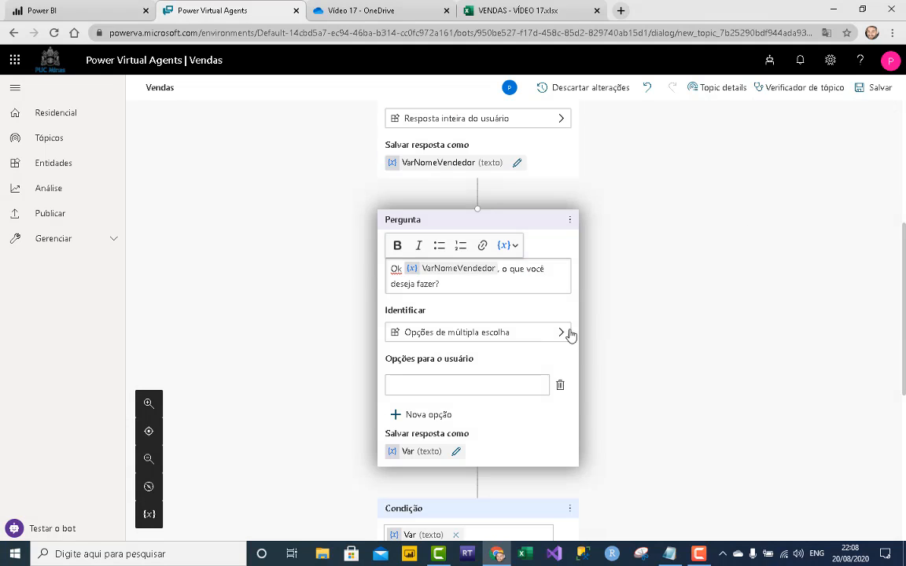
pyautogui.click(548, 340)
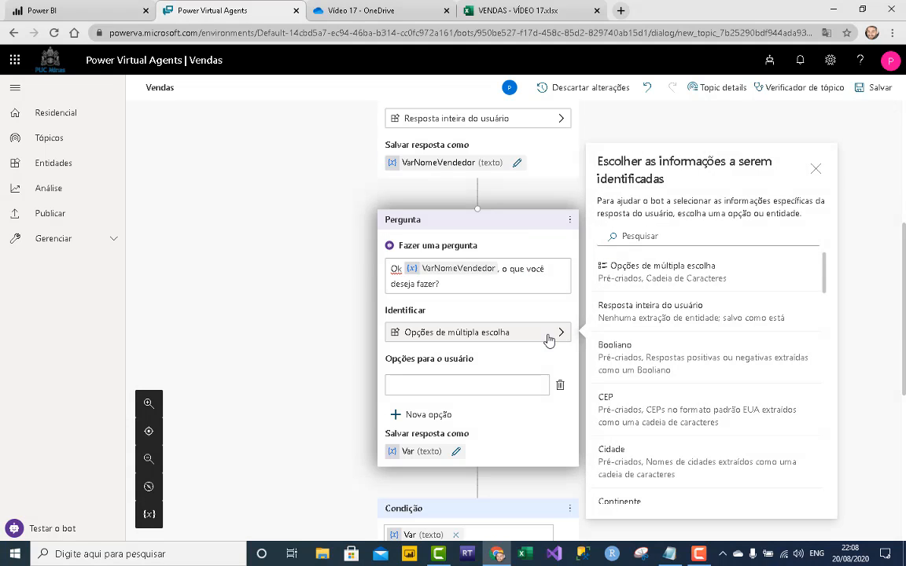
pyautogui.click(639, 268)
pyautogui.click(492, 385)
pyautogui.write('Efe')
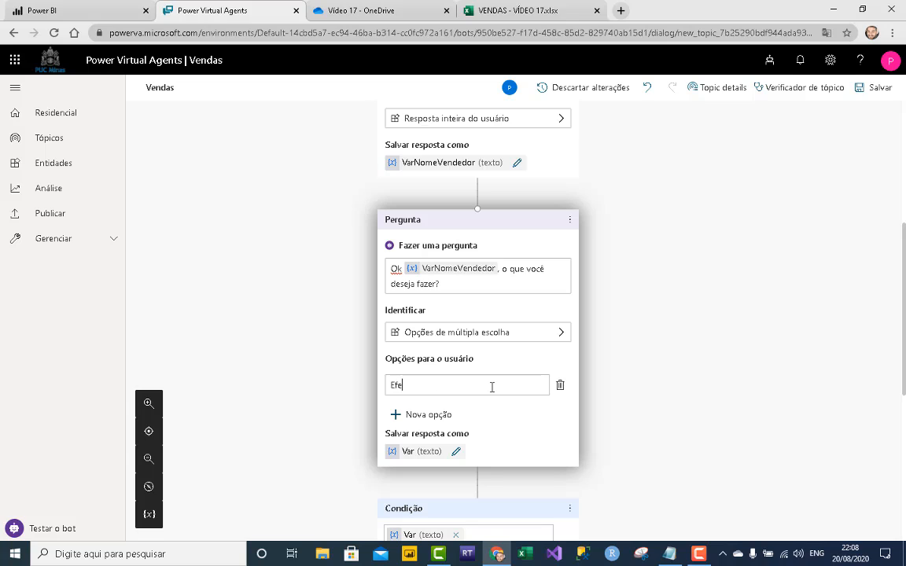
pyautogui.write('tuar uma vend')
pyautogui.press('BackSpace')
pyautogui.press('BackSpace')
pyautogui.press('BackSpace')
pyautogui.press('BackSpace')
pyautogui.press('BackSpace')
pyautogui.press('BackSpace')
pyautogui.press('BackSpace')
pyautogui.press('BackSpace')
pyautogui.press('BackSpace')
pyautogui.press('BackSpace')
pyautogui.press('BackSpace')
pyautogui.press('BackSpace')
pyautogui.press('BackSpace')
pyautogui.press('BackSpace')
pyautogui.press('BackSpace')
pyautogui.press('BackSpace')
pyautogui.write('Cadastrar uma venda')
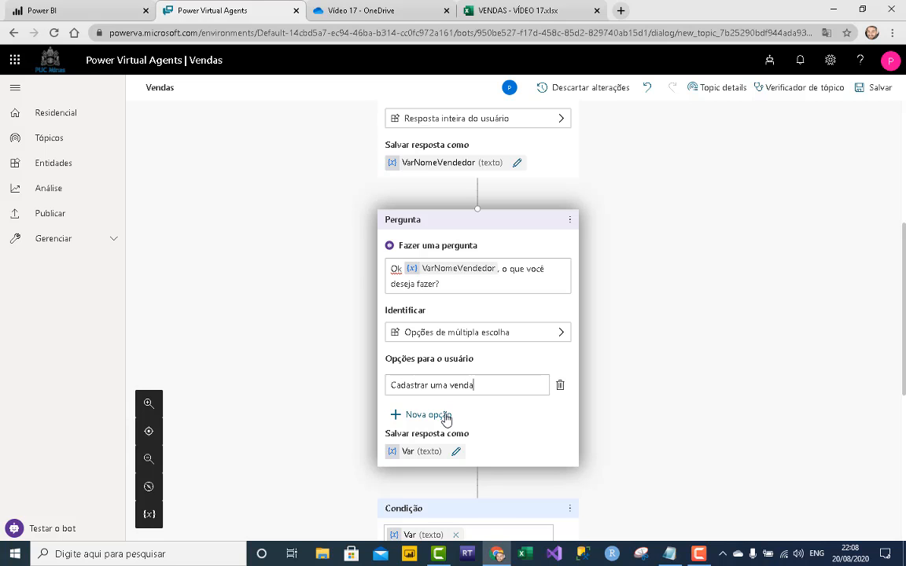
pyautogui.click(445, 419)
pyautogui.write('Na')
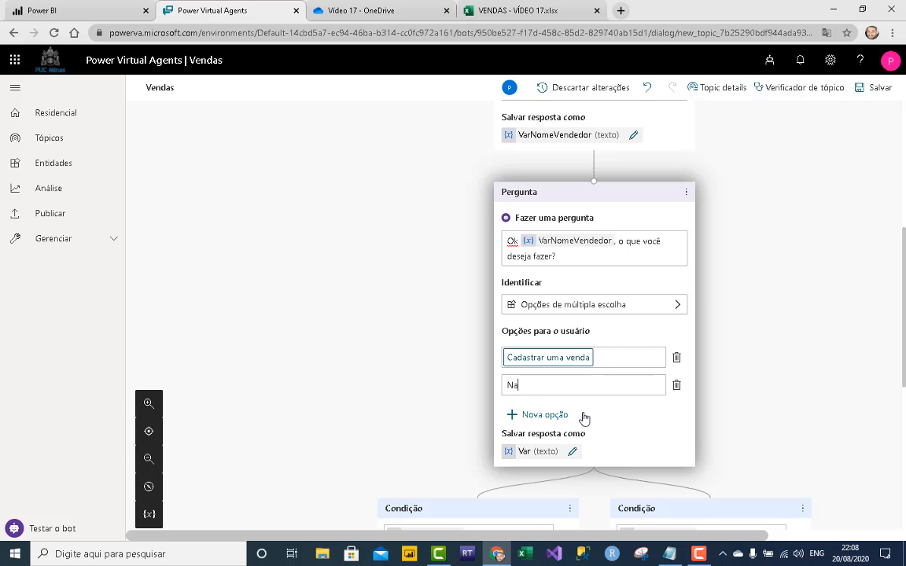
pyautogui.write('da')
pyautogui.click(732, 368)
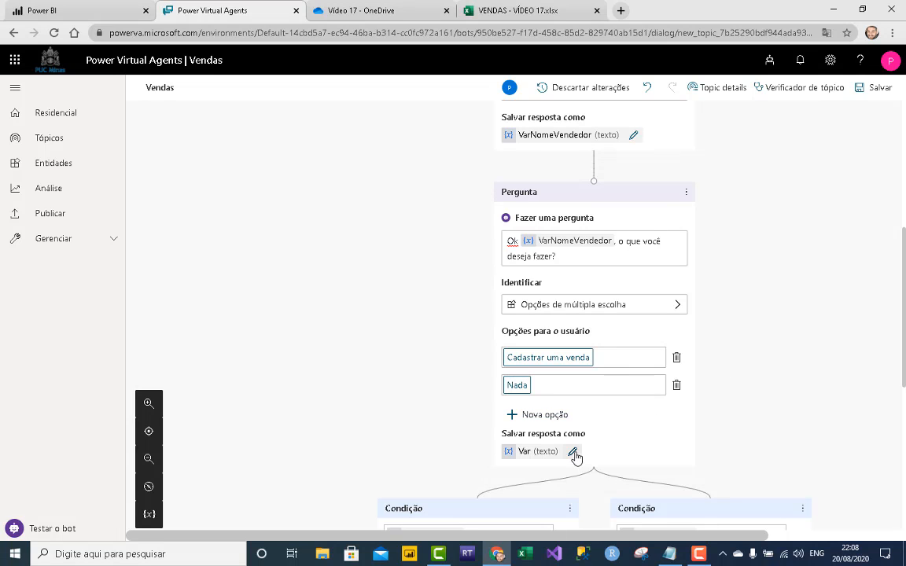
# - Rename the choice variable to VarEscolha
pyautogui.click(573, 453)
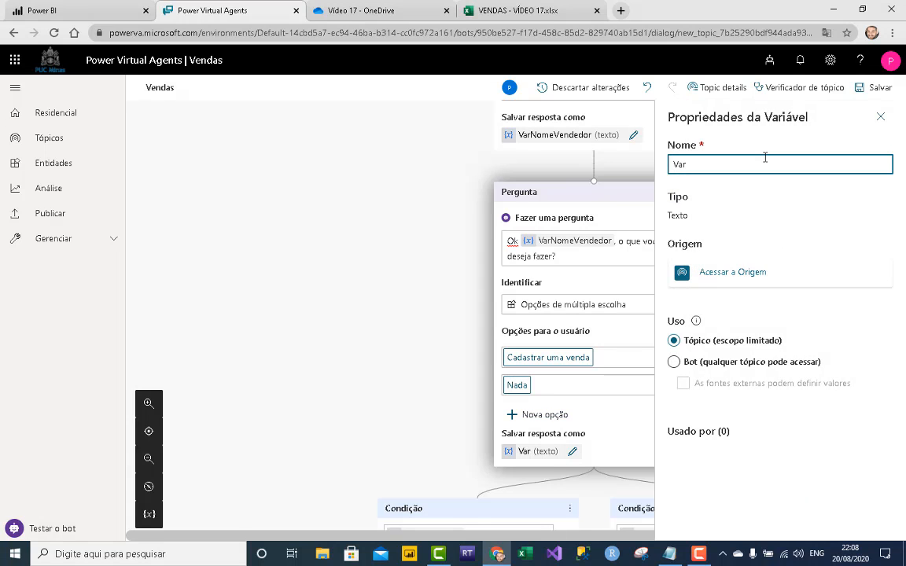
pyautogui.write('Escolh')
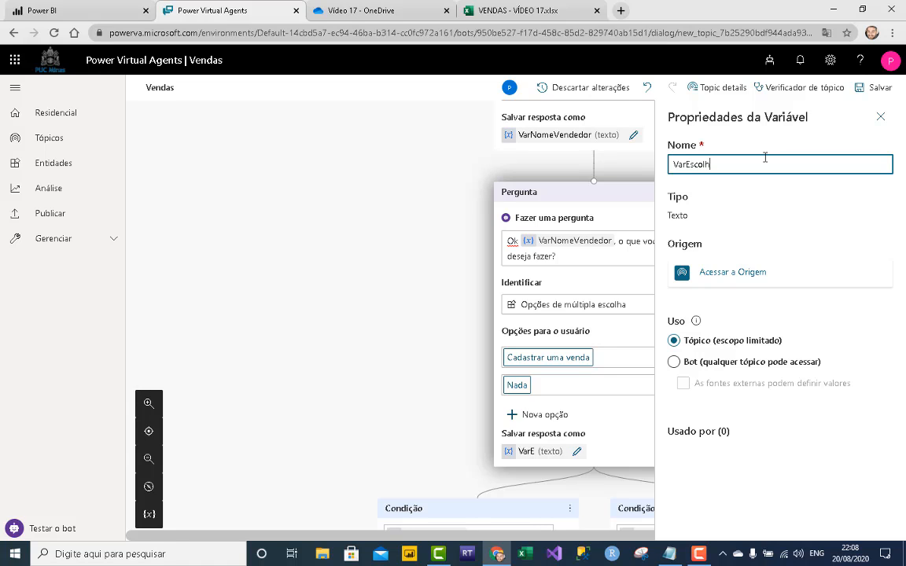
pyautogui.write('a')
pyautogui.click(880, 116)
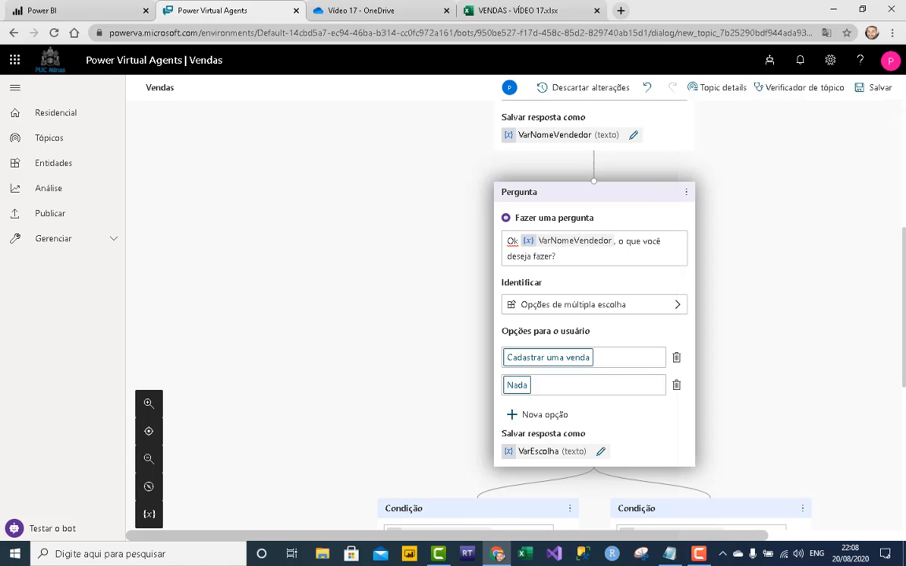
pyautogui.scroll(-2, 789, 333)
pyautogui.scroll(-2, 731, 331)
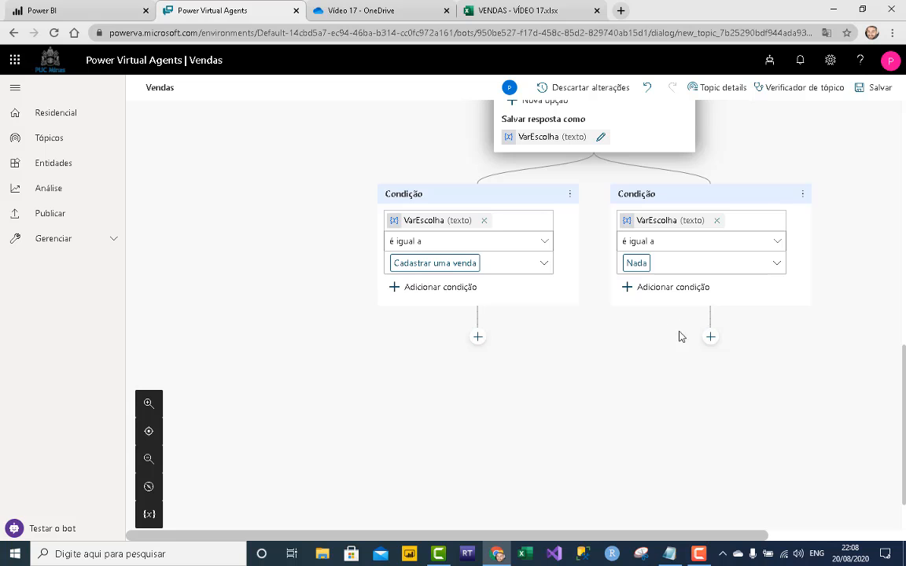
# - End the conversation on the Nada branch with a survey
pyautogui.click(710, 337)
pyautogui.moveTo(689, 438)
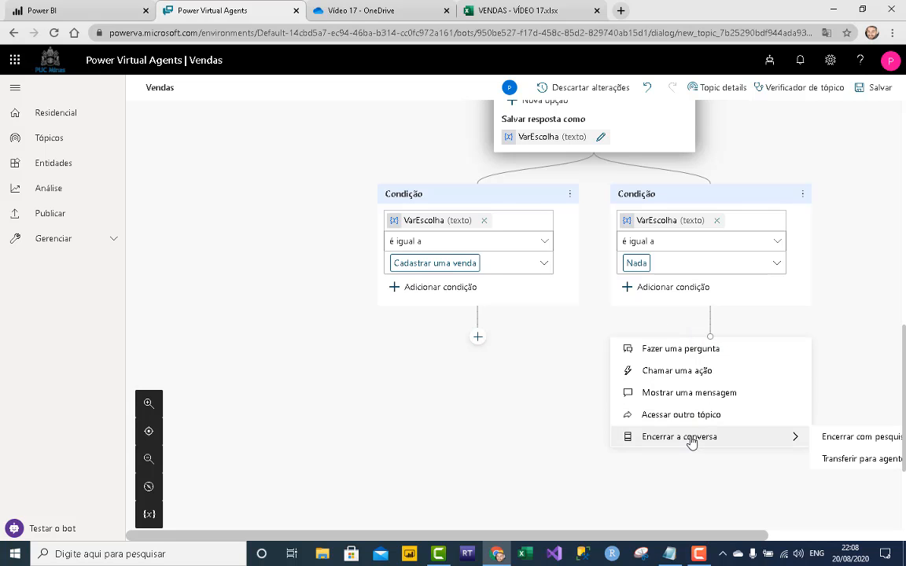
pyautogui.click(850, 438)
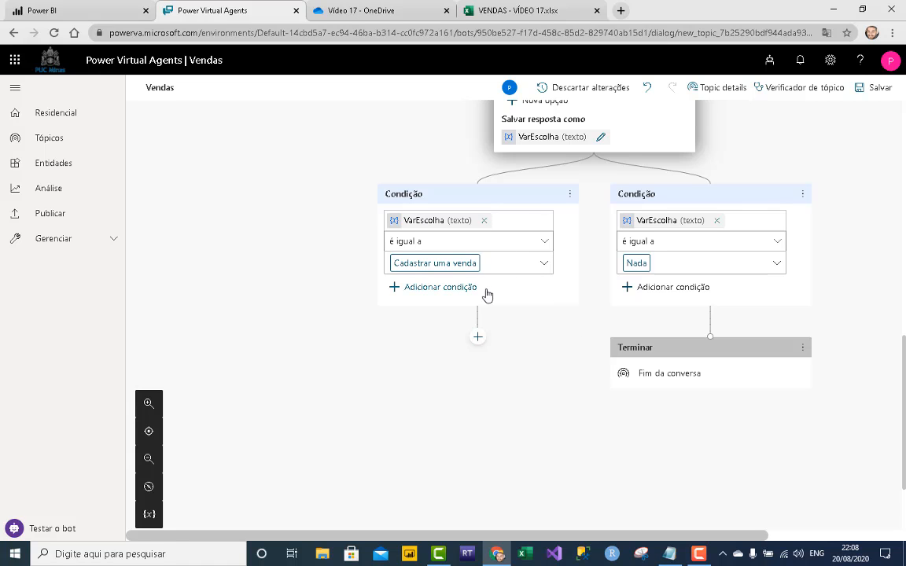
# - Add a question under Cadastrar uma venda starting 'Em qual data voce efetuo'
pyautogui.click(477, 338)
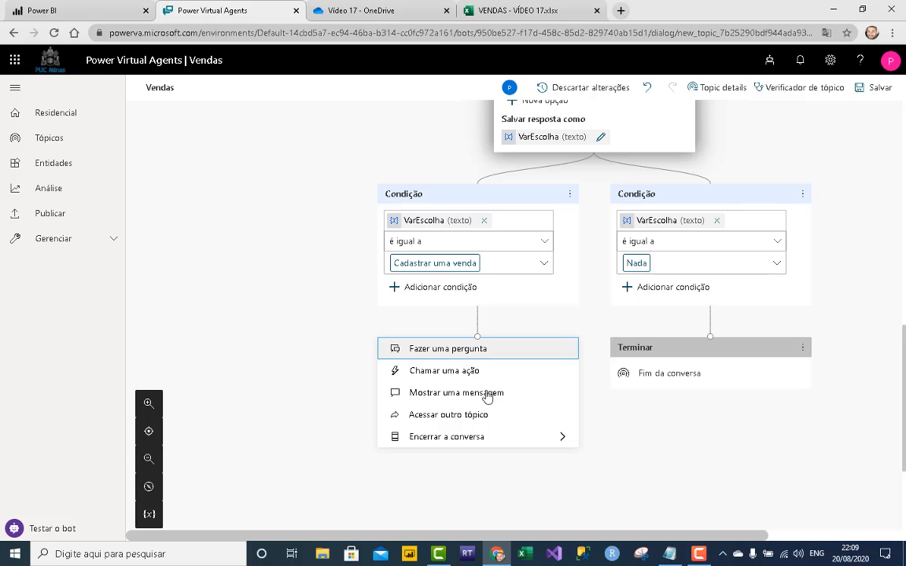
pyautogui.click(482, 351)
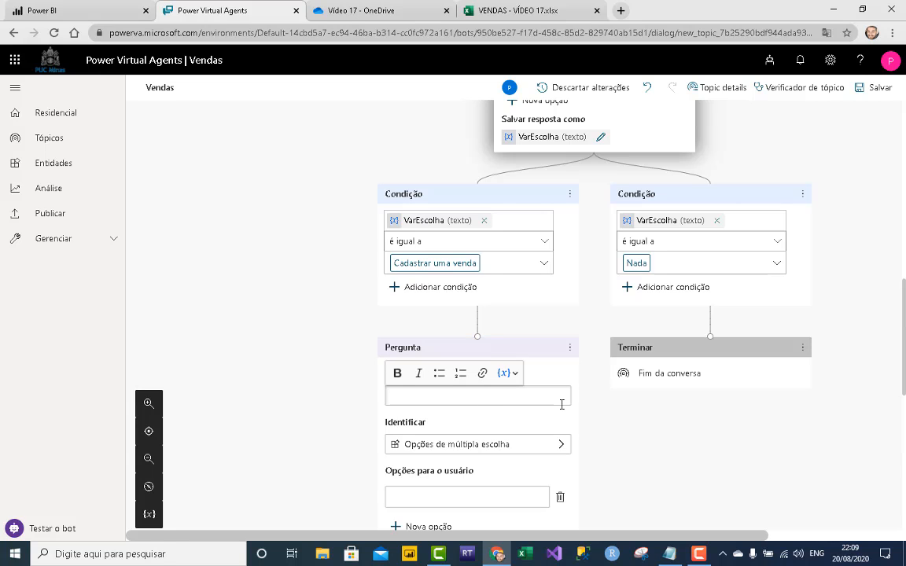
pyautogui.write('Em qual da')
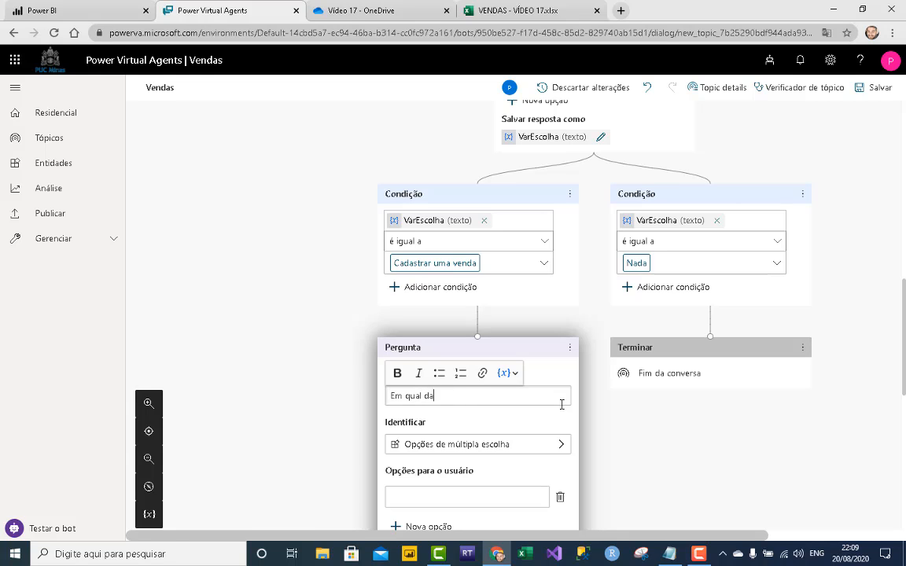
pyautogui.write('ta voce efetuou a venda?')
# - Correct 'voce' to 'você' and have the question identify Data e hora
pyautogui.rightClick(452, 396)
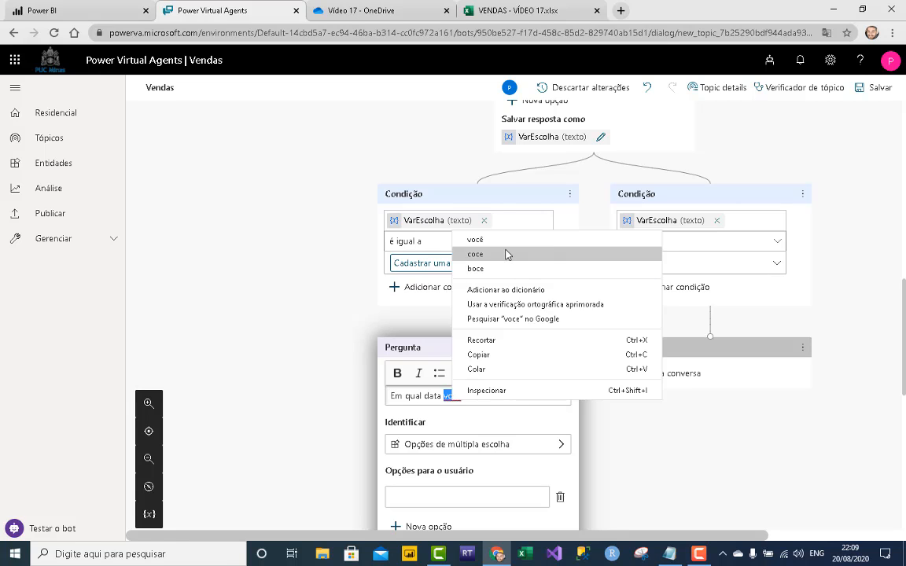
pyautogui.click(475, 239)
pyautogui.click(550, 444)
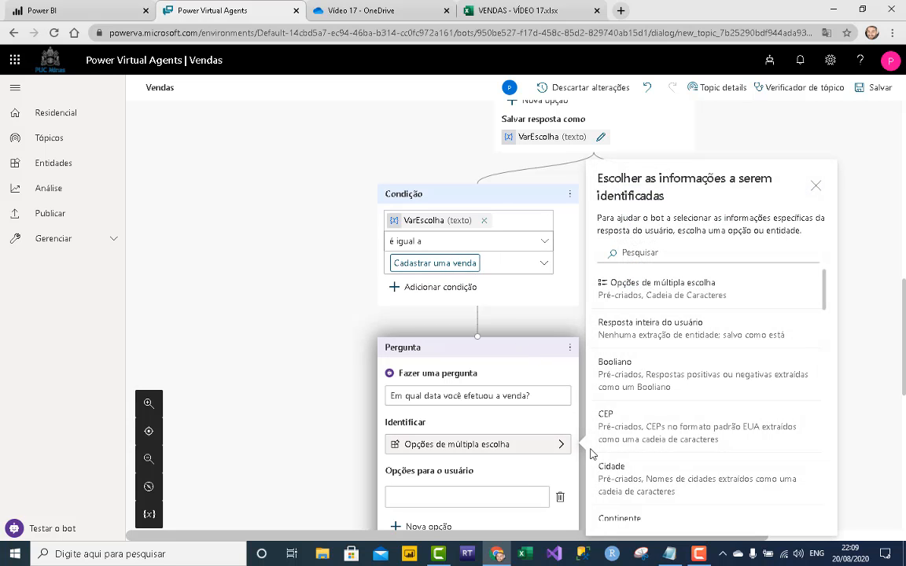
pyautogui.moveTo(824, 287); pyautogui.dragTo(825, 319)
pyautogui.click(631, 404)
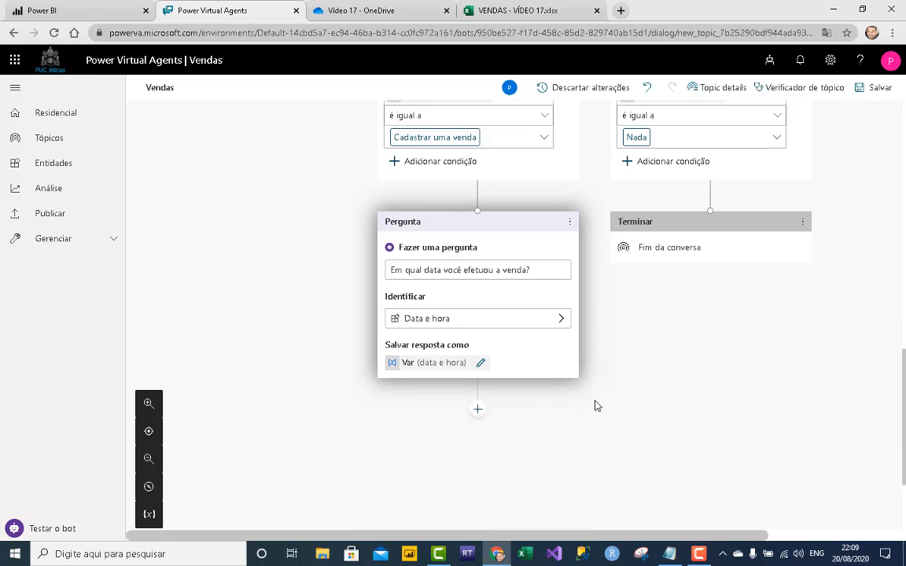
# - Rename the date answer variable to VarDataVenda
pyautogui.click(482, 363)
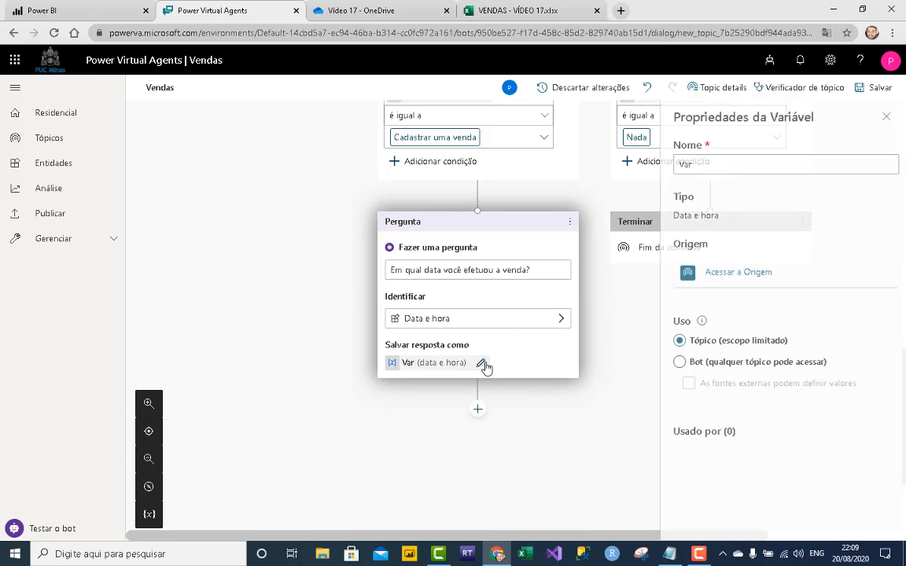
pyautogui.click(751, 161)
pyautogui.write('DataV')
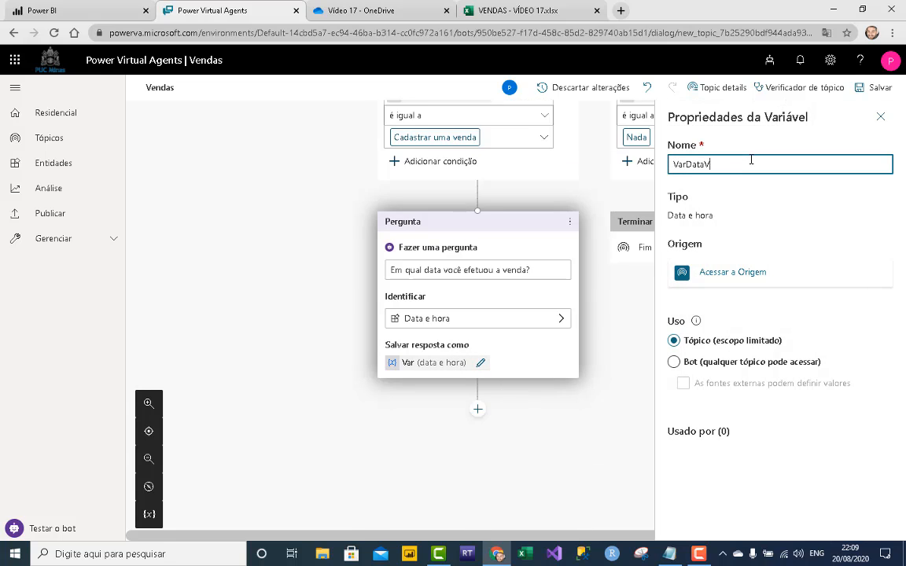
pyautogui.write('enda')
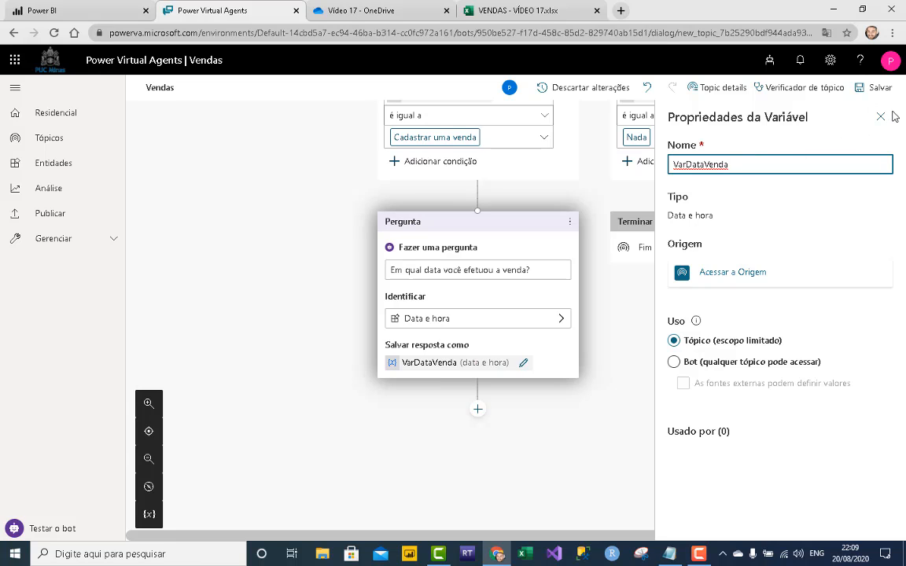
pyautogui.click(880, 116)
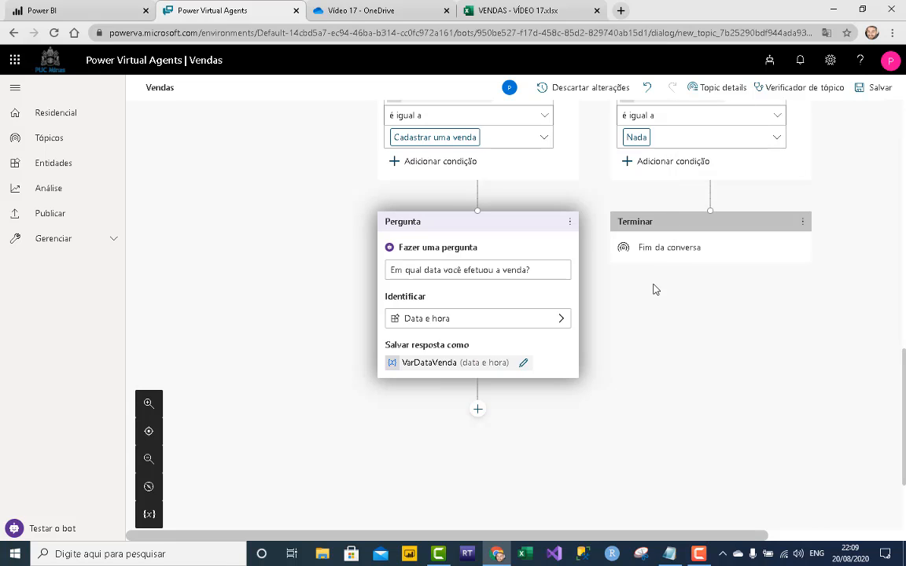
# - Add a question 'Qual produto você vendeu?' after the date question
pyautogui.click(479, 411)
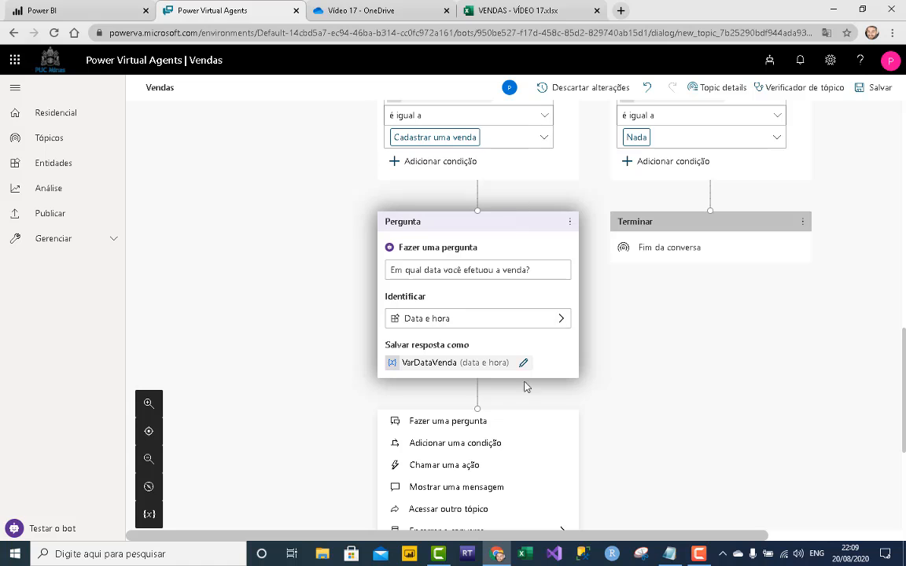
pyautogui.click(486, 425)
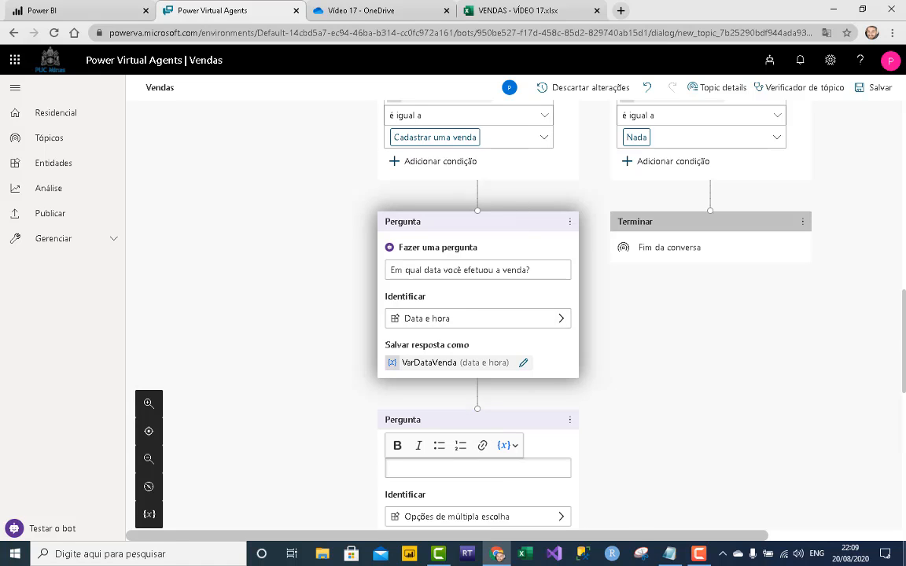
pyautogui.write('Qual produto')
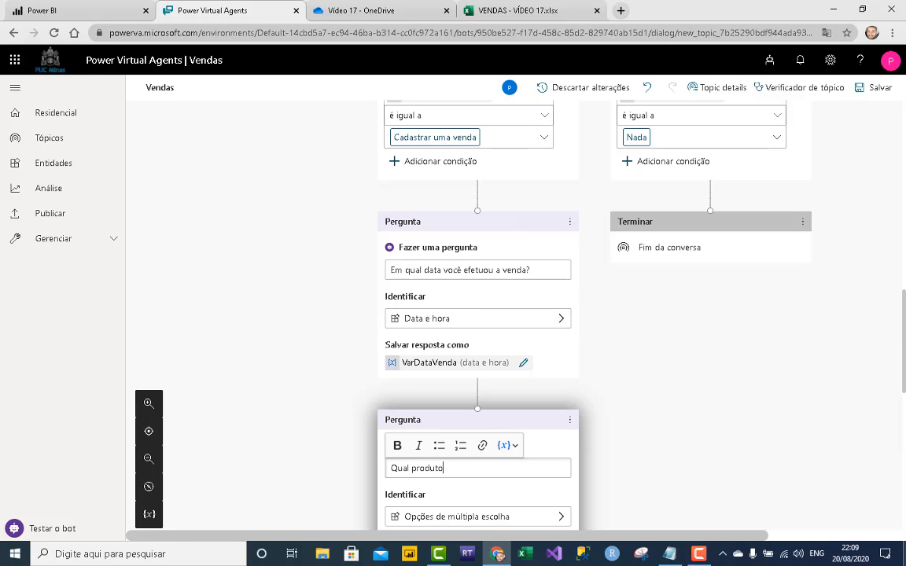
pyautogui.write(' voce vendeu?')
pyautogui.rightClick(450, 468)
pyautogui.click(506, 307)
pyautogui.scroll(-2, 555, 320)
# - Identify the user's entire reply and save it as VarProdutoVenda
pyautogui.click(502, 394)
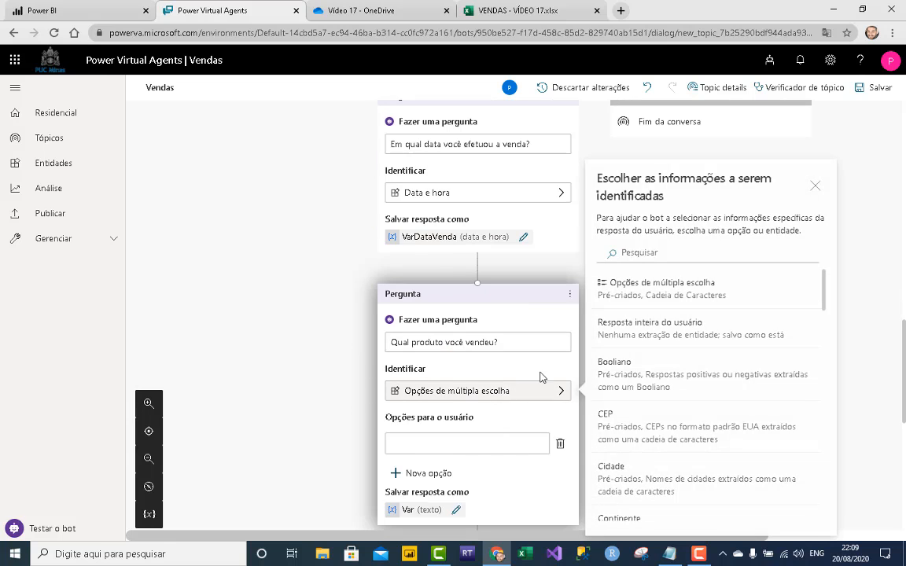
pyautogui.click(643, 318)
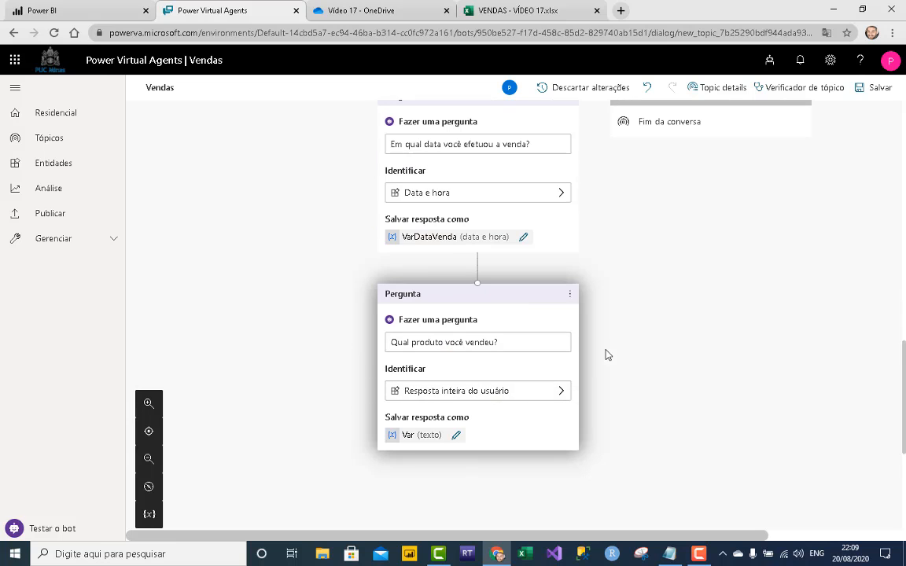
pyautogui.click(455, 435)
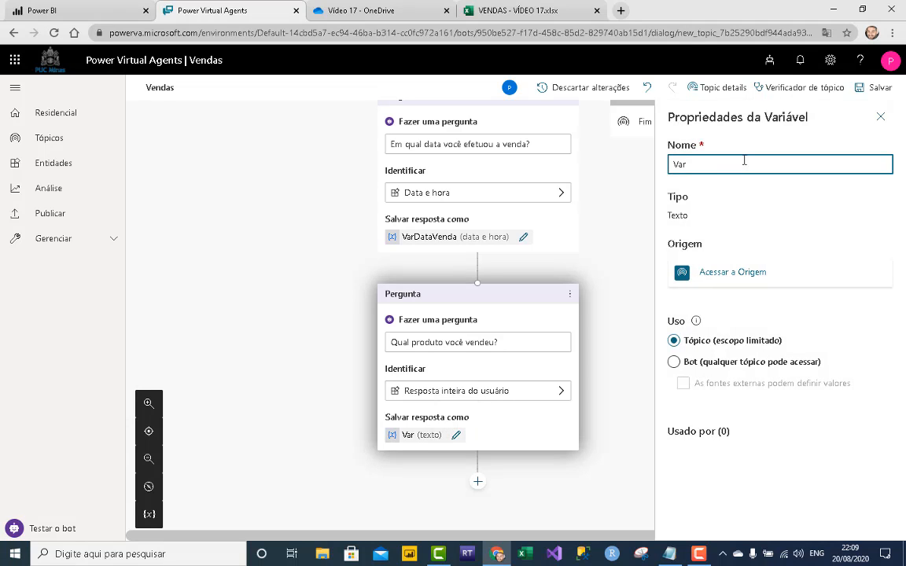
pyautogui.write('ProdutoVenda')
pyautogui.click(880, 117)
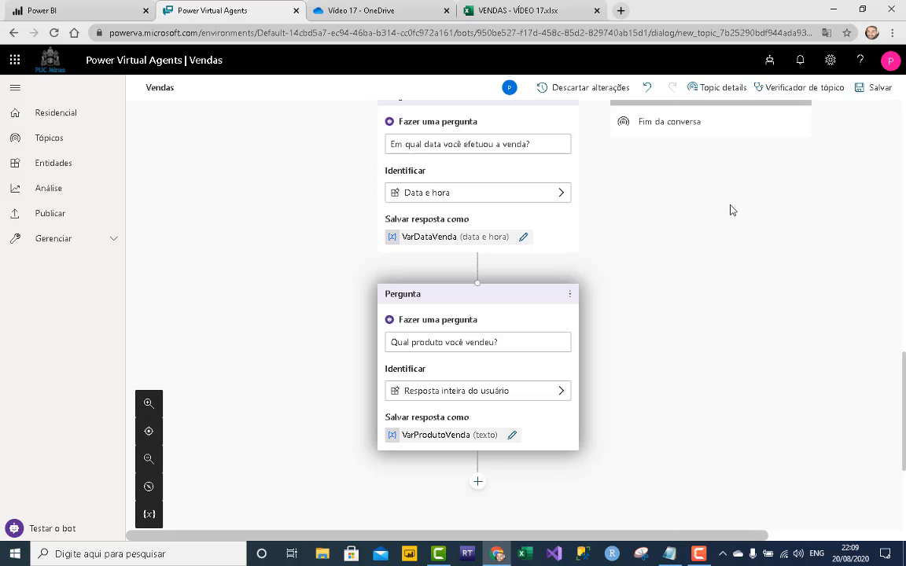
pyautogui.scroll(-2, 504, 405)
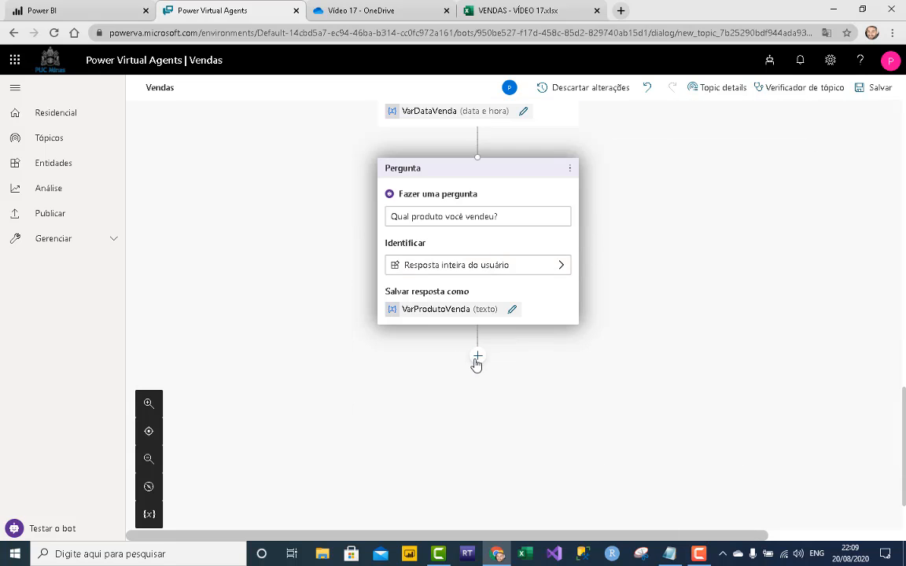
# - Add the question 'E a quantidade?' identifying the user's entire reply
pyautogui.click(477, 358)
pyautogui.click(465, 367)
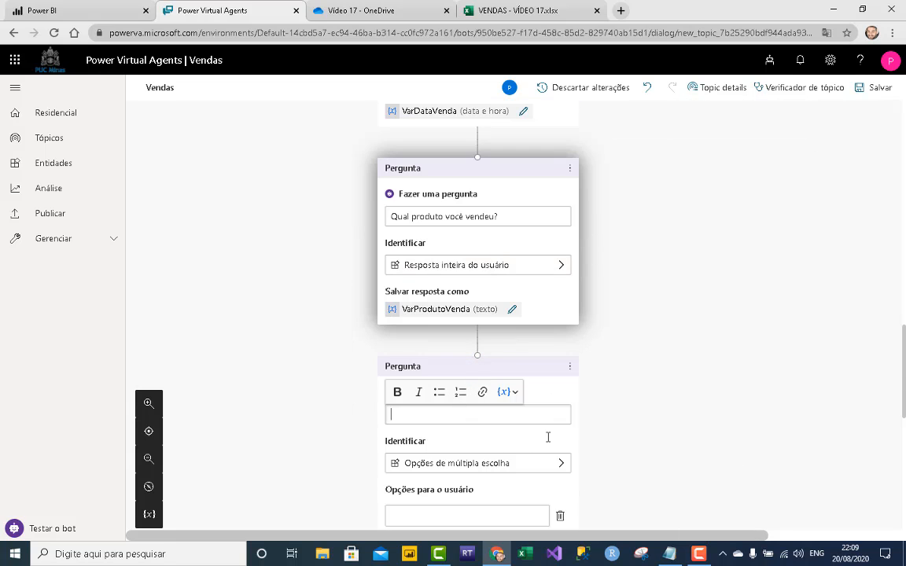
pyautogui.write('E a quantida')
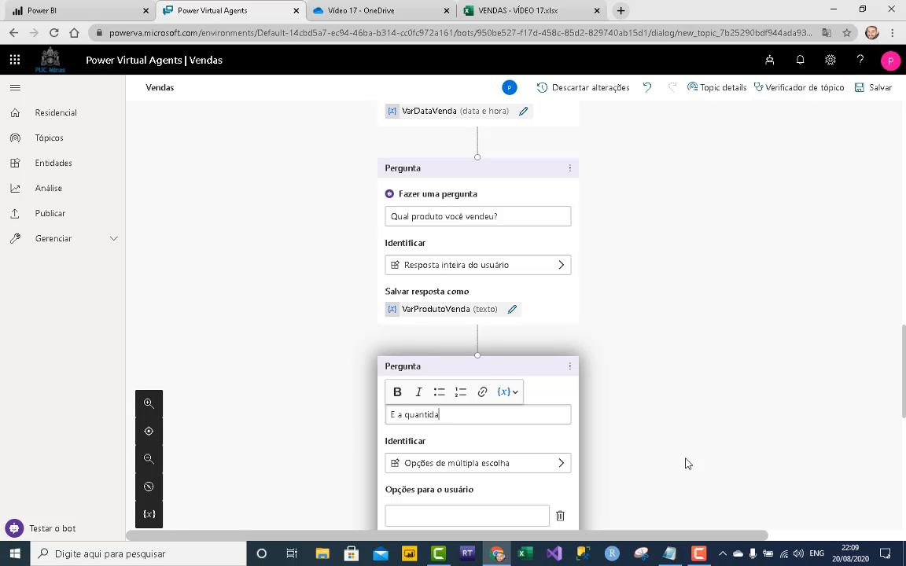
pyautogui.write('de??')
pyautogui.press('BackSpace')
pyautogui.click(546, 464)
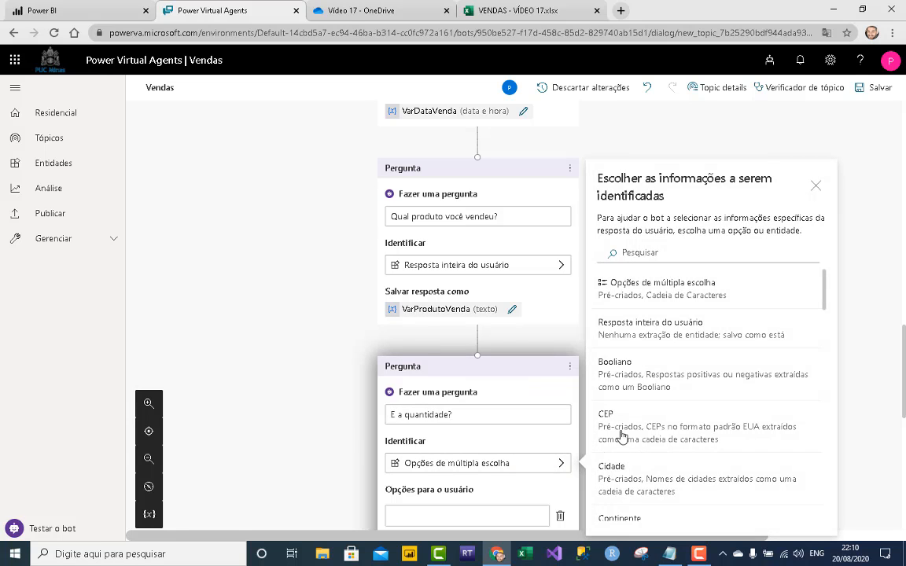
pyautogui.click(670, 338)
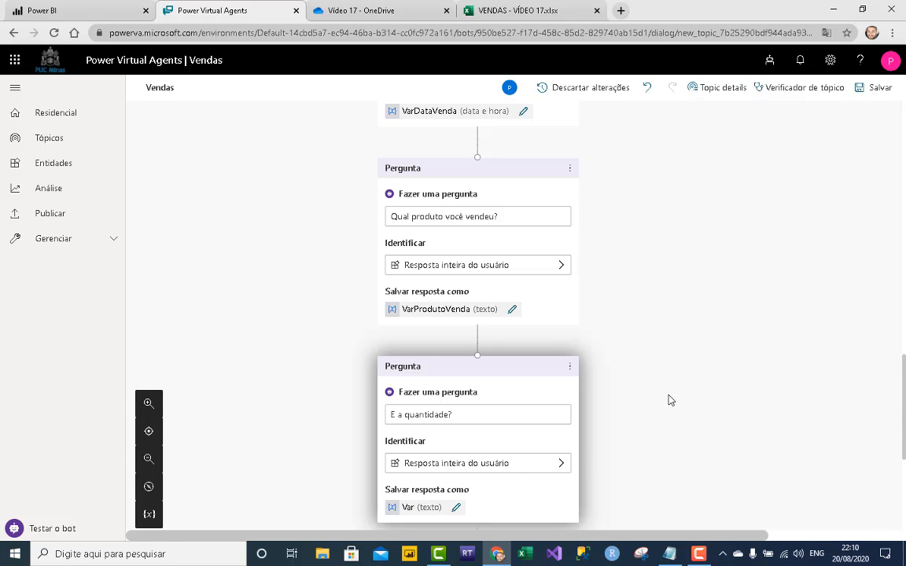
pyautogui.scroll(-2, 670, 399)
# - Rename its answer variable to VarQuantidade
pyautogui.click(454, 319)
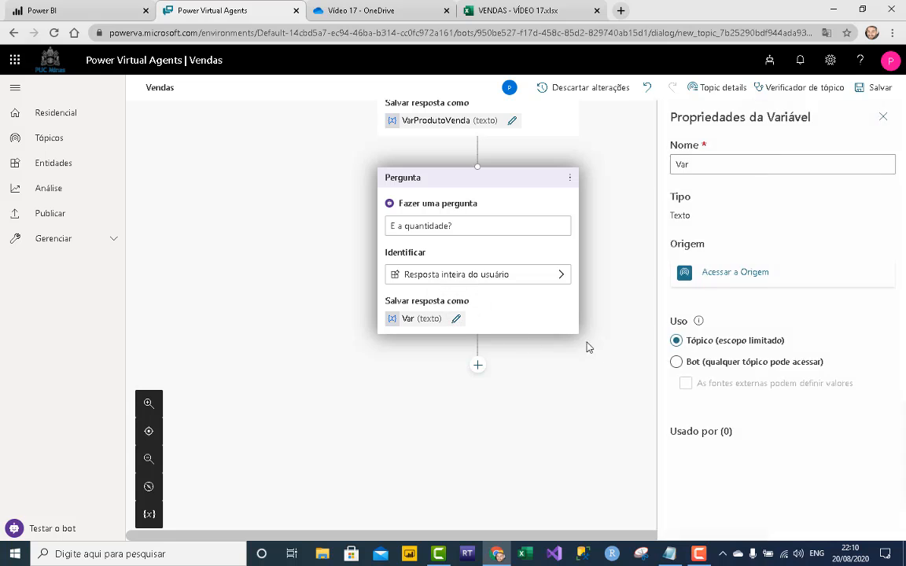
pyautogui.click(723, 161)
pyautogui.write('Quanti')
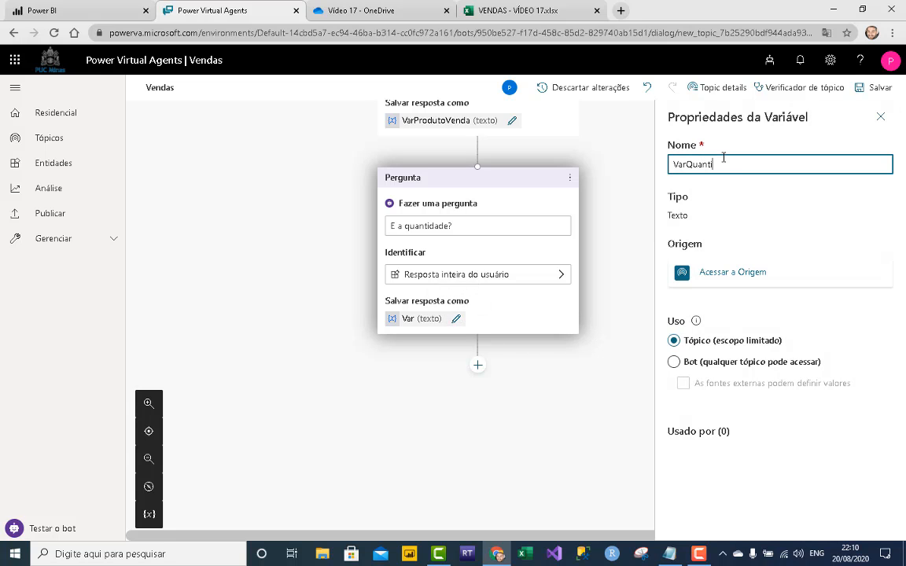
pyautogui.write('dad')
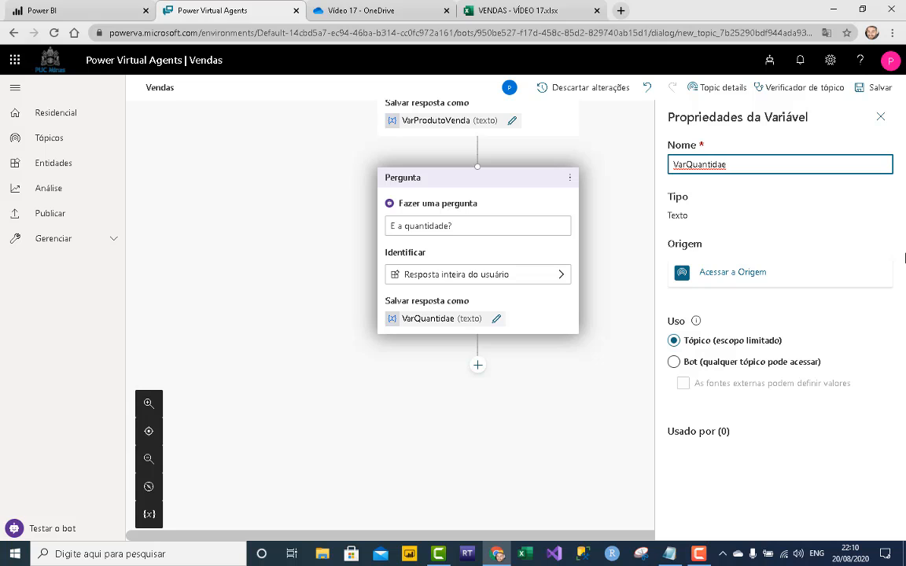
pyautogui.press('BackSpace')
pyautogui.write('de')
pyautogui.click(881, 117)
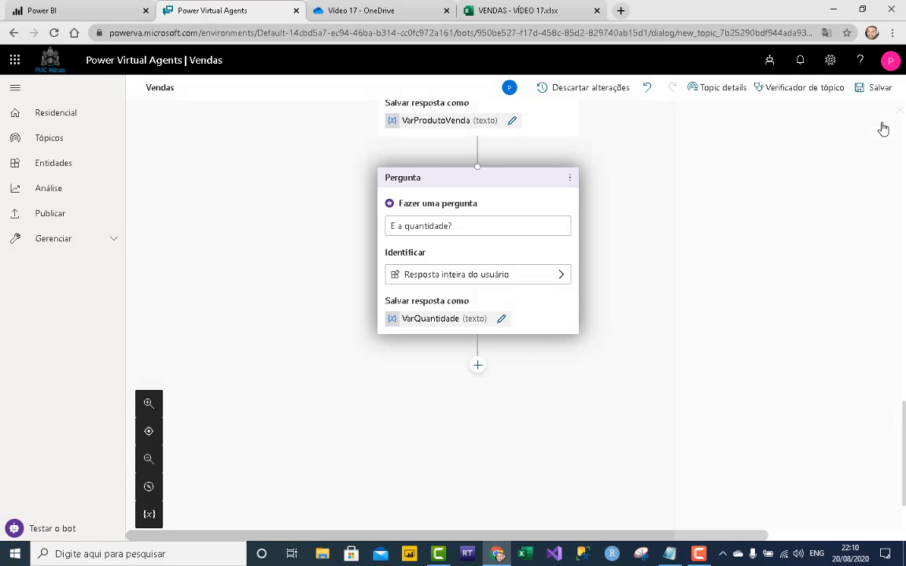
# - Add the question 'E o valor total?' identifying the user's entire reply
pyautogui.click(478, 366)
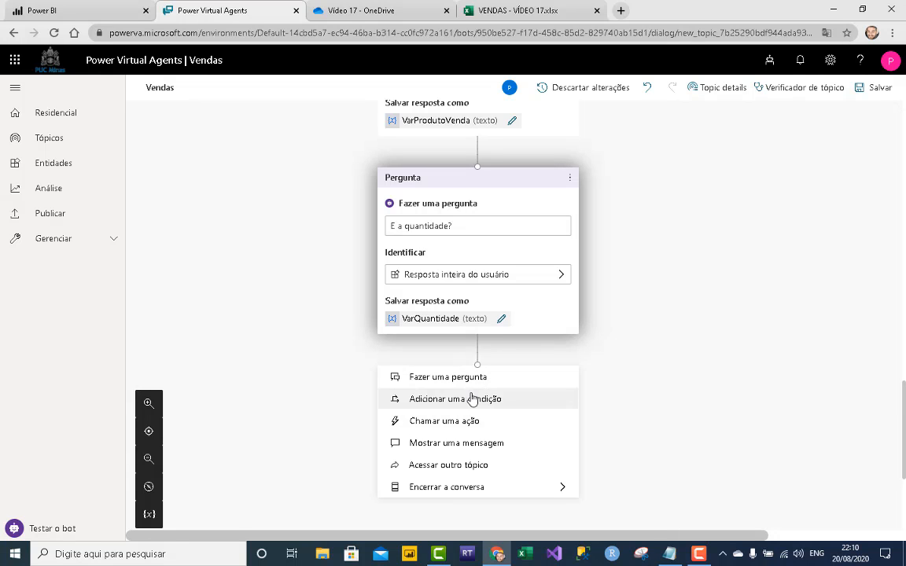
pyautogui.click(409, 380)
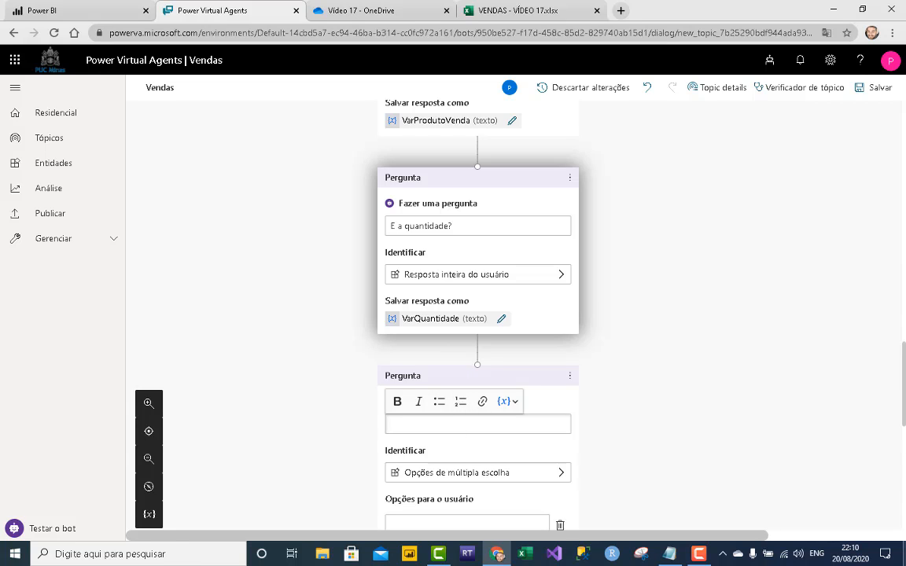
pyautogui.write('E o valo')
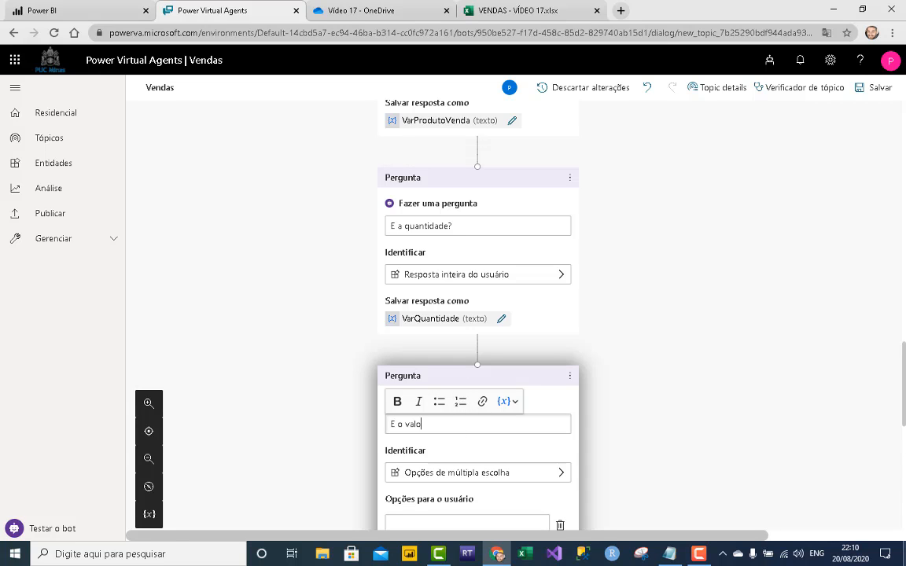
pyautogui.write('r total?')
pyautogui.scroll(-2, 465, 384)
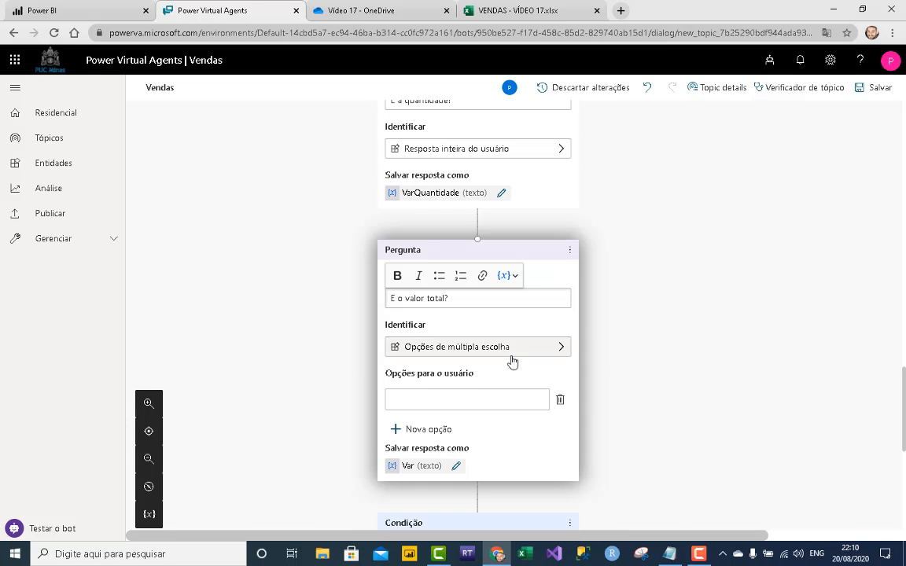
pyautogui.click(509, 352)
pyautogui.click(639, 331)
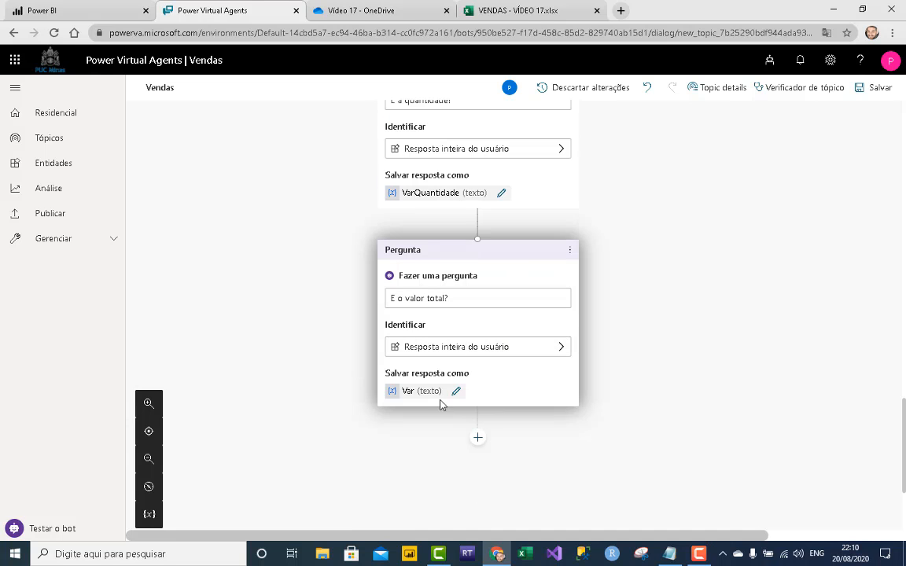
# - Rename its answer variable to VarValorTotal
pyautogui.click(457, 392)
pyautogui.click(733, 164)
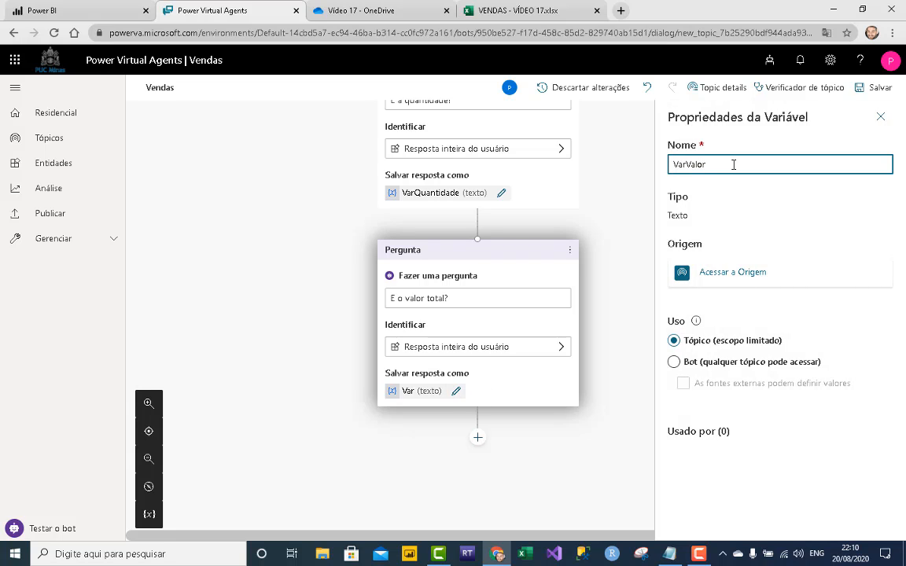
pyautogui.write('ValorTotal')
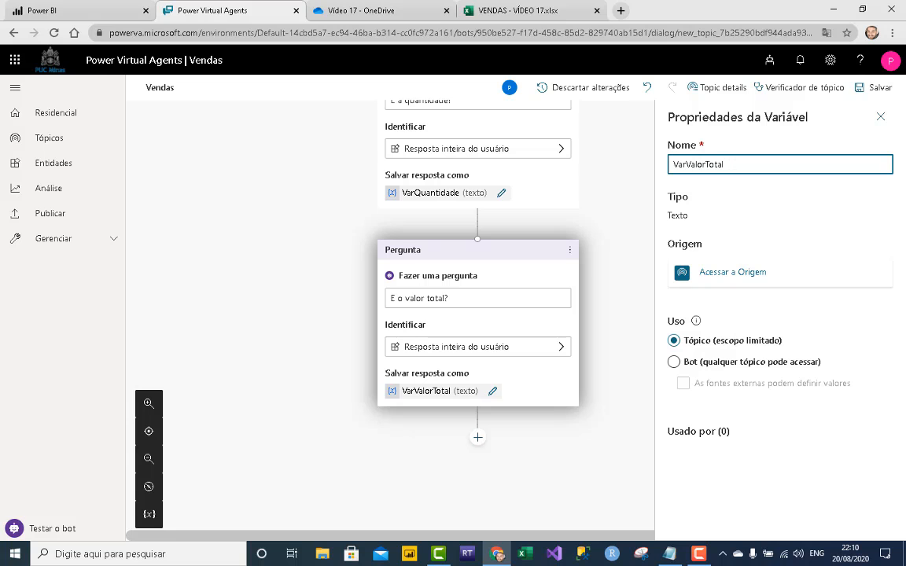
pyautogui.click(881, 116)
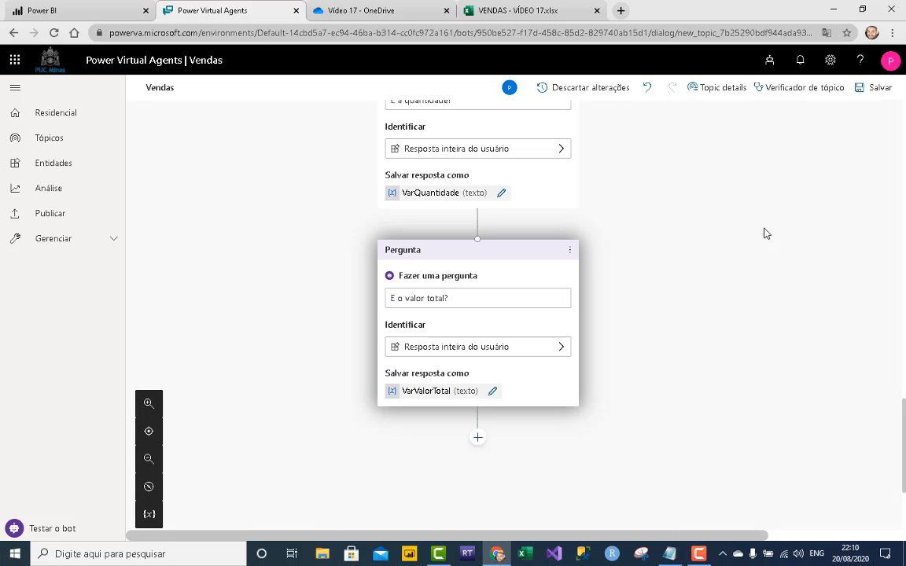
pyautogui.click(764, 225)
pyautogui.scroll(8, 638, 216)
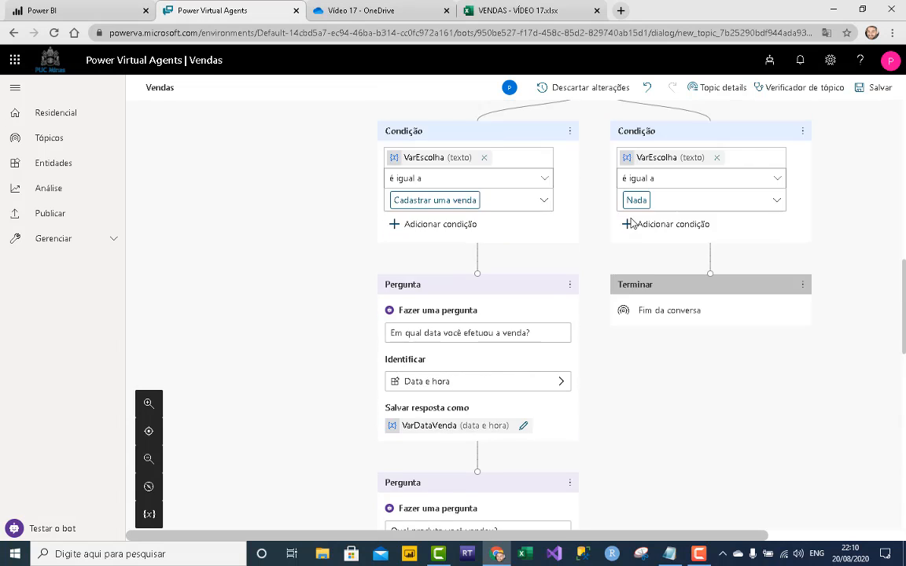
pyautogui.scroll(-7, 631, 223)
pyautogui.scroll(-5, 631, 222)
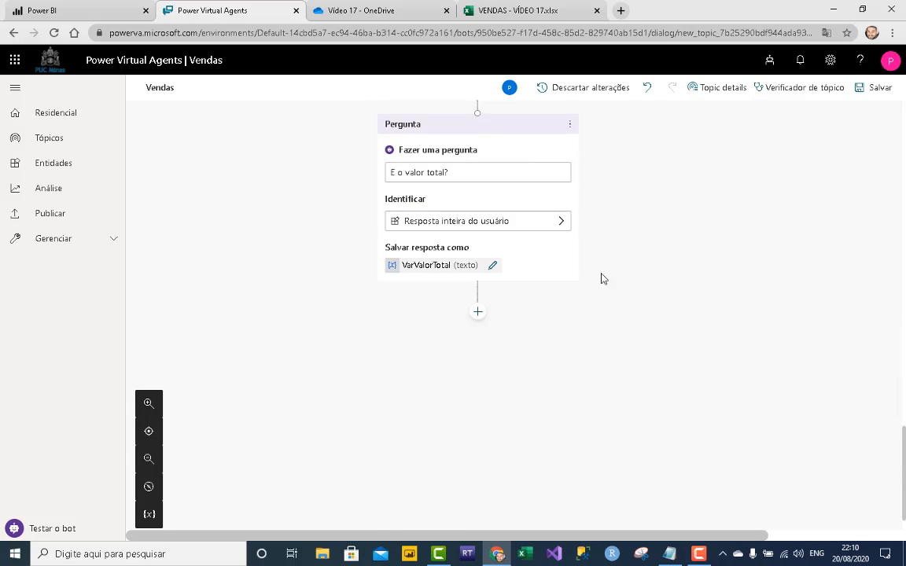
# - Add a message reading 'Revisando a sua venda:' after the total value question
pyautogui.click(478, 314)
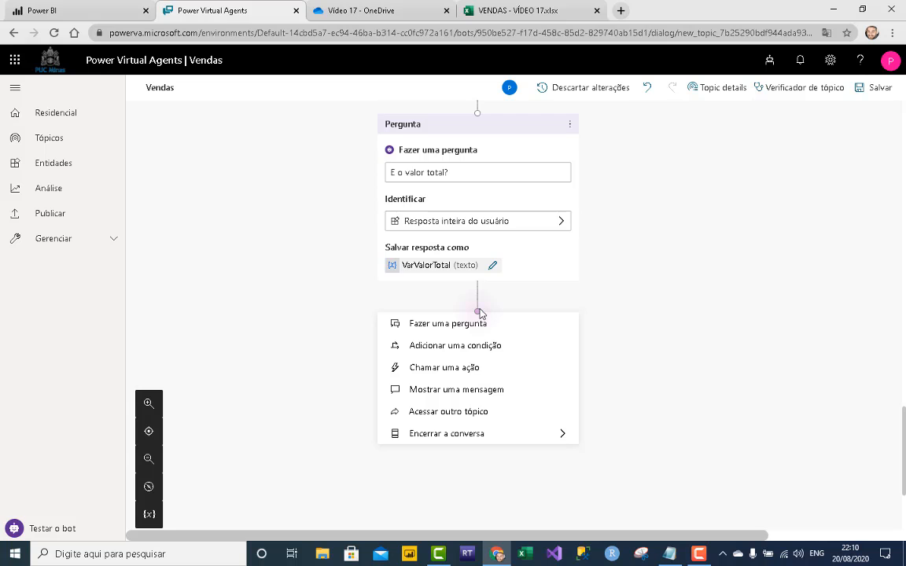
pyautogui.click(469, 390)
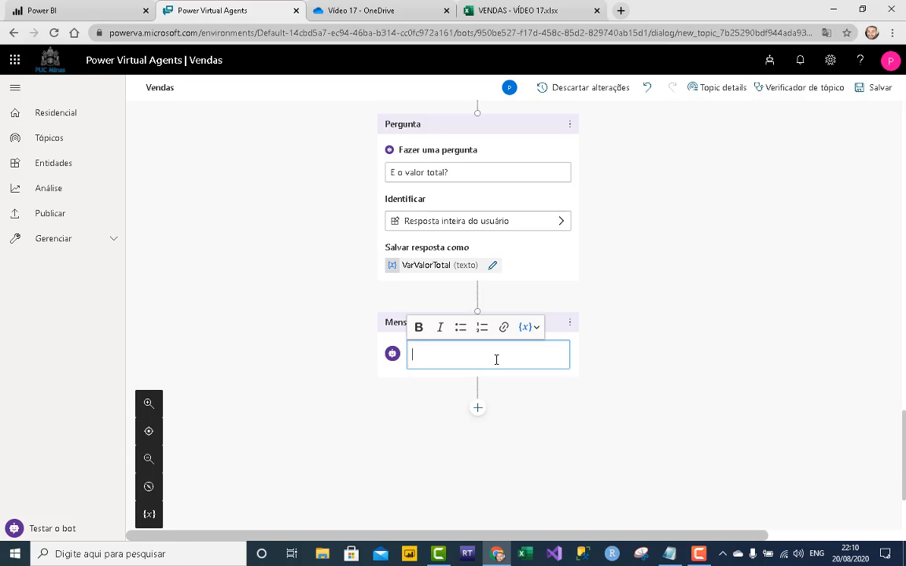
pyautogui.write('Re')
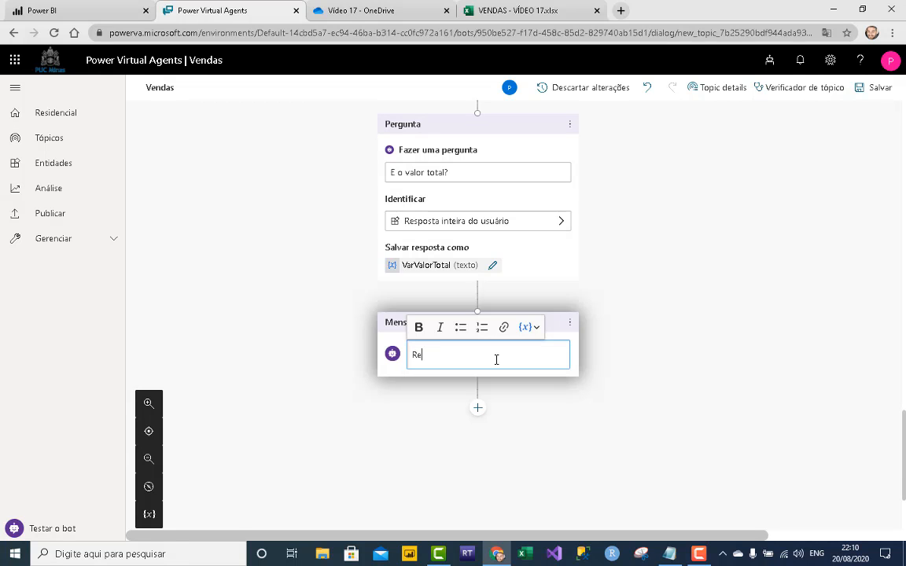
pyautogui.write('visando a sua venda:')
# - Insert VarDataVenda, VarProdutoVenda, VarQuantidade and VarValorTotal, comma-separated, into the message
pyautogui.click(535, 328)
pyautogui.click(548, 346)
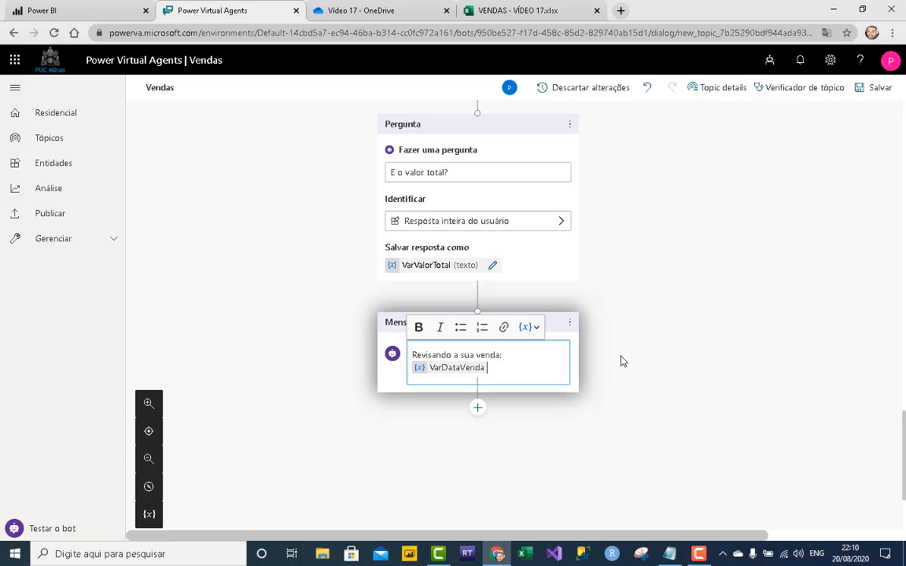
pyautogui.click(530, 327)
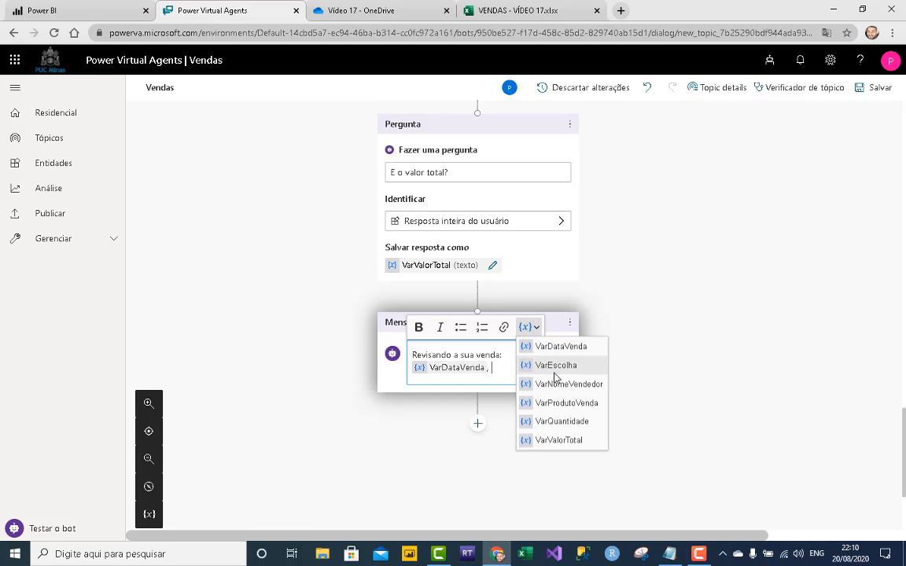
pyautogui.click(561, 402)
pyautogui.write(',')
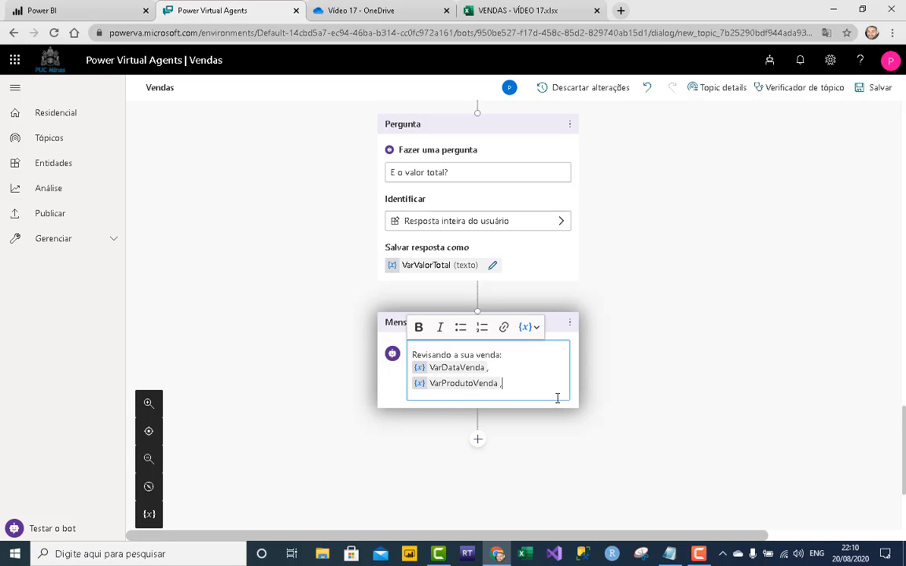
pyautogui.click(535, 327)
pyautogui.click(554, 422)
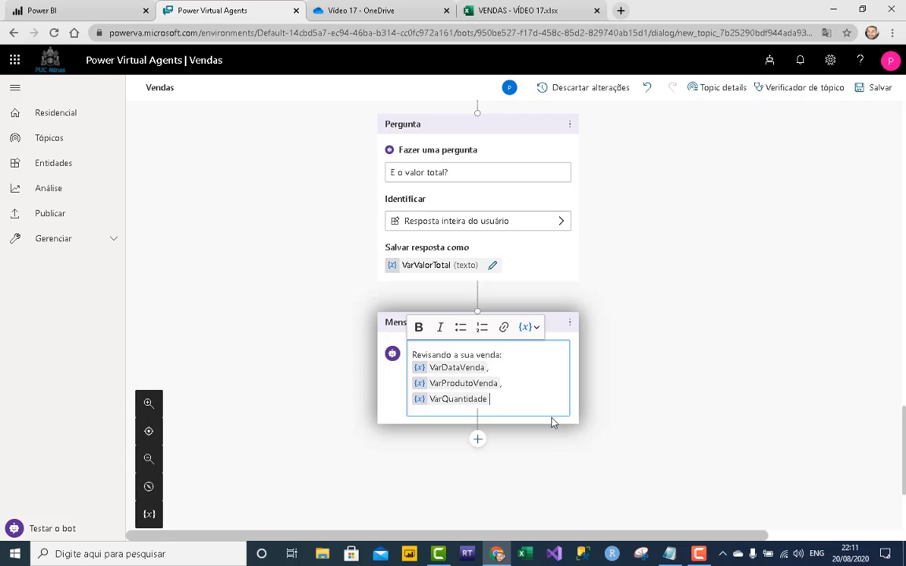
pyautogui.write(',')
pyautogui.click(536, 327)
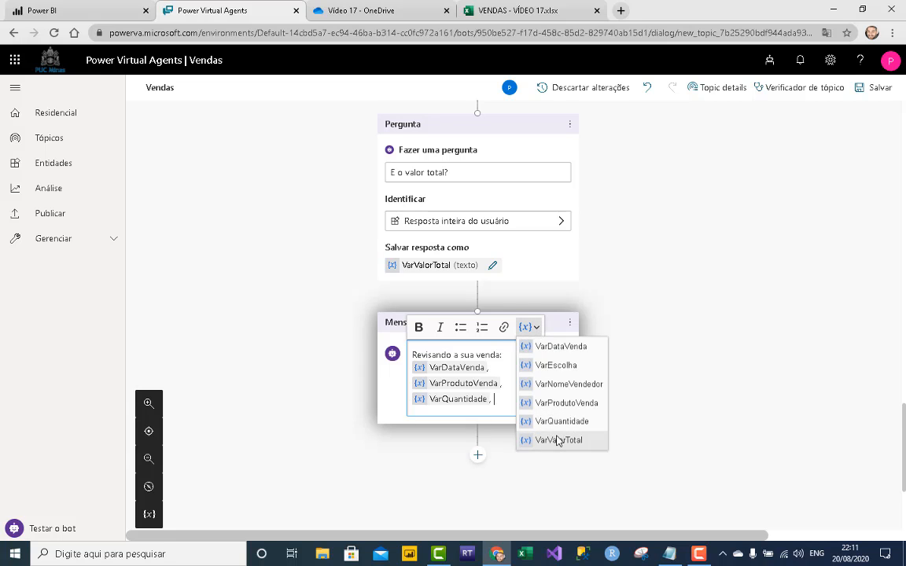
pyautogui.click(558, 441)
pyautogui.click(668, 385)
# - Add a 'Correto?' question with options Sim and Nao
pyautogui.click(477, 455)
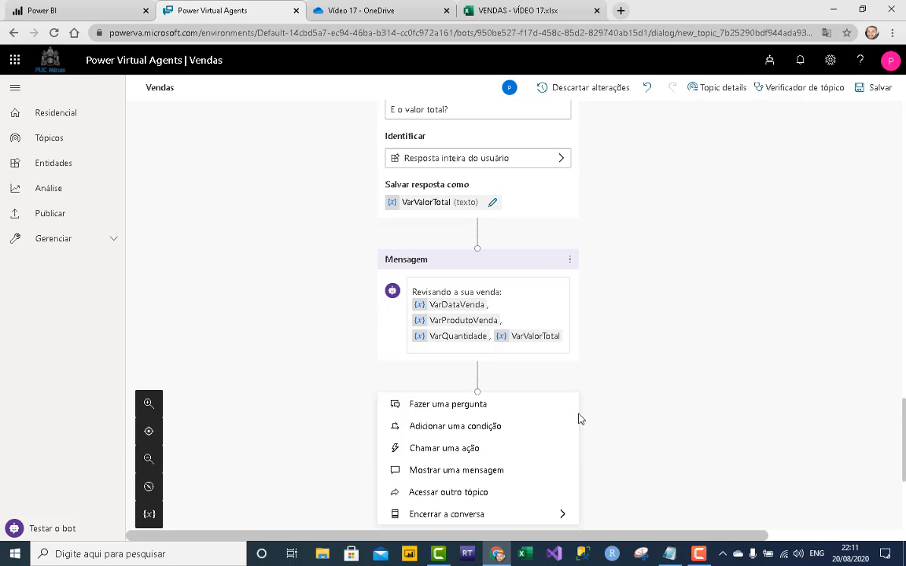
pyautogui.click(479, 341)
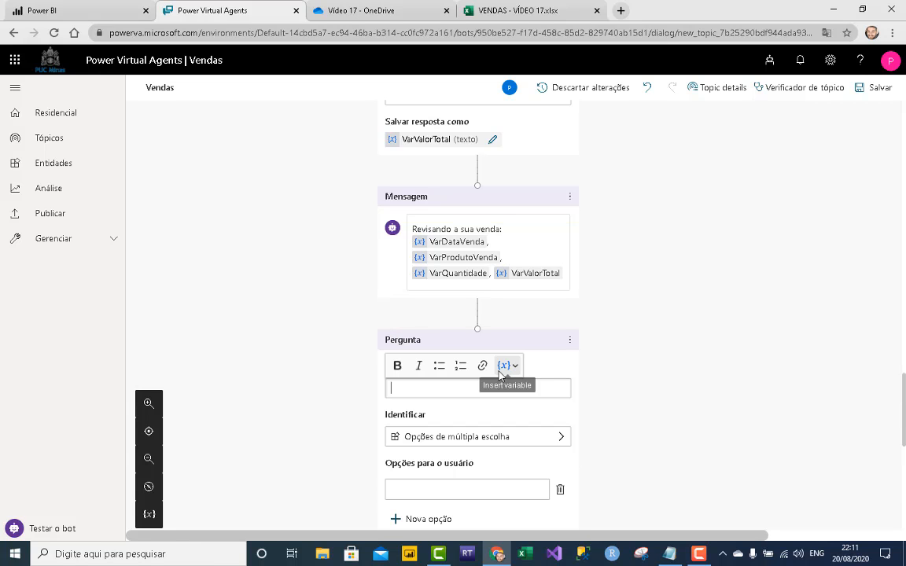
pyautogui.write('Correto')
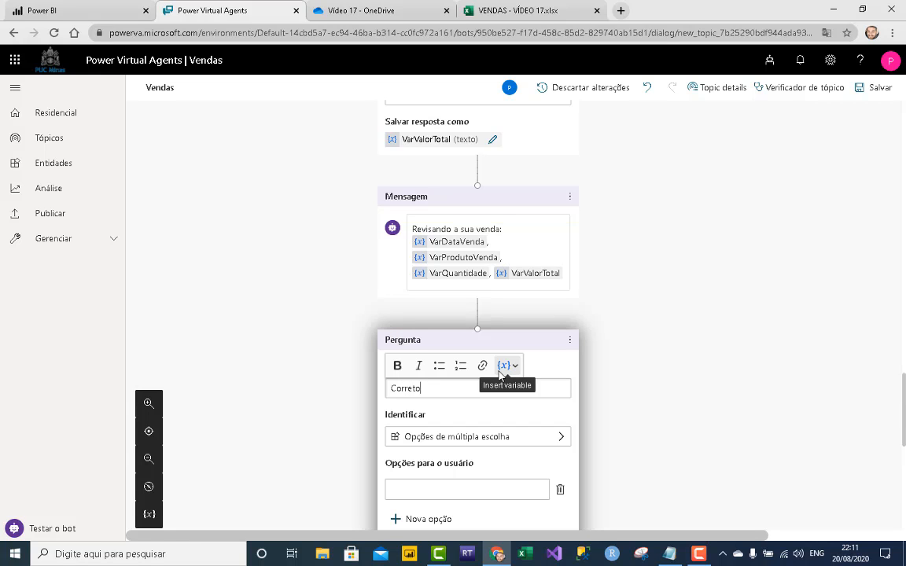
pyautogui.click(486, 490)
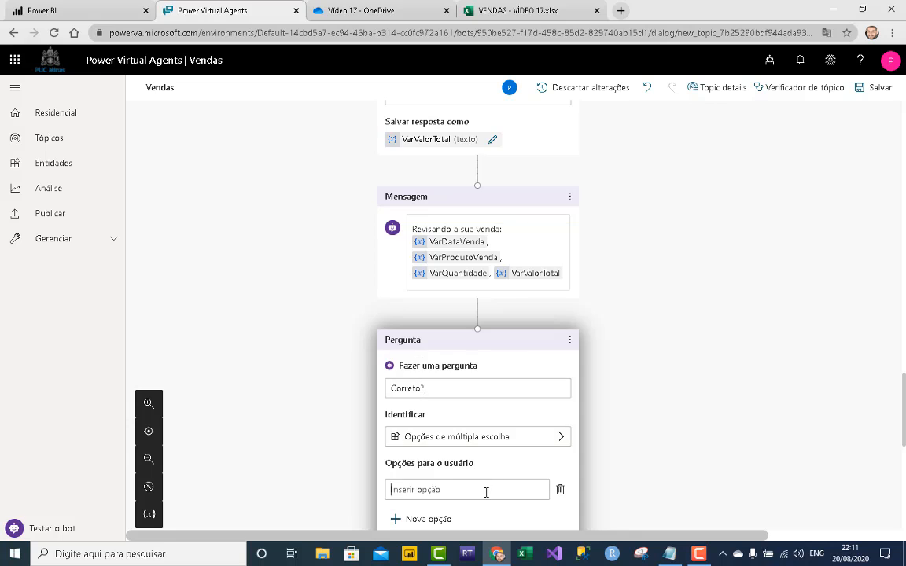
pyautogui.write('Sim')
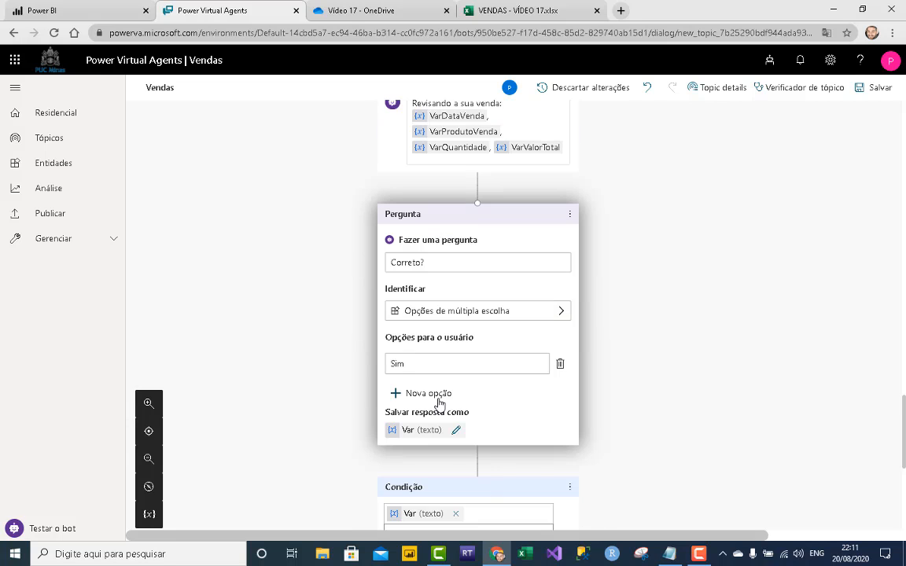
pyautogui.press('Return')
pyautogui.write('Nao')
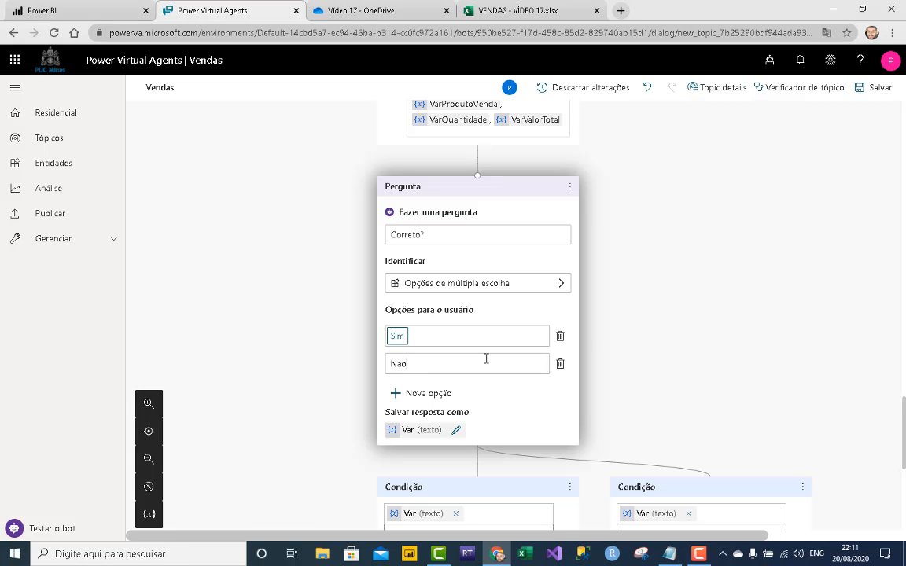
pyautogui.click(755, 250)
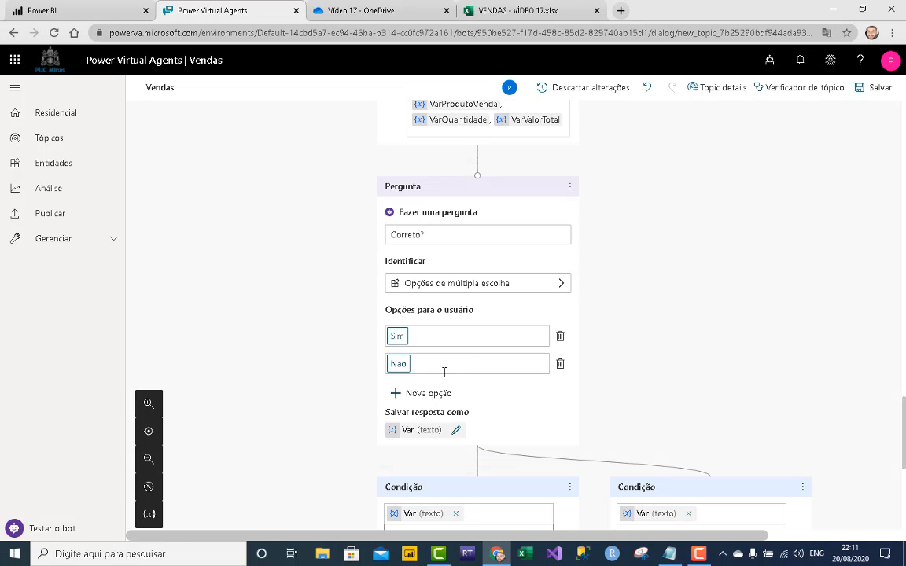
# - End the conversation on the Nao branch
pyautogui.scroll(-3, 519, 353)
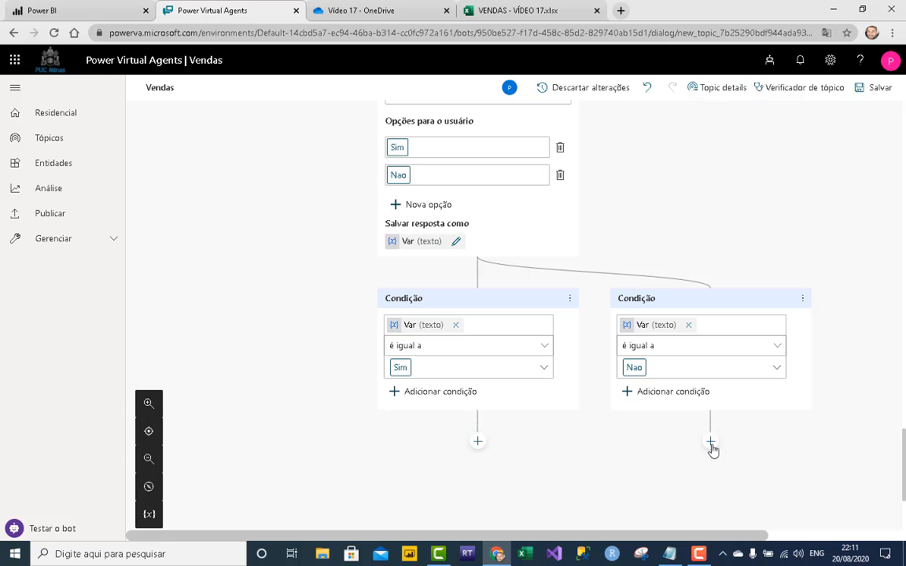
pyautogui.click(710, 442)
pyautogui.scroll(-3, 743, 472)
pyautogui.moveTo(761, 351)
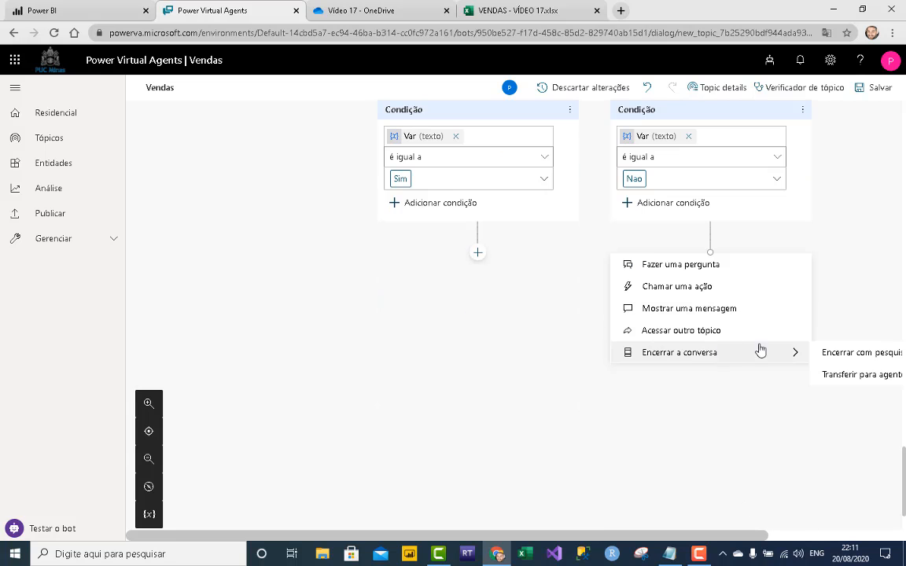
pyautogui.click(845, 355)
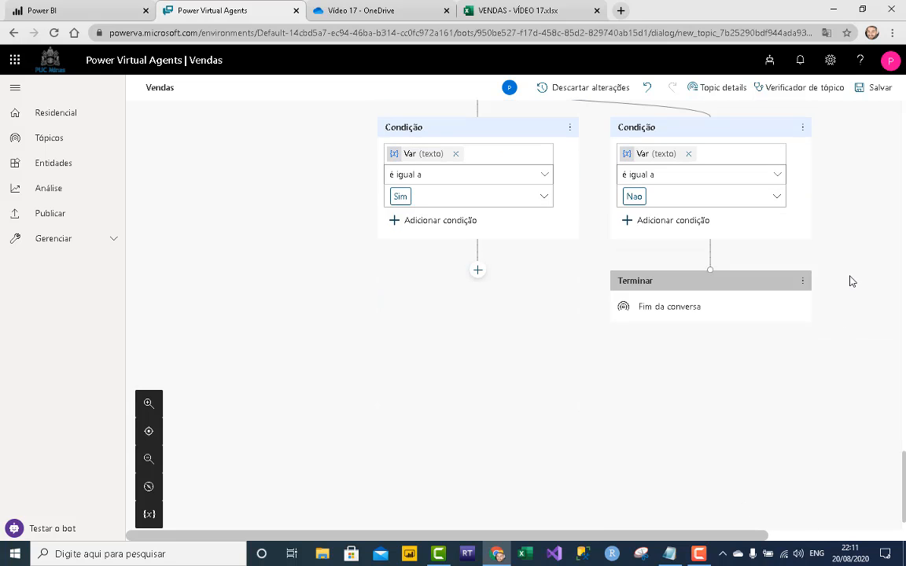
pyautogui.scroll(3, 850, 273)
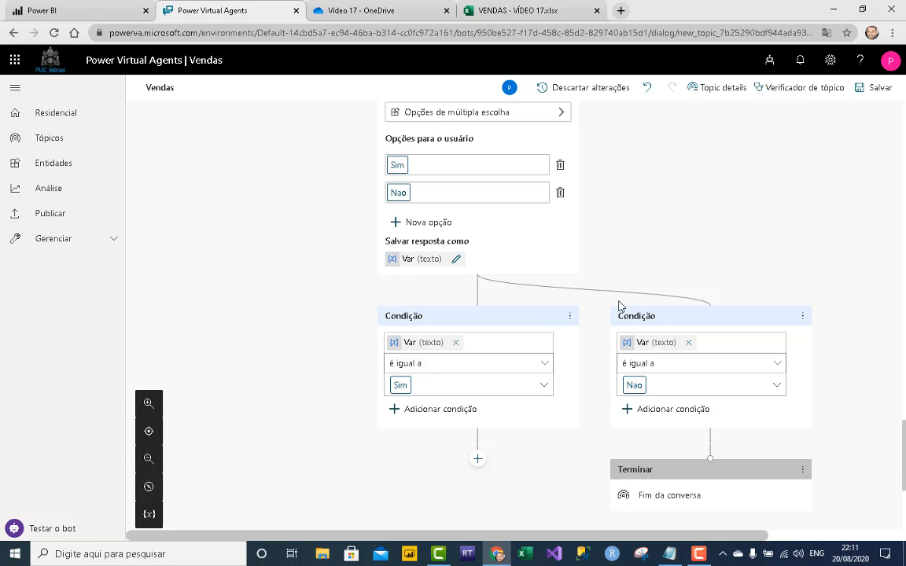
pyautogui.scroll(-1, 569, 289)
# - Add a Chamar uma ação step under Sim and create a new Power Automate flow
pyautogui.click(477, 398)
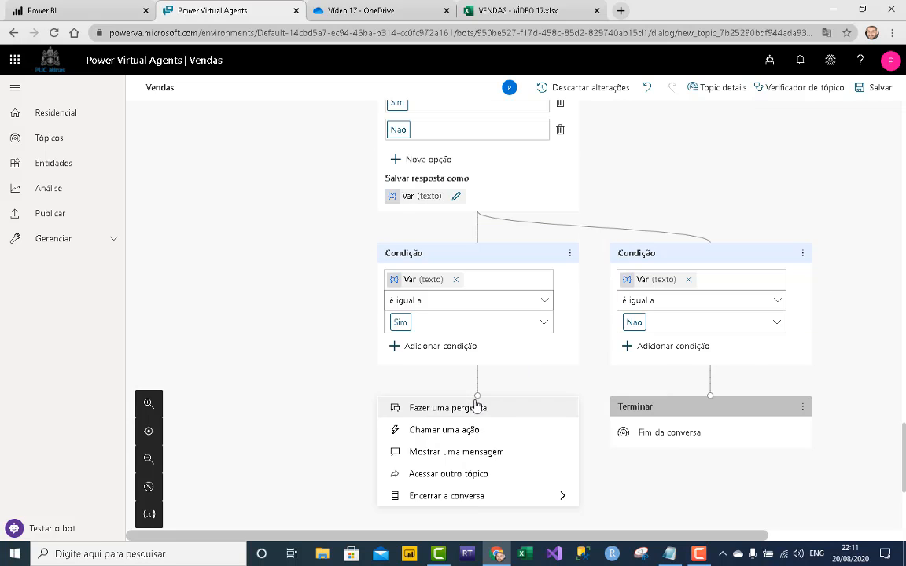
pyautogui.scroll(-2, 475, 404)
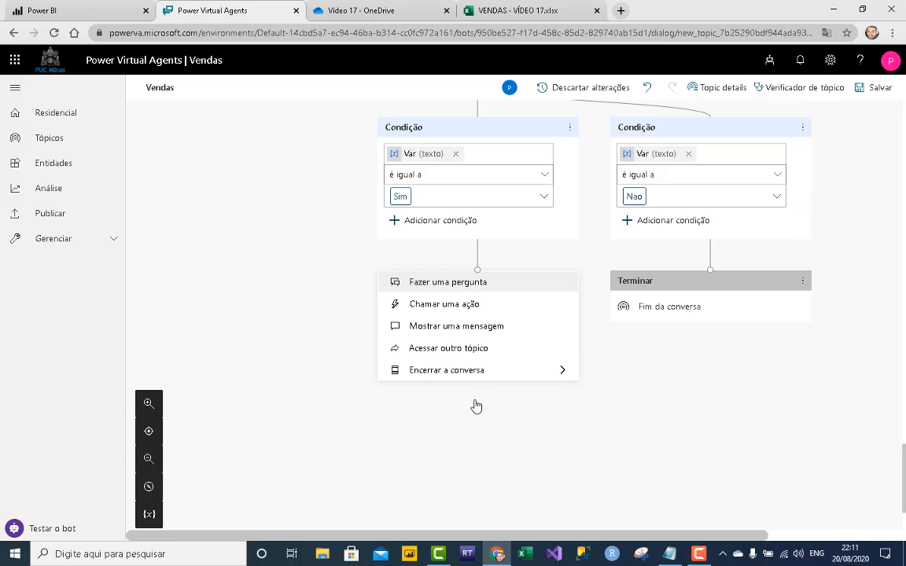
pyautogui.click(465, 313)
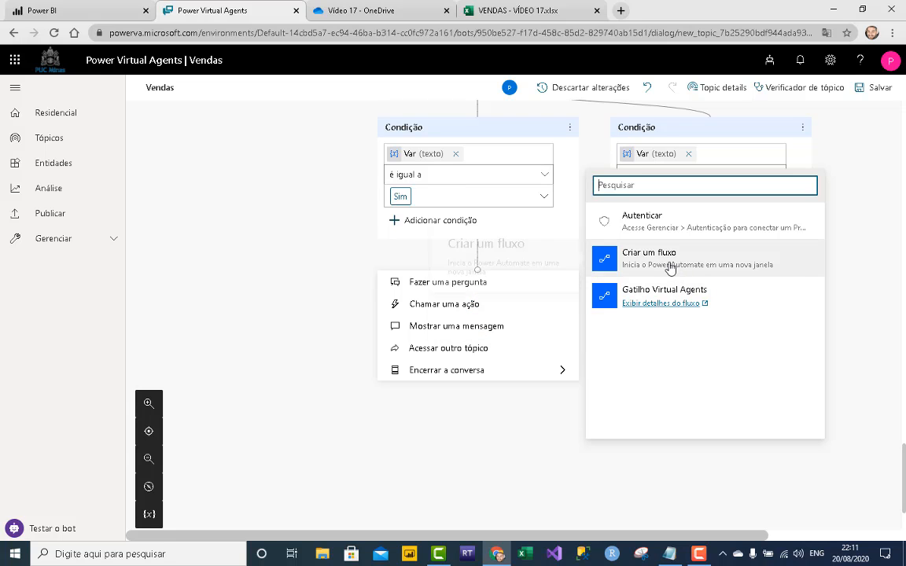
pyautogui.click(671, 268)
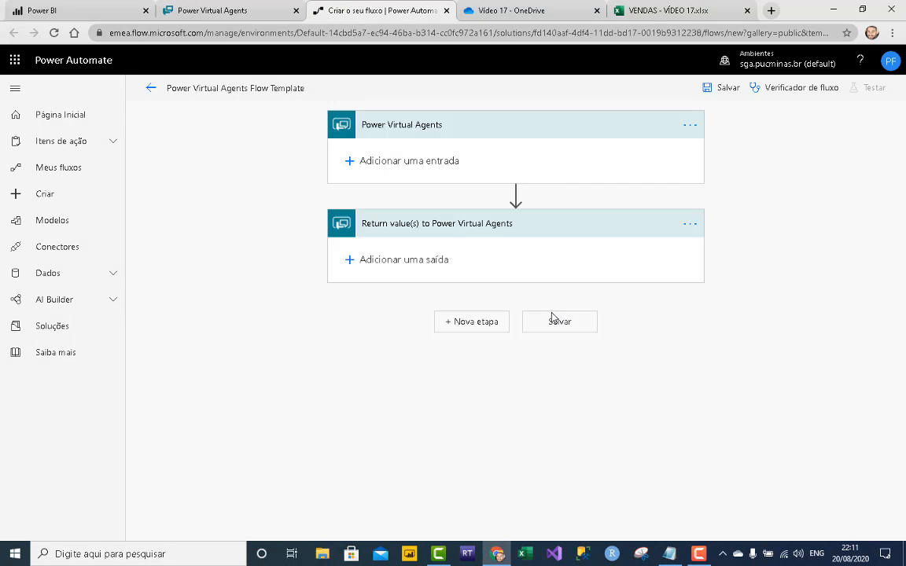
# - Delete both template steps and add the 'Quando uma solicitação HTTP é recebida' trigger
pyautogui.click(690, 225)
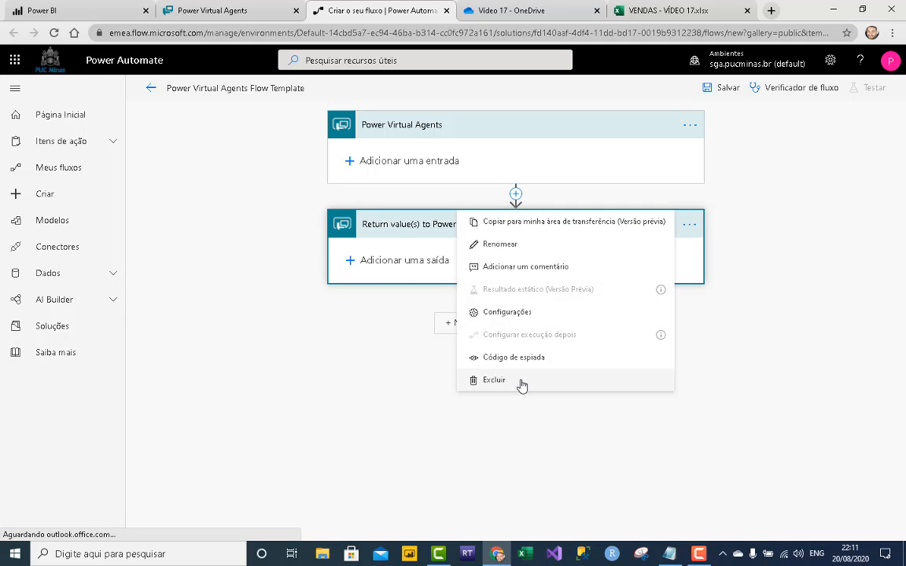
pyautogui.click(519, 382)
pyautogui.press('Return')
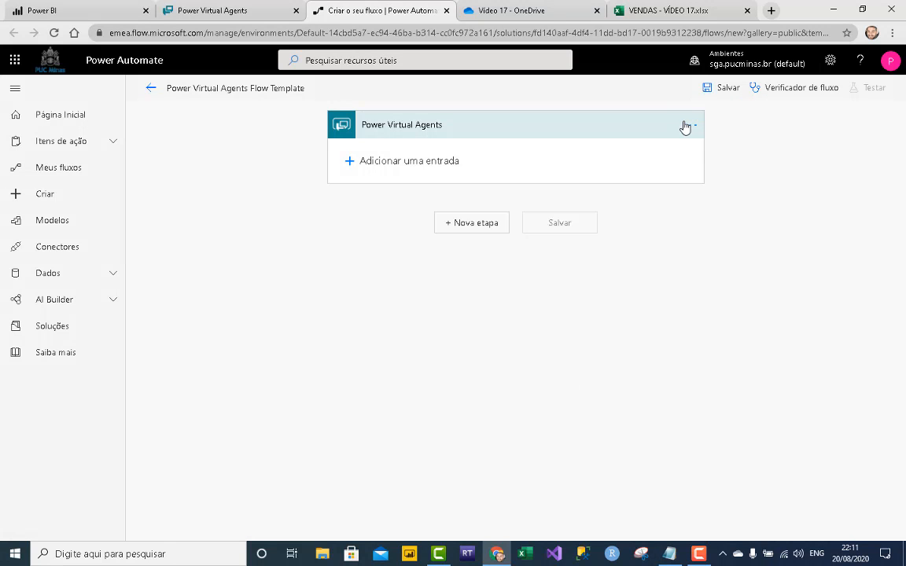
pyautogui.click(690, 125)
pyautogui.click(505, 283)
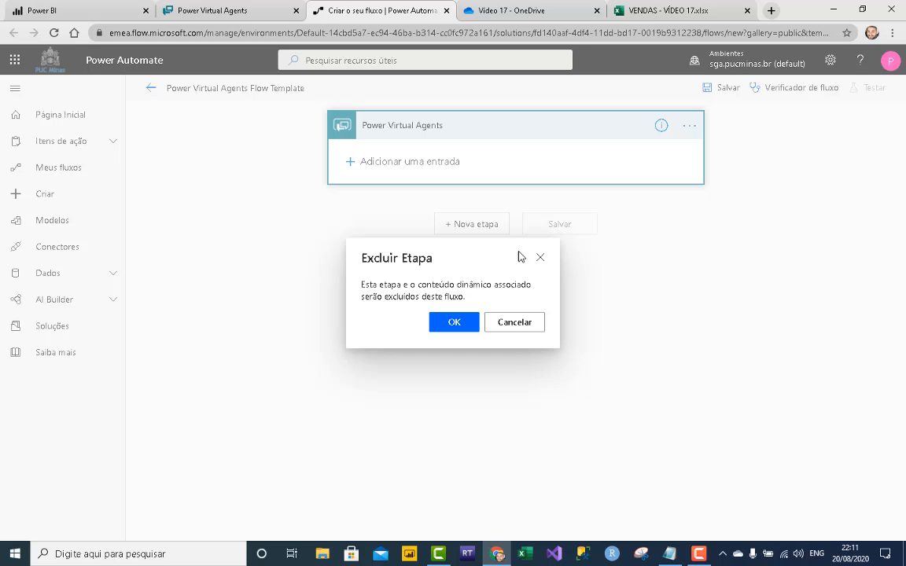
pyautogui.click(471, 321)
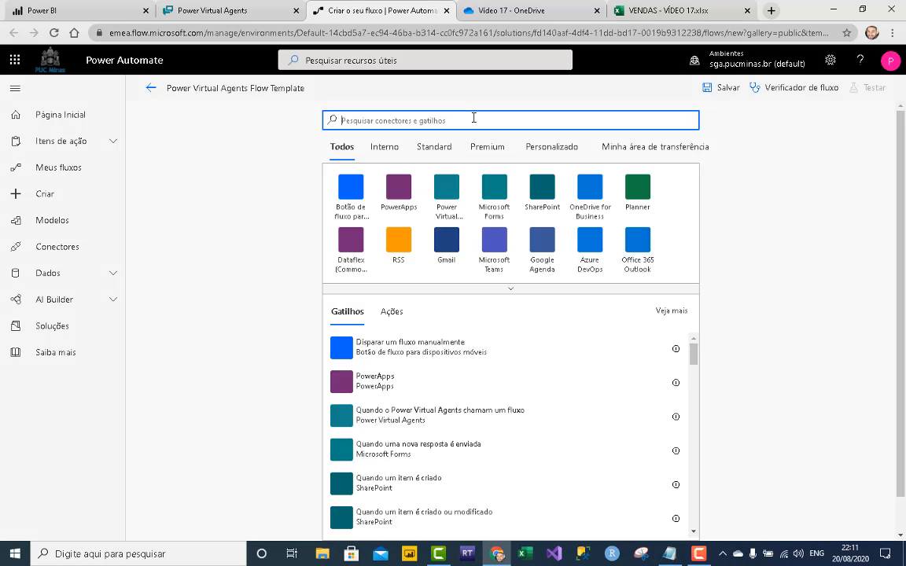
pyautogui.write('http')
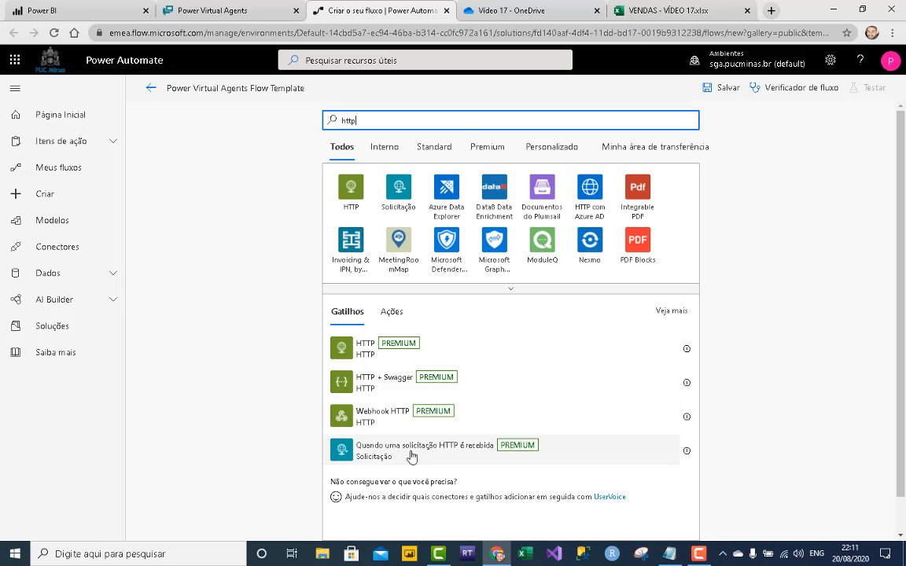
pyautogui.click(394, 453)
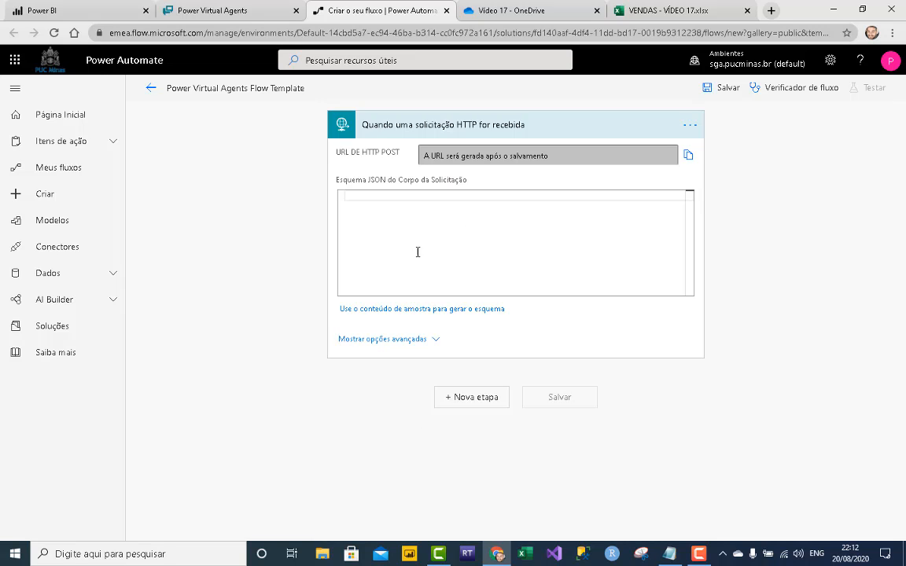
# - Start a sample JSON payload with DataVenda '01/01/2020', NomeProduto 'Descricao' and Quantidade '1'
pyautogui.click(419, 310)
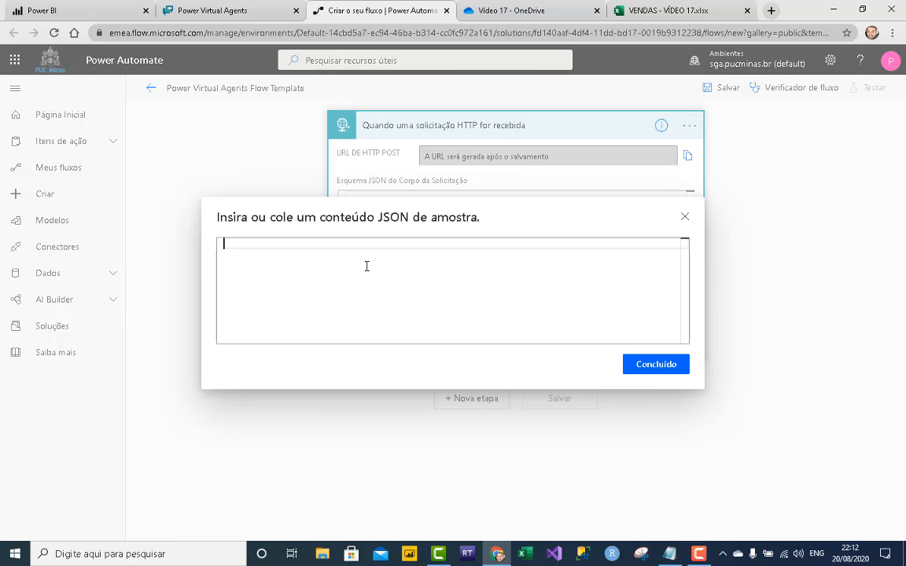
pyautogui.write('{')
pyautogui.press('Return')
pyautogui.press('Return')
pyautogui.press('Return')
pyautogui.press('Up')
pyautogui.press('Up')
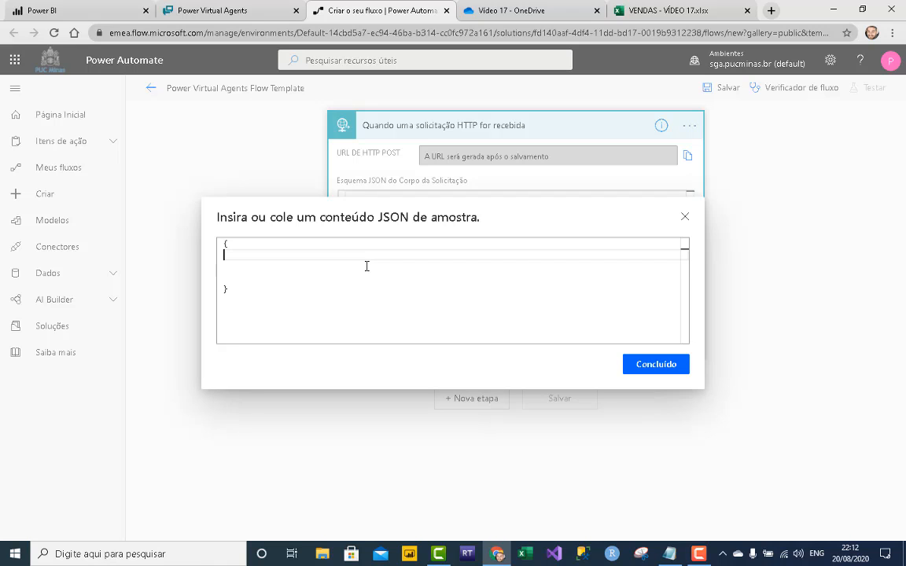
pyautogui.write('"')
pyautogui.write('DataVend')
pyautogui.write('a": "')
pyautogui.write('01/01/20')
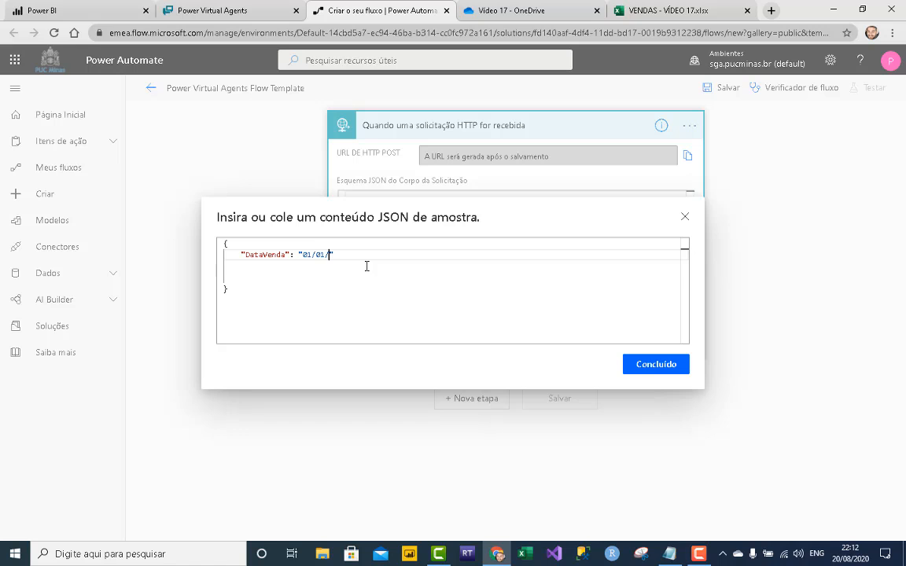
pyautogui.write('20",')
pyautogui.press('Return')
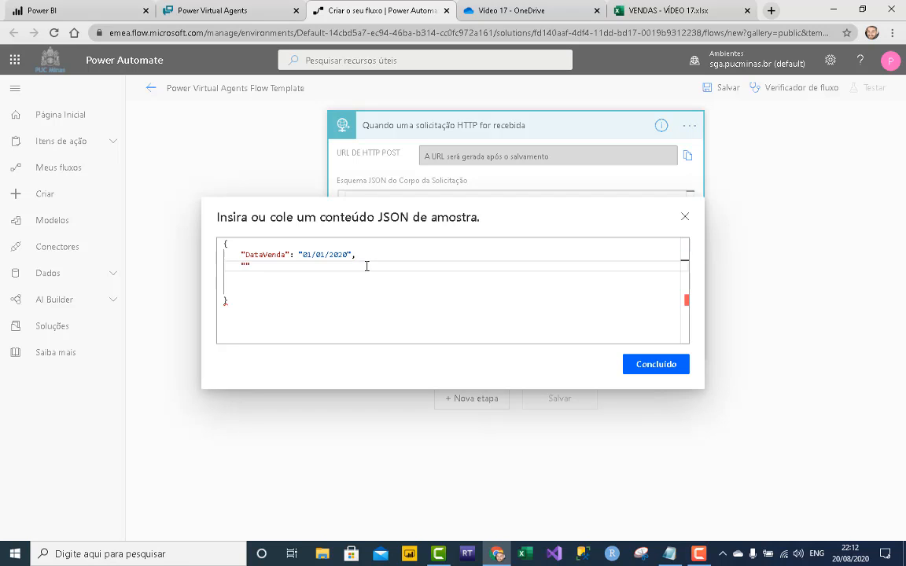
pyautogui.write('"NomeProduto": "Descricao",')
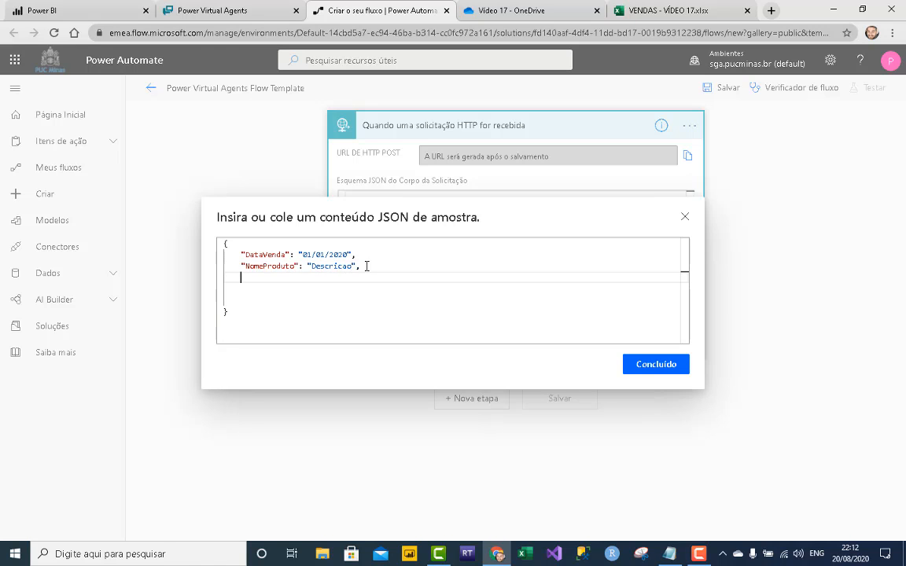
pyautogui.press('Return')
pyautogui.write('"Quantidade": "1",')
pyautogui.press('Return')
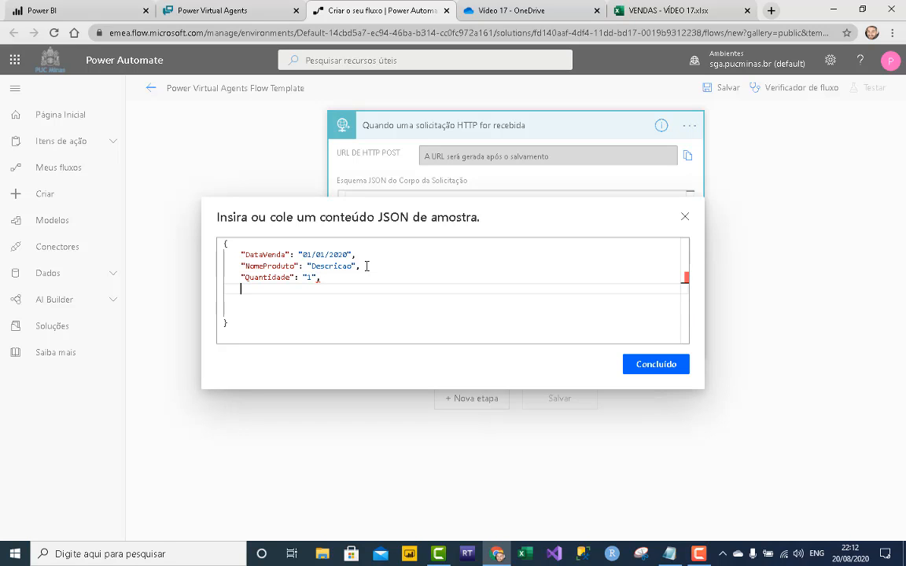
# - Add the ValorTotal field to the sample and generate the request schema from it
pyautogui.write('"ValorTotal": "1223')
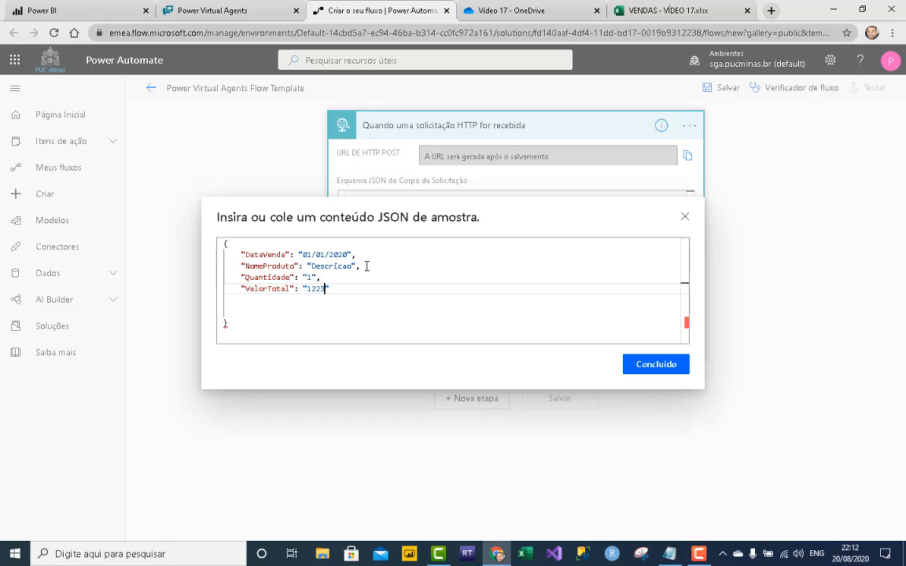
pyautogui.press('BackSpace')
pyautogui.write('345')
pyautogui.click(677, 364)
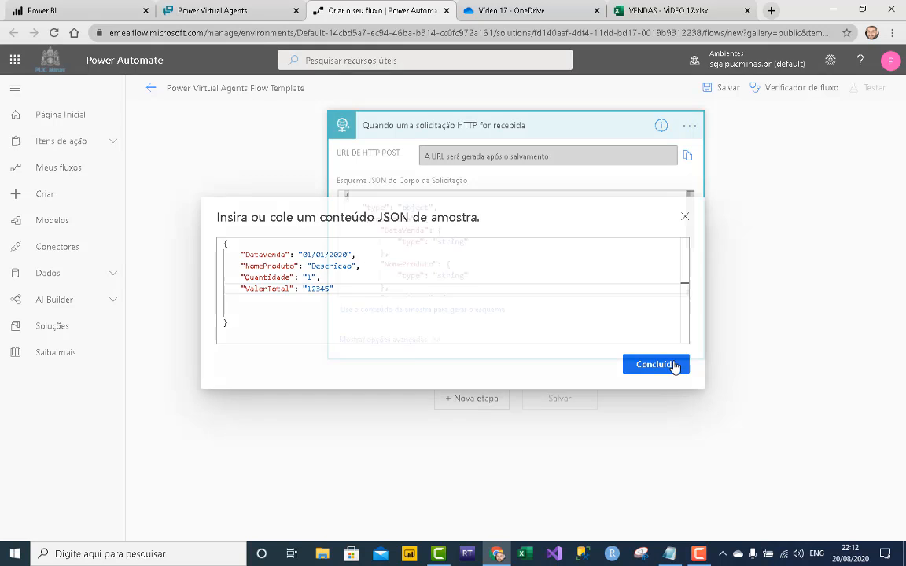
pyautogui.scroll(-3, 469, 243)
pyautogui.scroll(3, 469, 243)
pyautogui.scroll(-3, 469, 243)
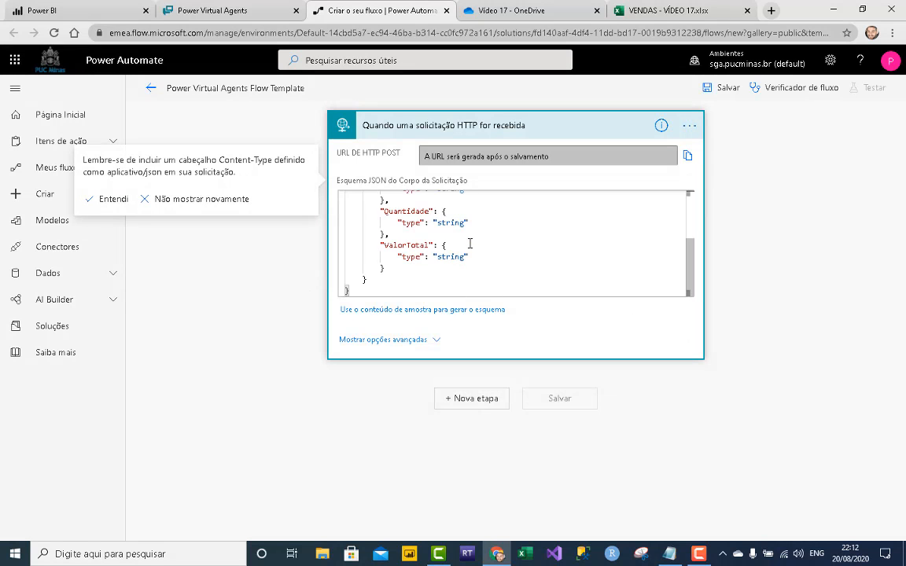
# - Add an Excel Online (Business) 'add a row into a table' step after the HTTP trigger
pyautogui.click(484, 398)
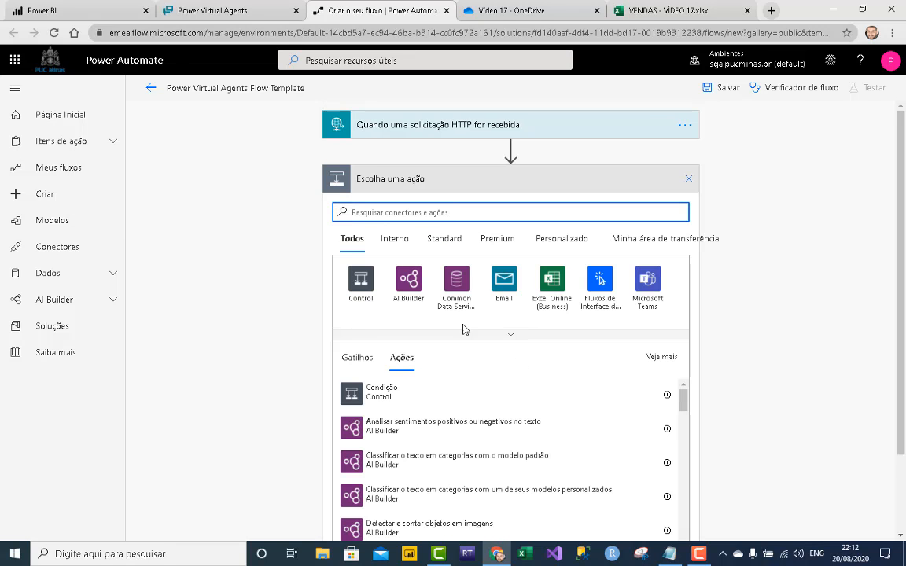
pyautogui.click(500, 271)
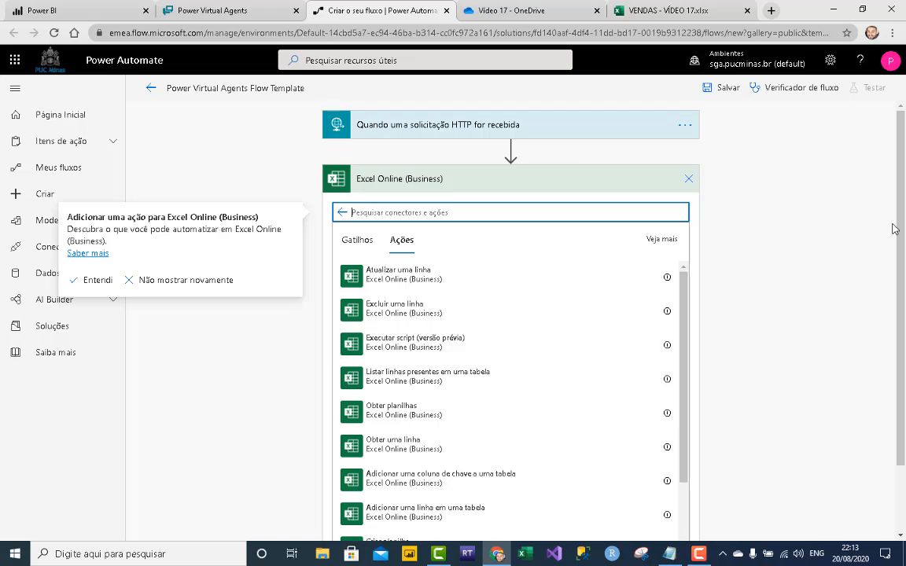
pyautogui.scroll(-2, 595, 366)
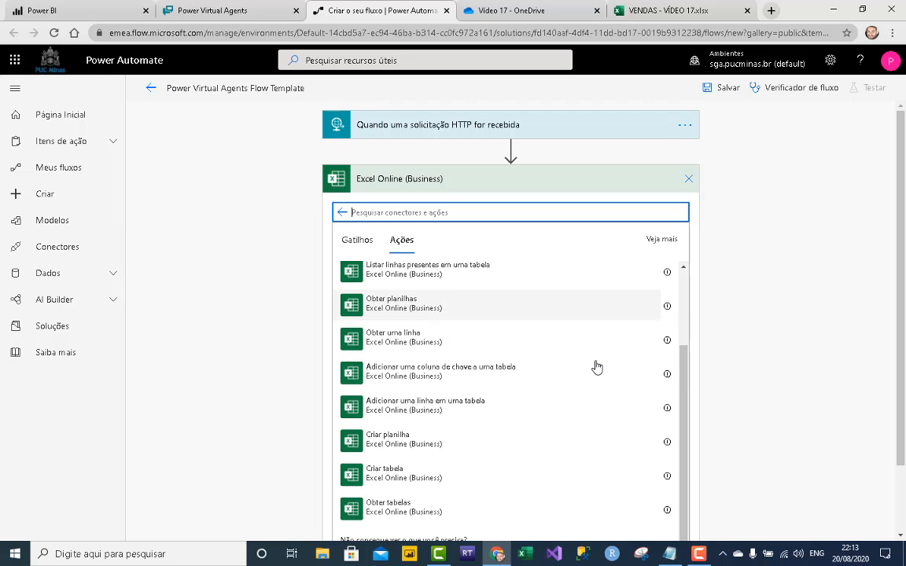
pyautogui.click(431, 412)
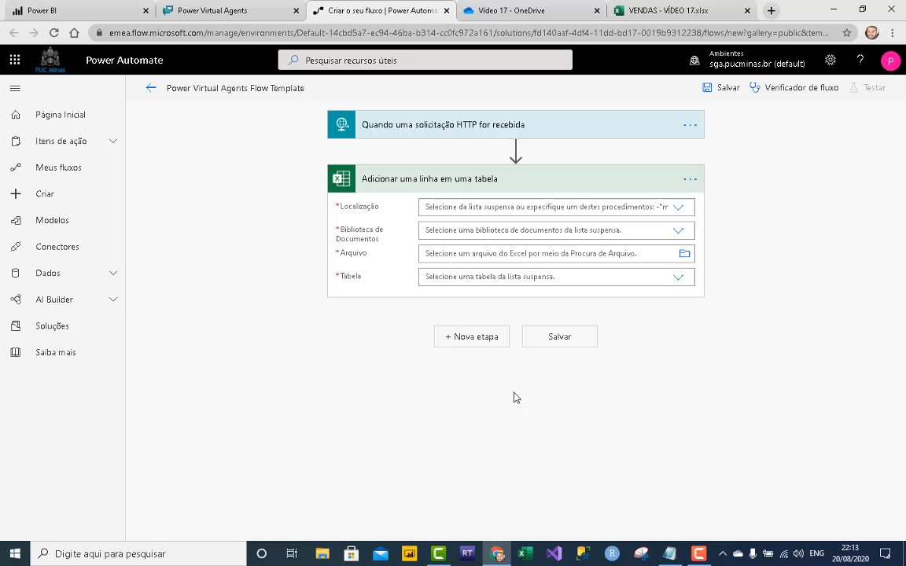
# - Point it at OneDrive for Business, Vídeo 17/VENDAS - VÍDEO 17.xlsx, table Tabela1
pyautogui.click(674, 214)
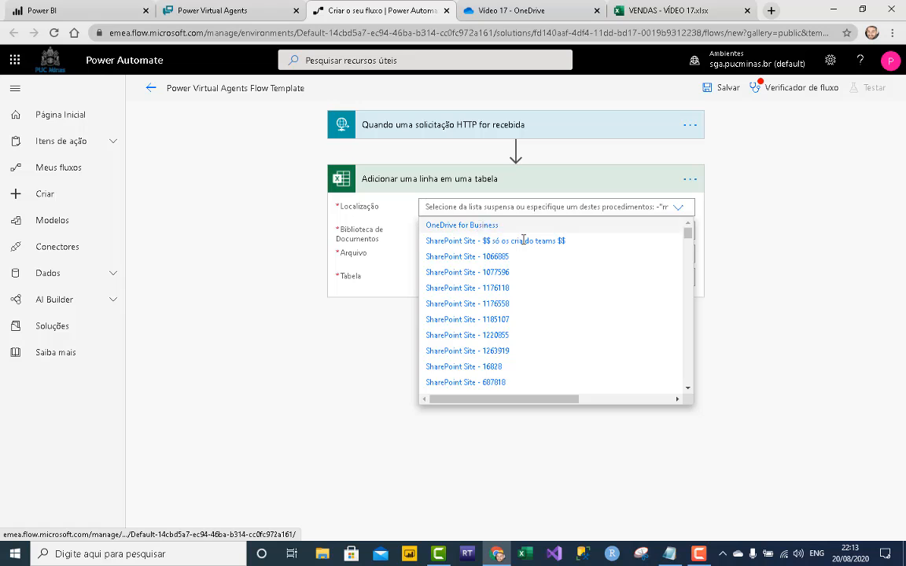
pyautogui.click(461, 225)
pyautogui.click(685, 233)
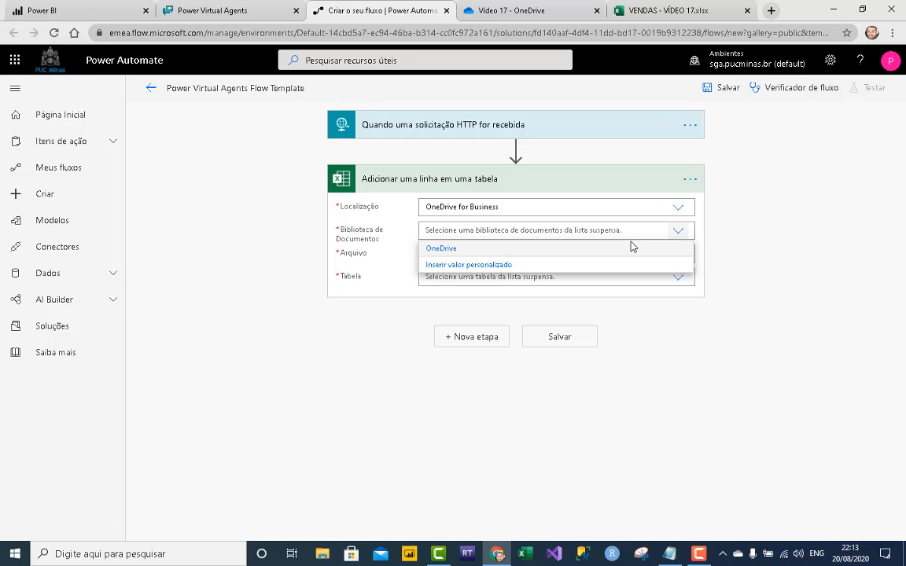
pyautogui.click(445, 250)
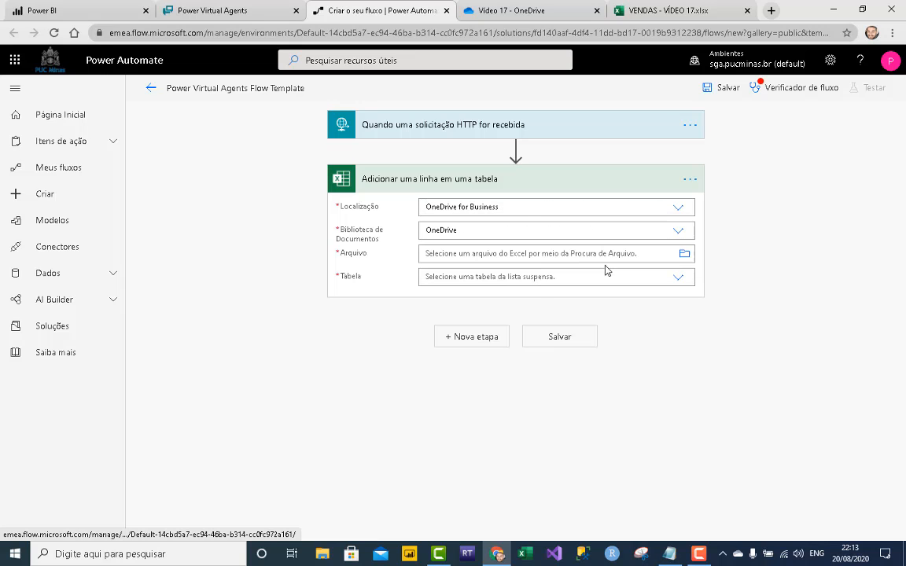
pyautogui.click(686, 255)
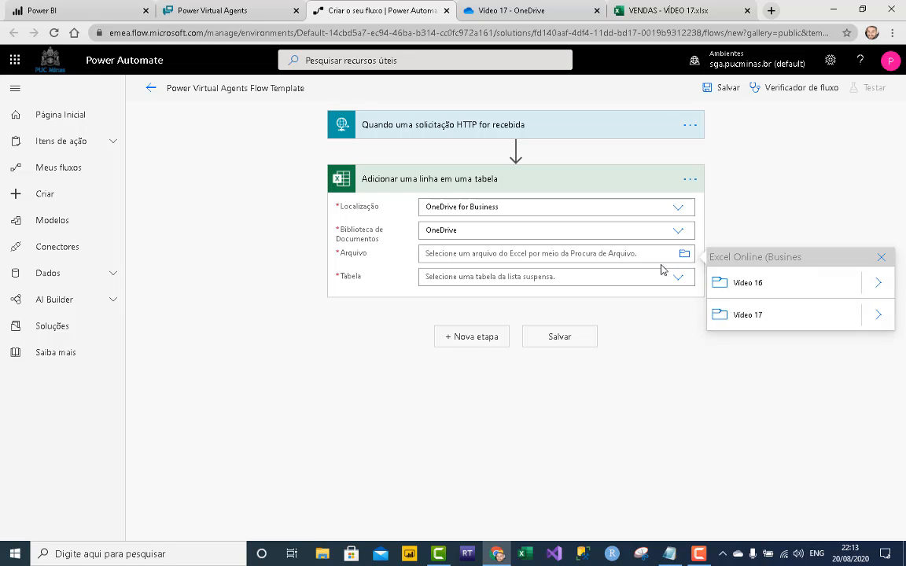
pyautogui.click(887, 322)
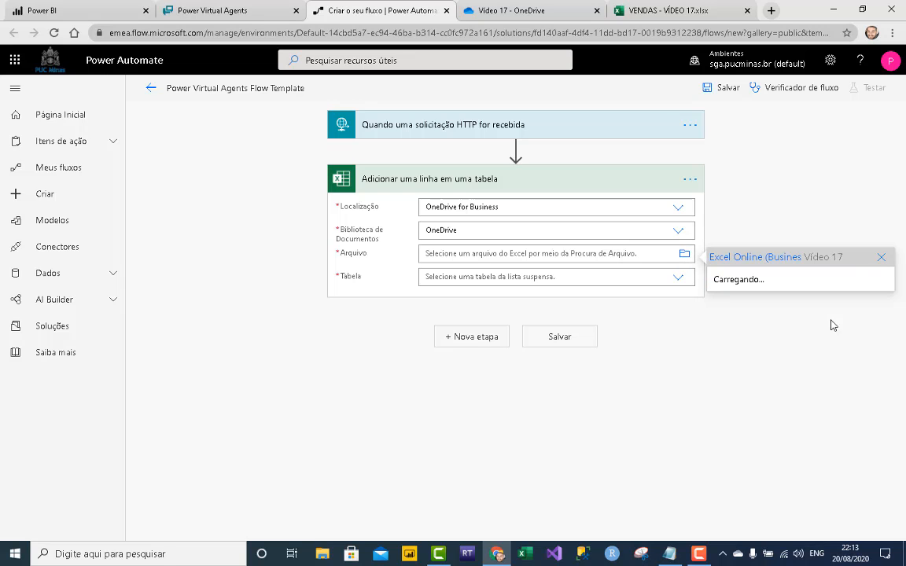
pyautogui.click(748, 290)
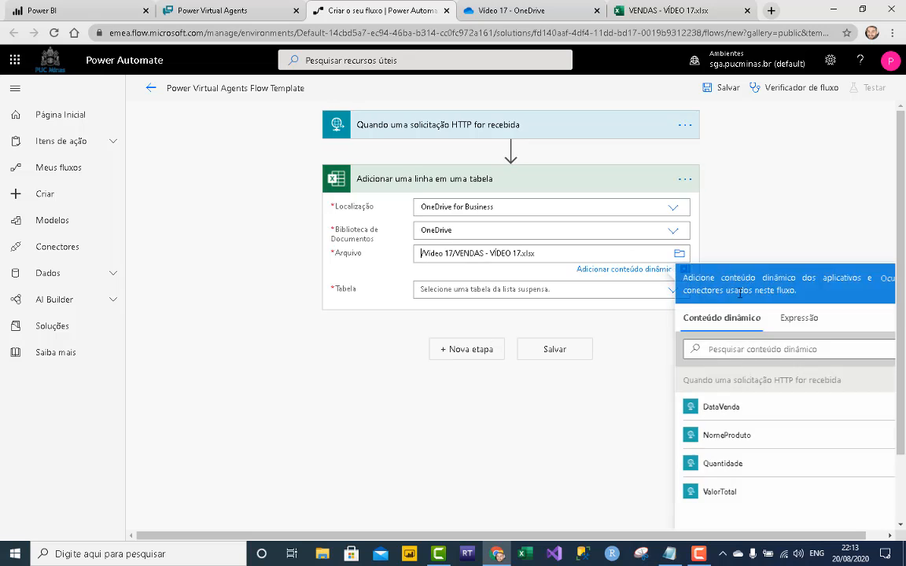
pyautogui.click(670, 294)
pyautogui.click(438, 295)
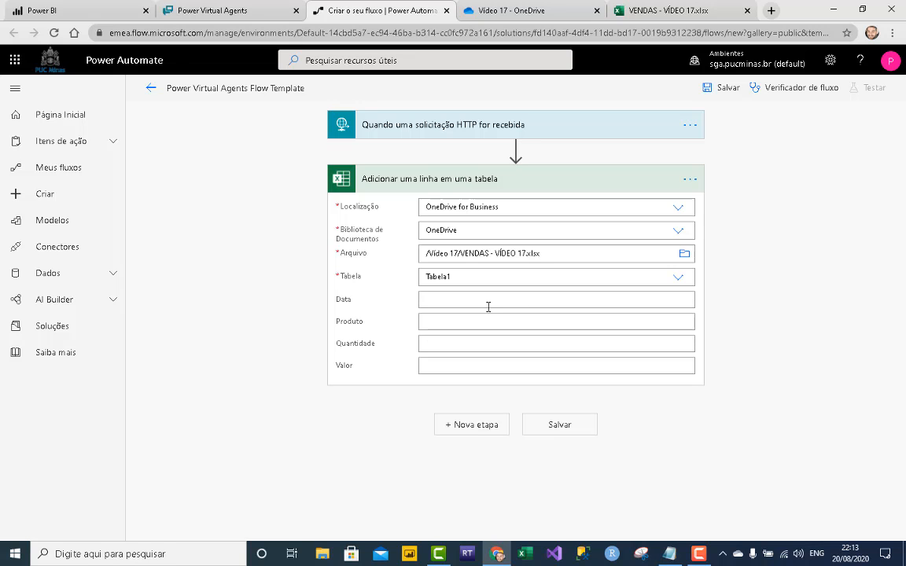
# - Map DataVenda into the Data column and NomeProduto into Produto
pyautogui.click(485, 304)
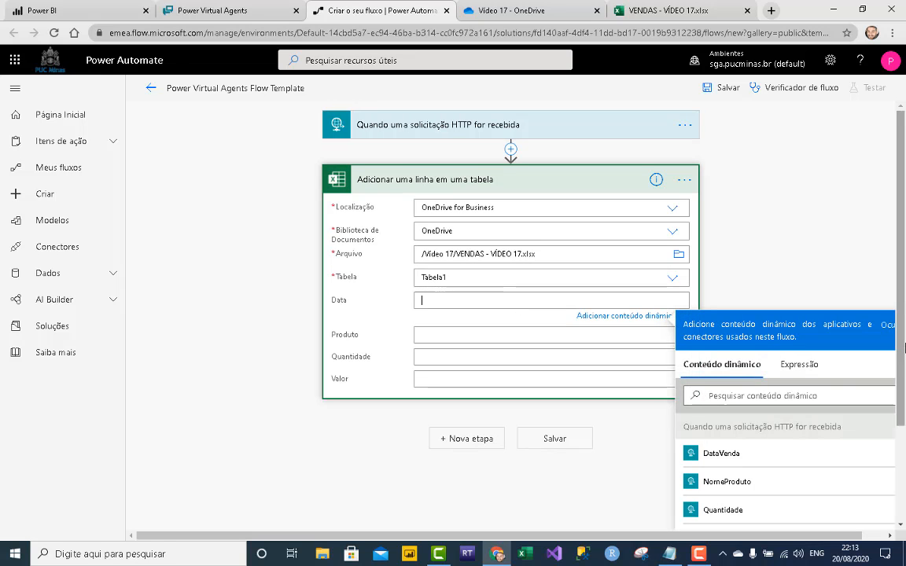
pyautogui.scroll(-1, 503, 315)
pyautogui.moveTo(904, 422); pyautogui.dragTo(905, 427)
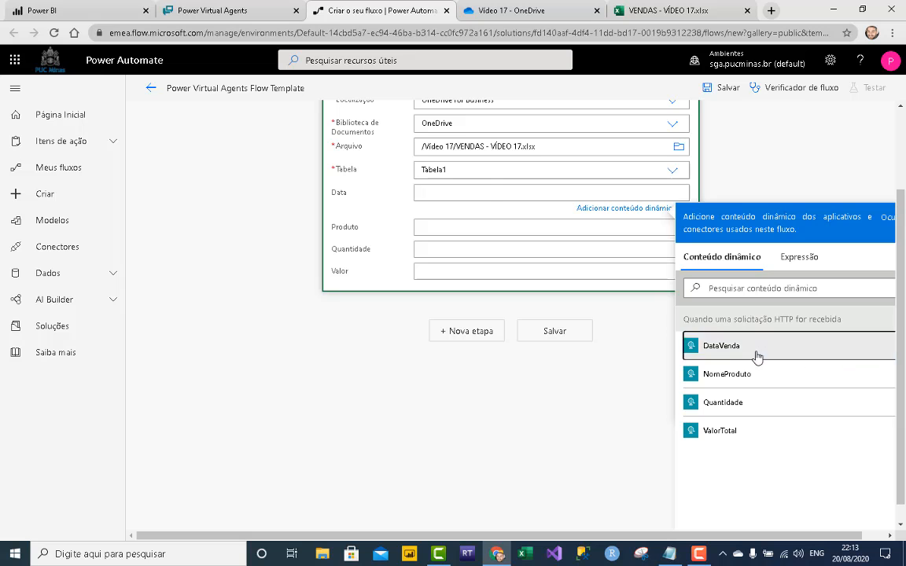
pyautogui.click(702, 354)
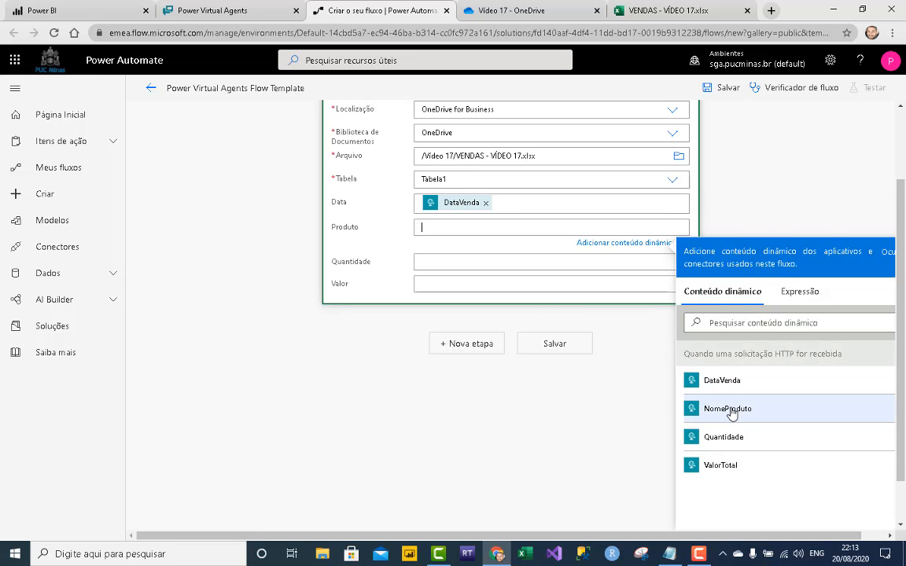
pyautogui.click(740, 410)
# - Map Quantidade into Quantidade and ValorTotal into Valor, then save the flow
pyautogui.click(479, 268)
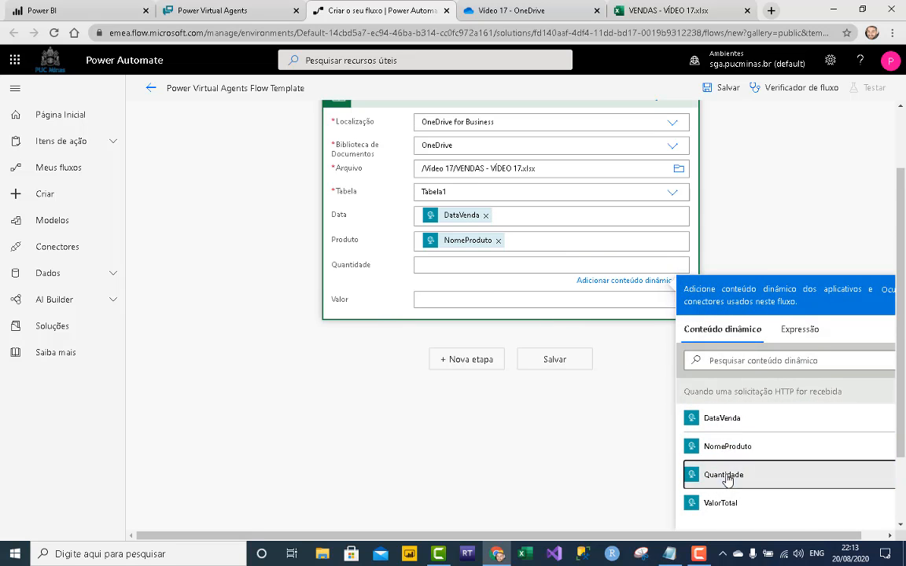
pyautogui.click(722, 477)
pyautogui.scroll(2, 460, 303)
pyautogui.click(460, 309)
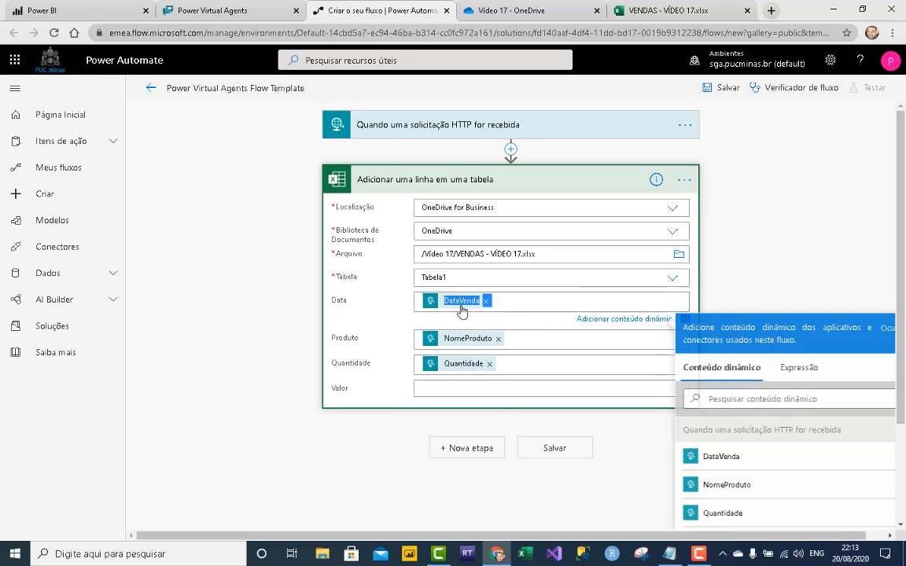
pyautogui.click(495, 384)
pyautogui.scroll(-3, 834, 440)
pyautogui.click(730, 431)
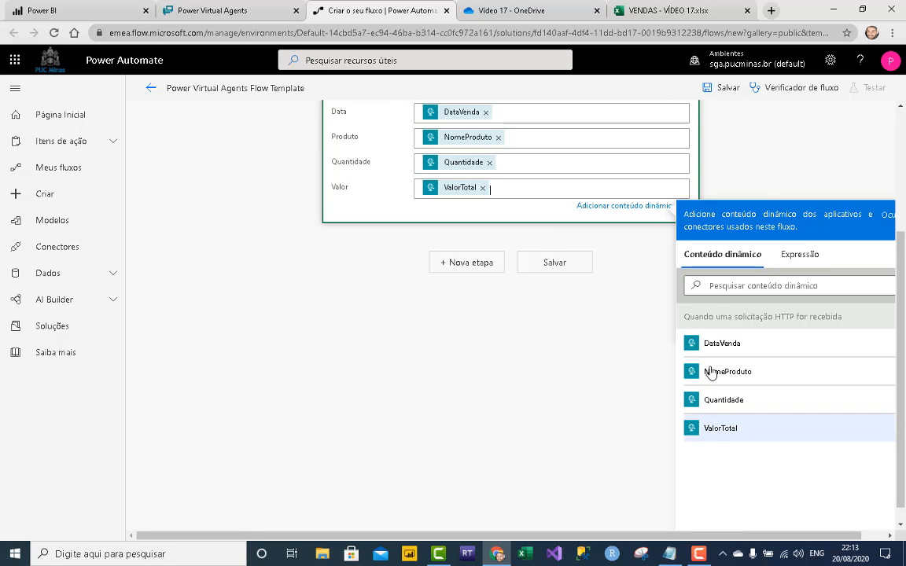
pyautogui.click(662, 307)
pyautogui.click(572, 440)
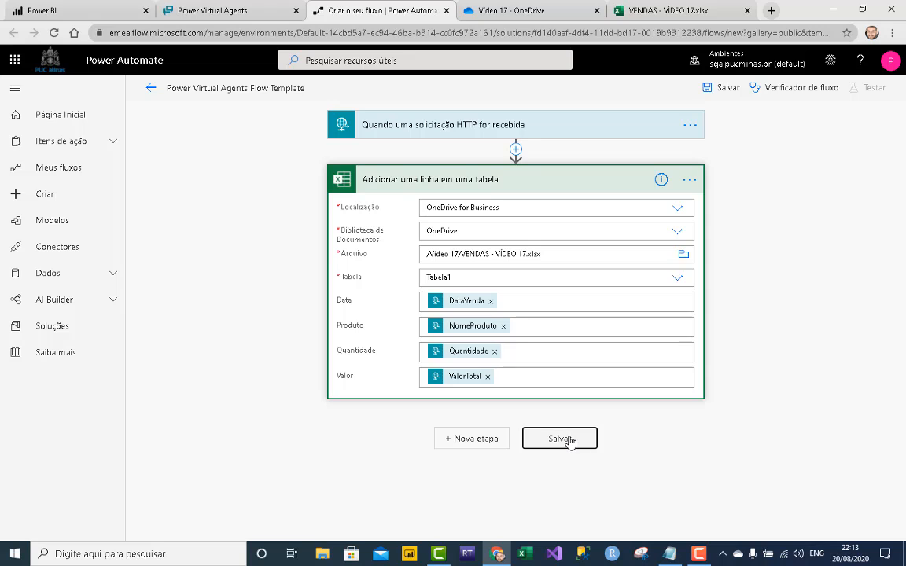
# - Replace the flow title with 'Power Platform Video 17' and save the flow
pyautogui.click(260, 93)
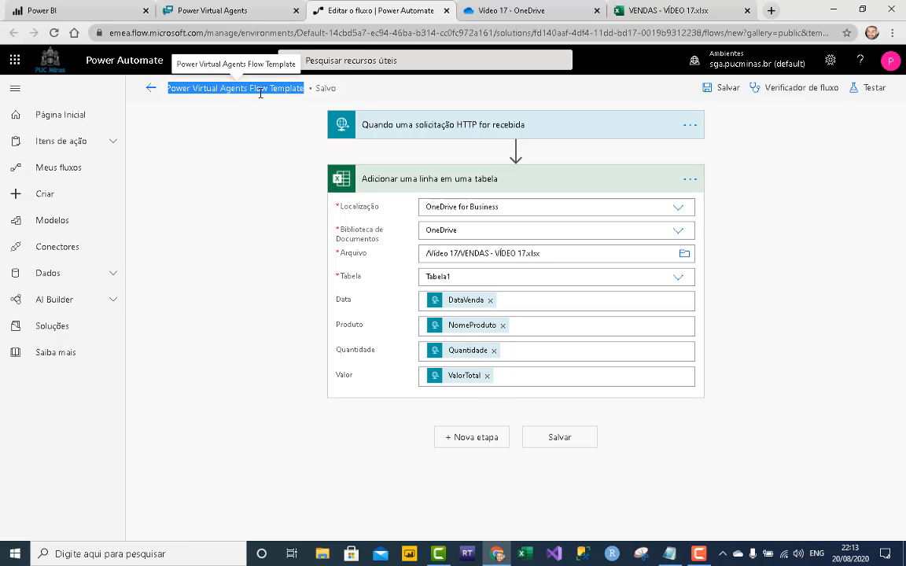
pyautogui.press('BackSpace')
pyautogui.write('Power Platform Video 19')
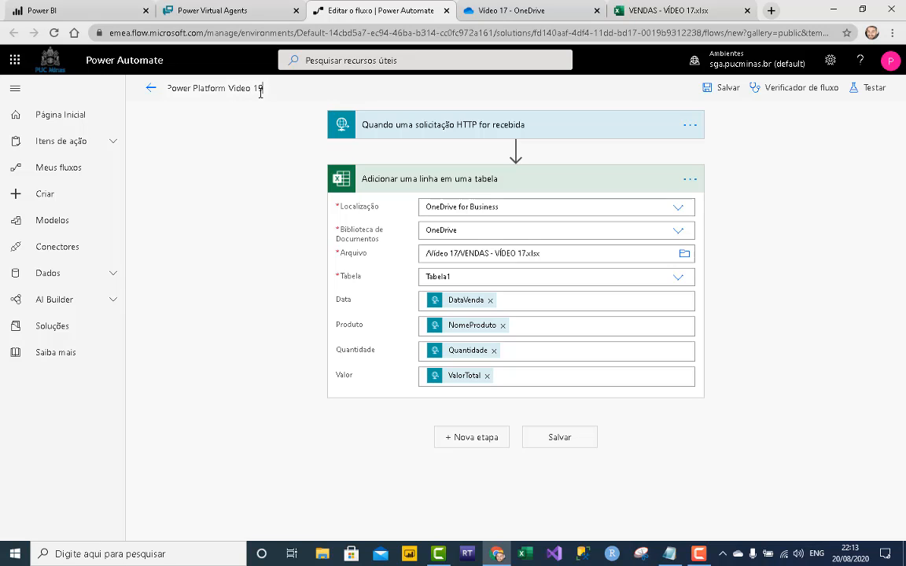
pyautogui.press('BackSpace')
pyautogui.write('7')
pyautogui.click(714, 87)
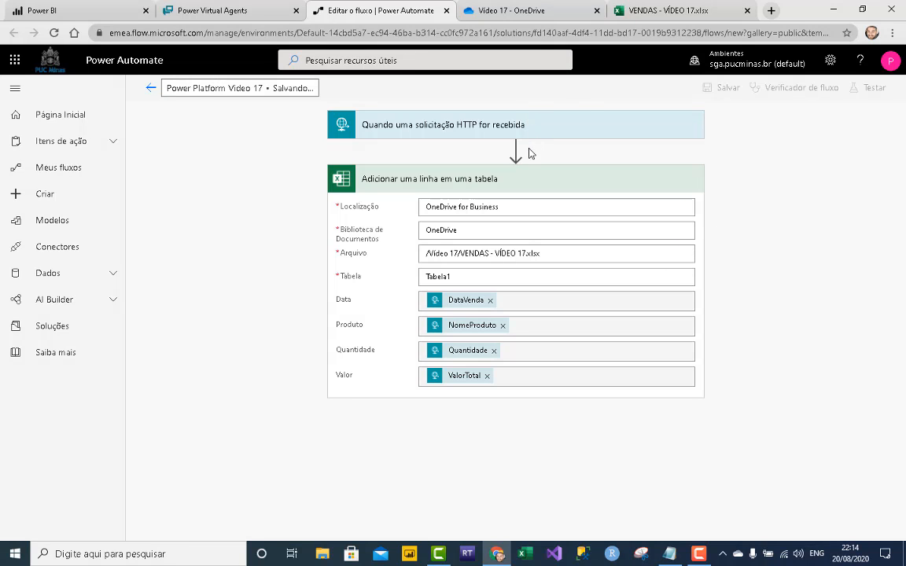
# - Under the Sim condition, add an action calling the Power Platform Video 17 flow
pyautogui.click(230, 10)
pyautogui.click(476, 270)
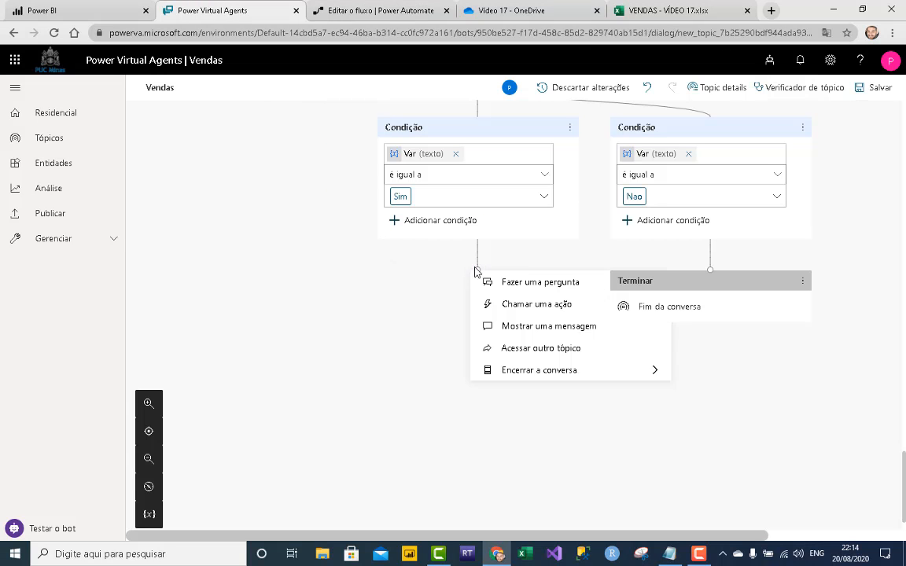
pyautogui.click(469, 307)
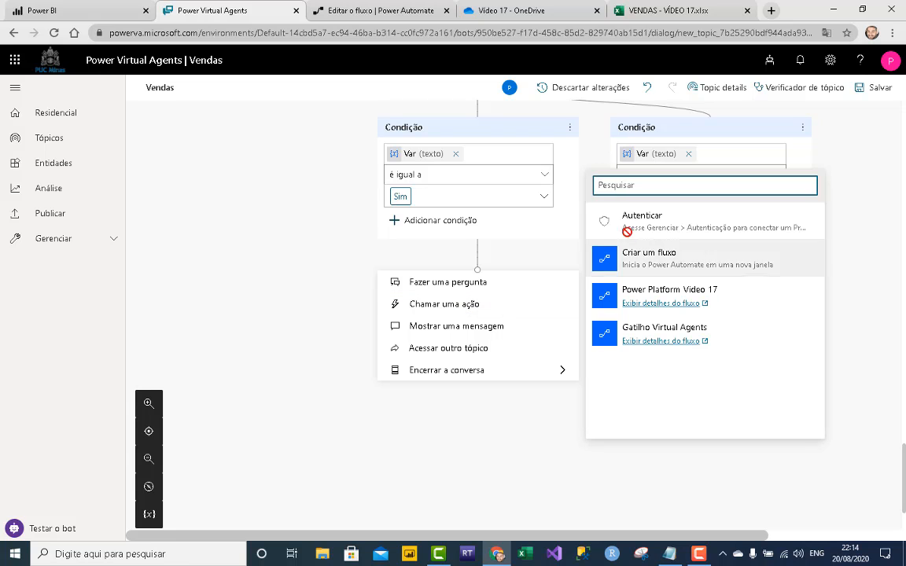
pyautogui.click(702, 293)
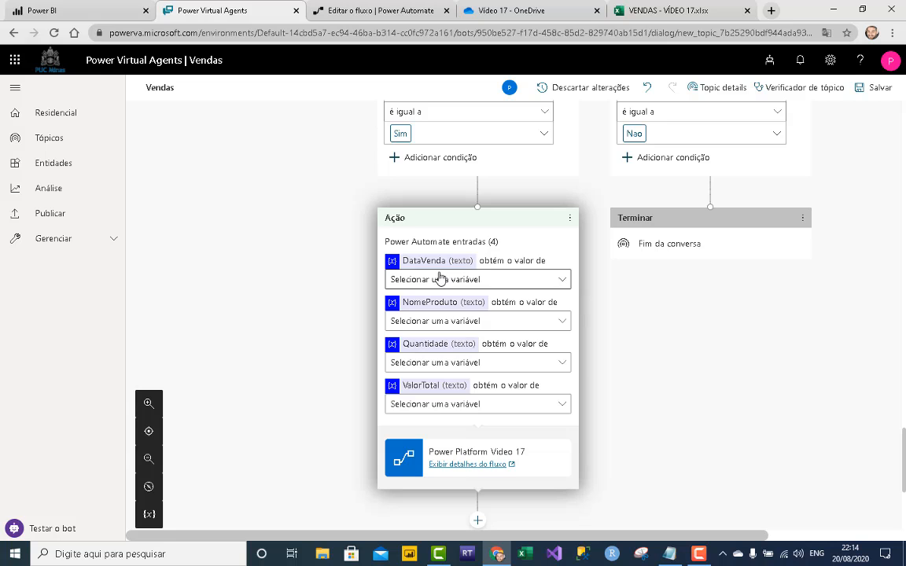
# - Pass VarDataVenda, VarProdutoVenda, VarQuantidade and VarValorTotal into the flow's four inputs
pyautogui.click(567, 287)
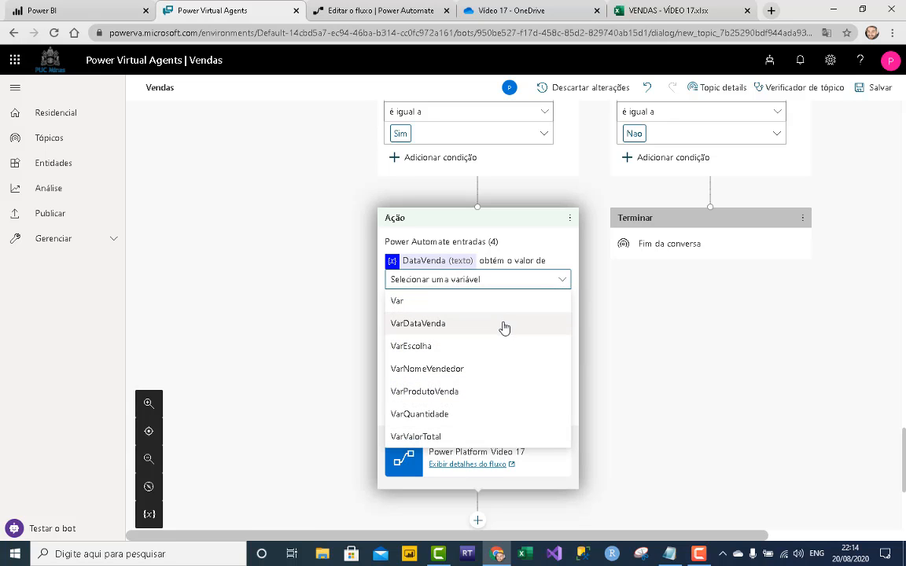
pyautogui.click(504, 326)
pyautogui.click(564, 320)
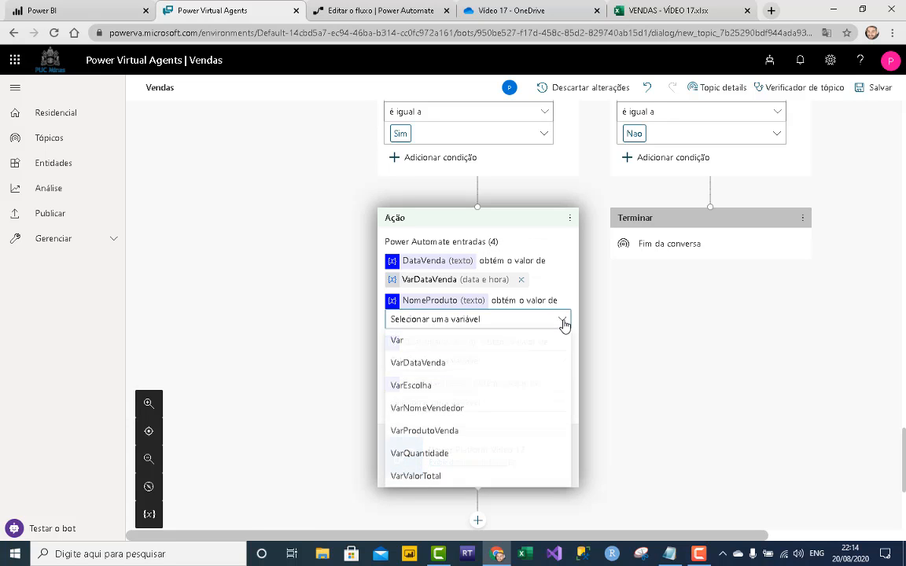
pyautogui.click(511, 431)
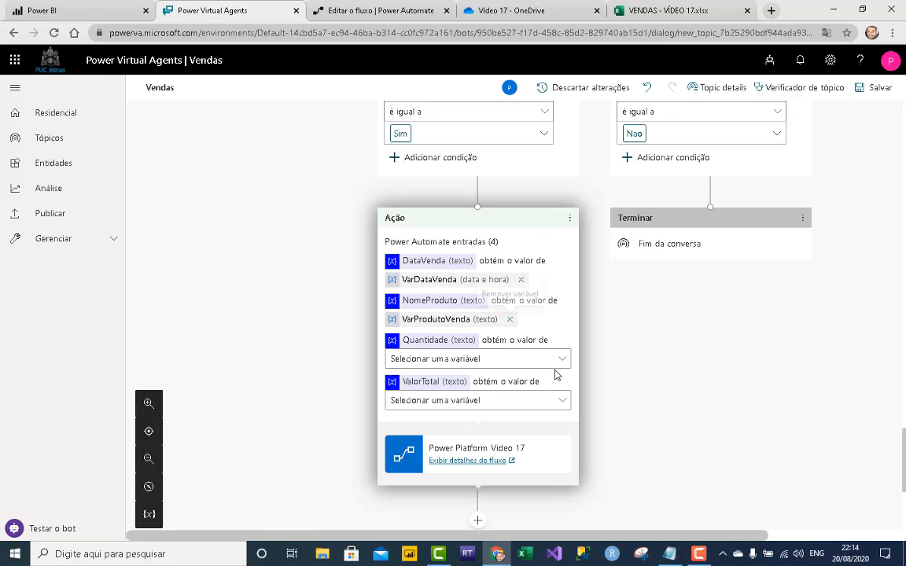
pyautogui.click(565, 360)
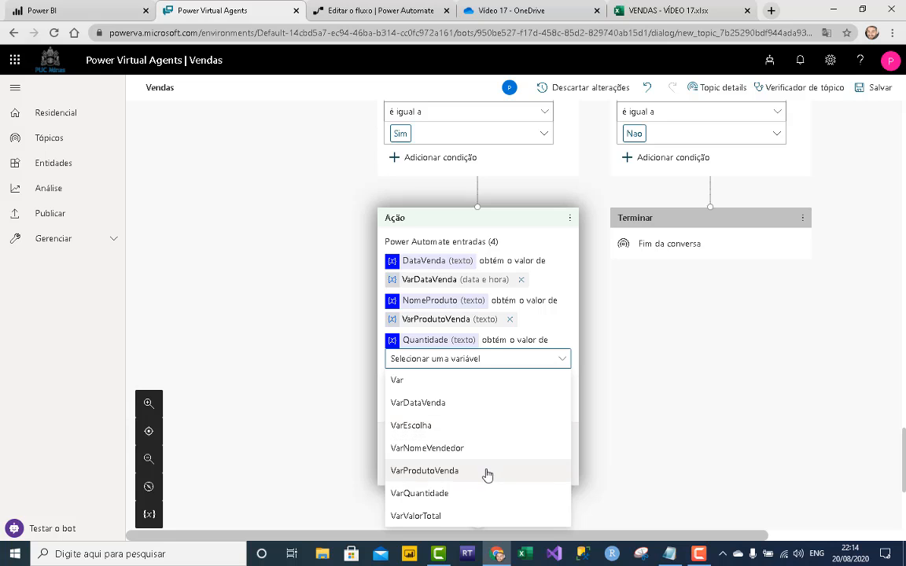
pyautogui.click(482, 492)
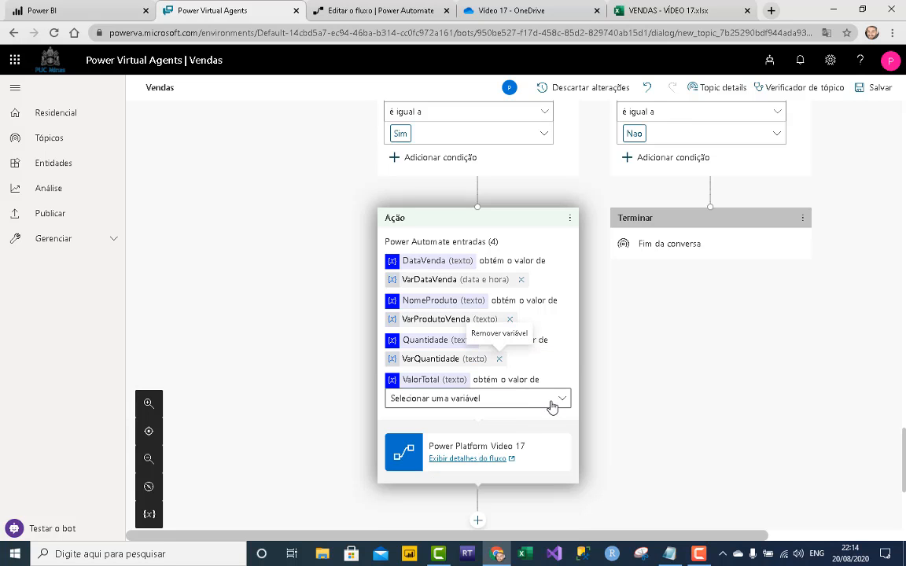
pyautogui.click(562, 399)
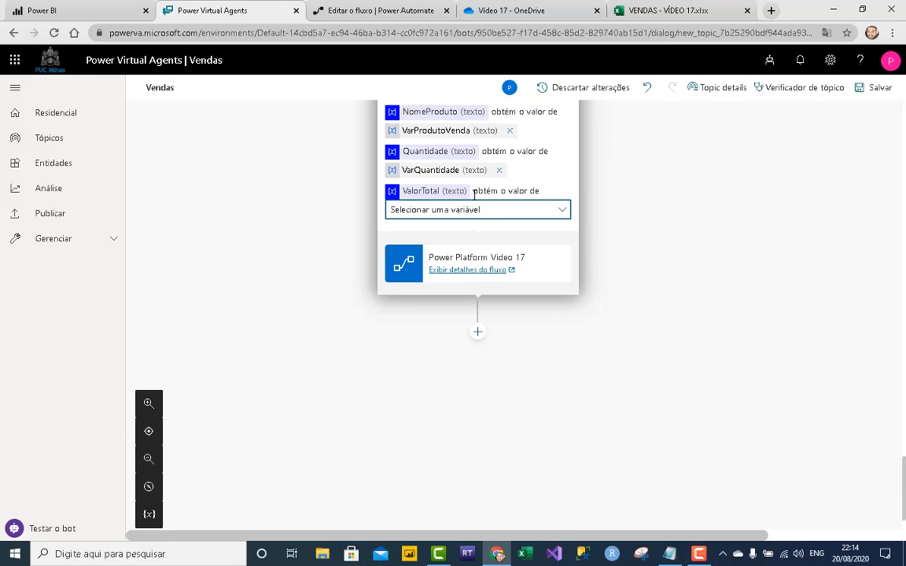
pyautogui.click(563, 215)
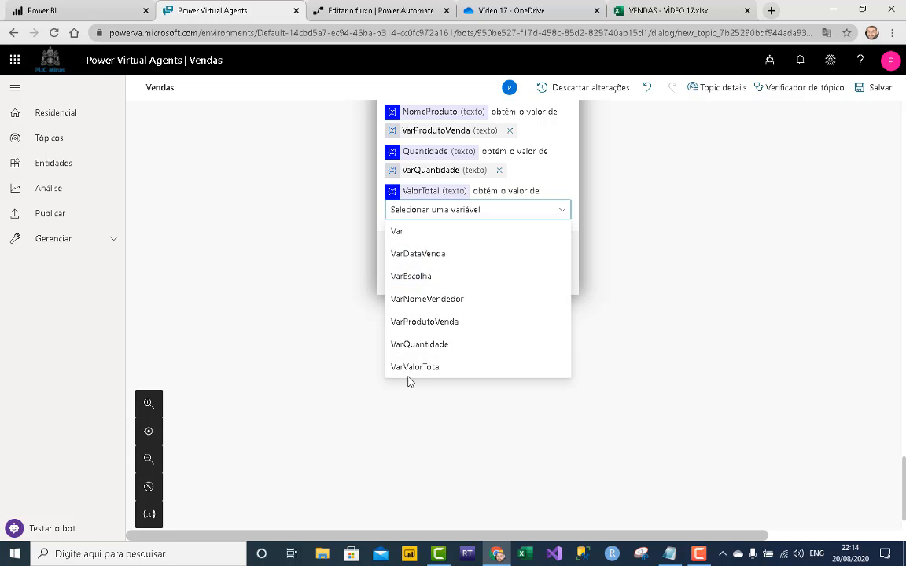
pyautogui.click(460, 365)
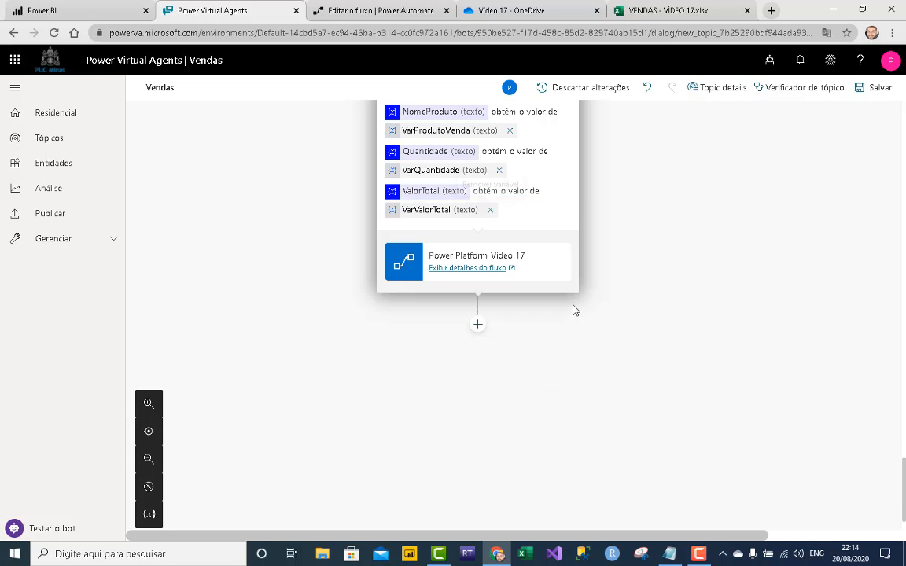
# - End the conversation with a survey after the flow call
pyautogui.click(477, 325)
pyautogui.moveTo(543, 446)
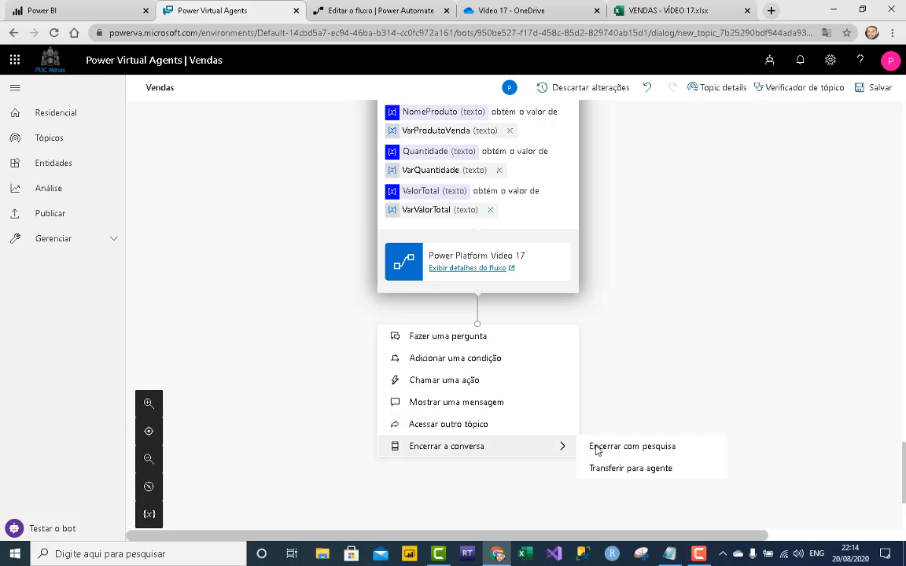
pyautogui.click(626, 448)
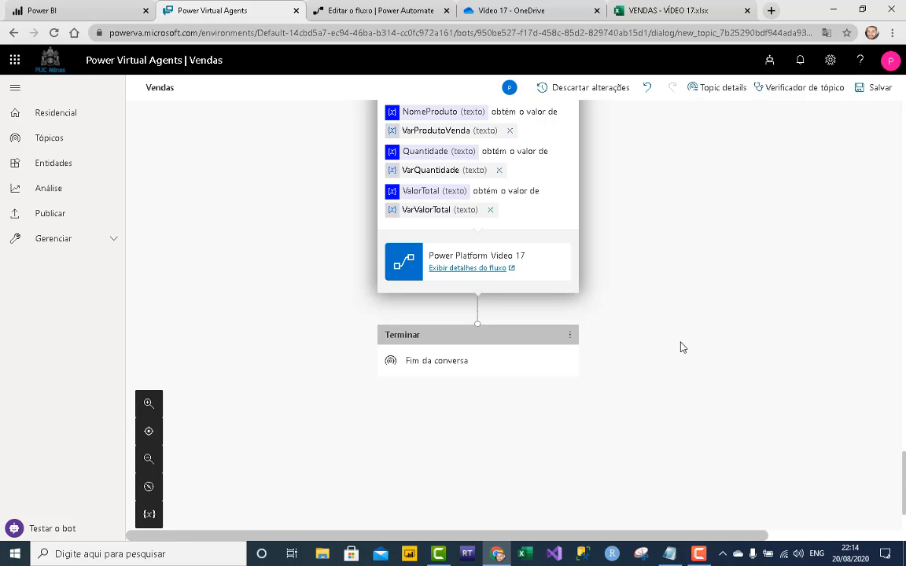
# - Save the Vendas topic and publish the bot's latest content from the Publicar page
pyautogui.click(871, 91)
pyautogui.click(55, 221)
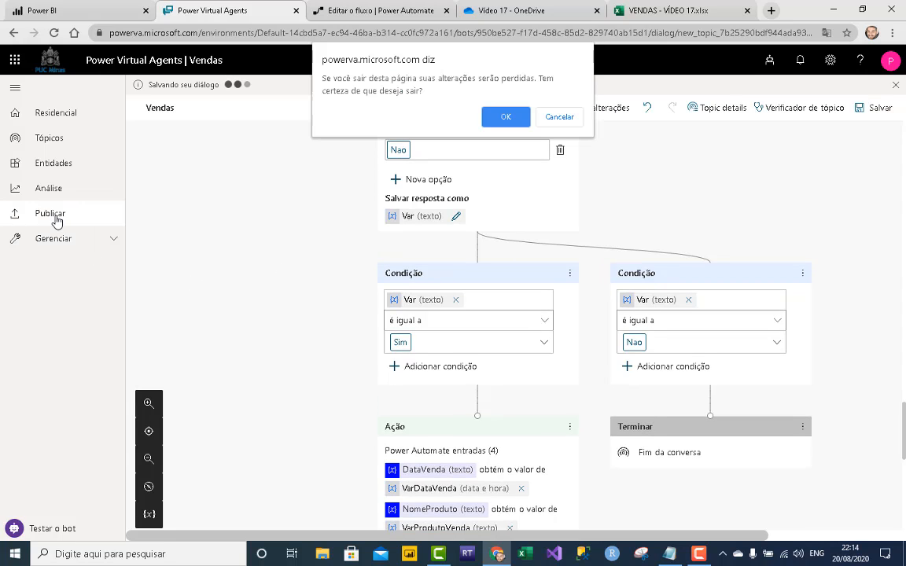
pyautogui.click(560, 118)
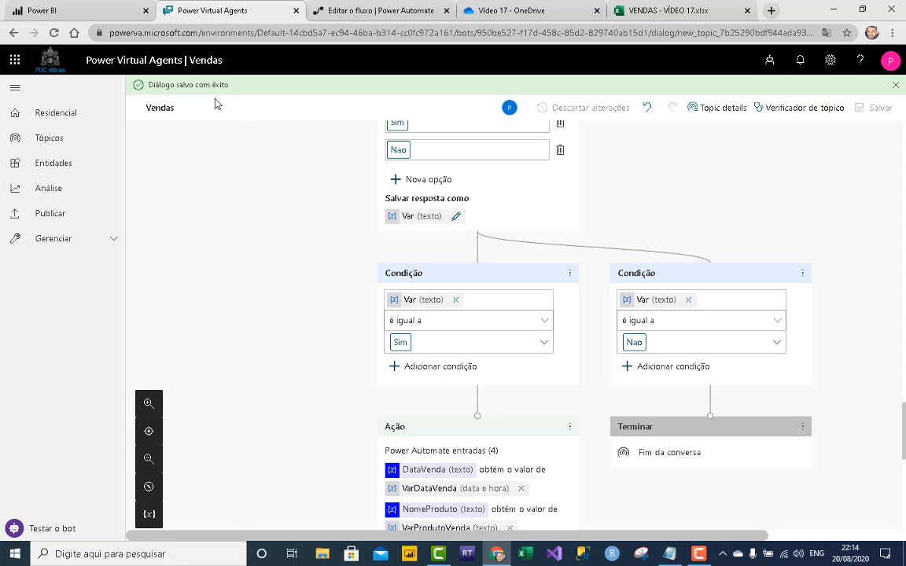
pyautogui.click(68, 218)
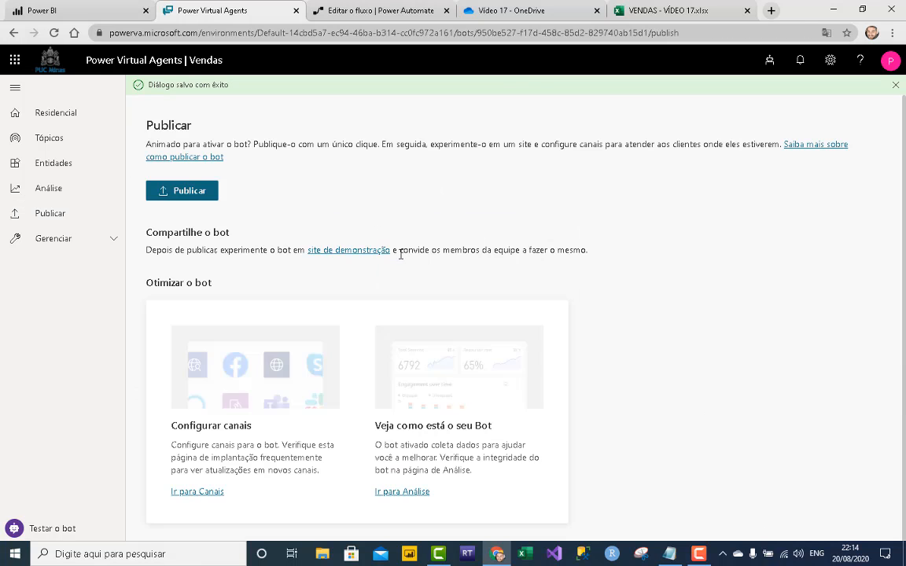
pyautogui.click(189, 190)
pyautogui.click(454, 324)
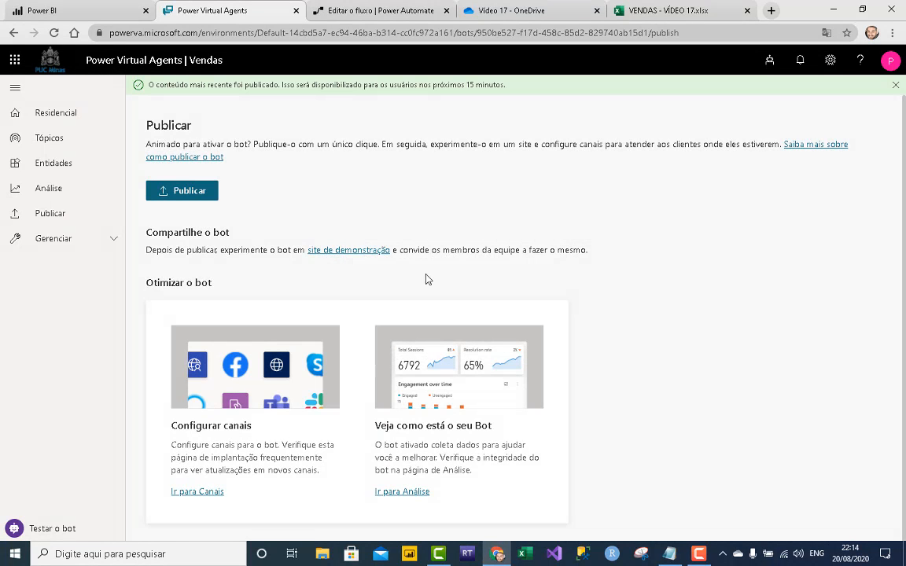
# - Open the bot's demo site in a new tab and close the Power Automate editor tab
pyautogui.click(365, 257)
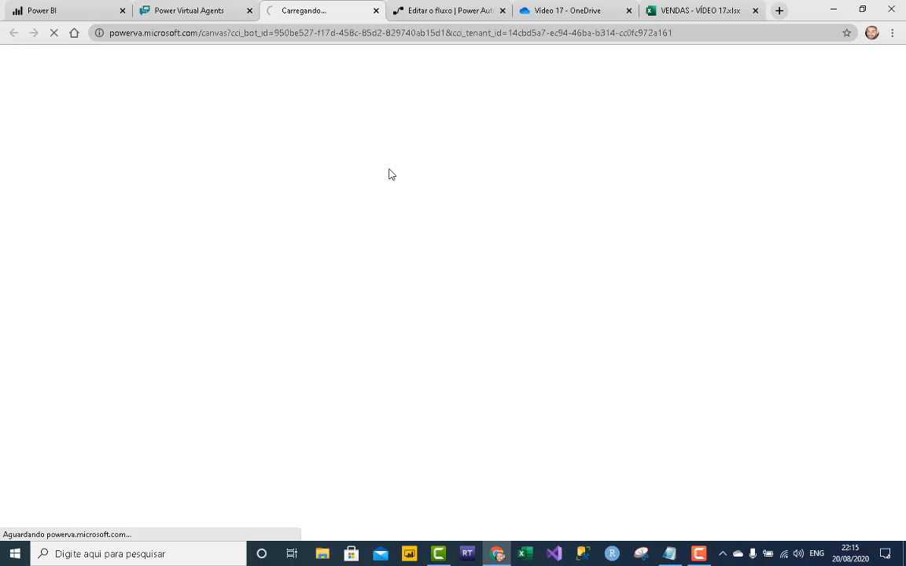
pyautogui.click(494, 11)
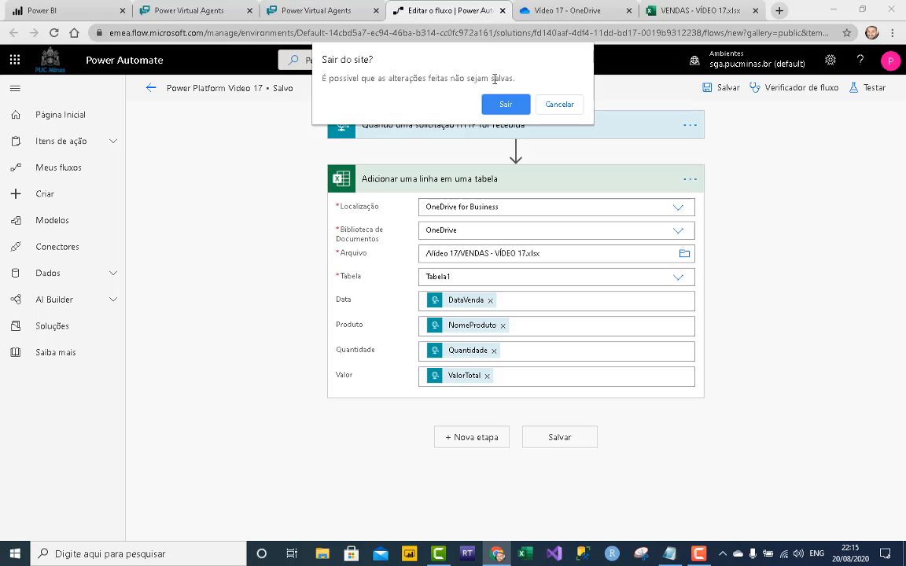
pyautogui.click(506, 107)
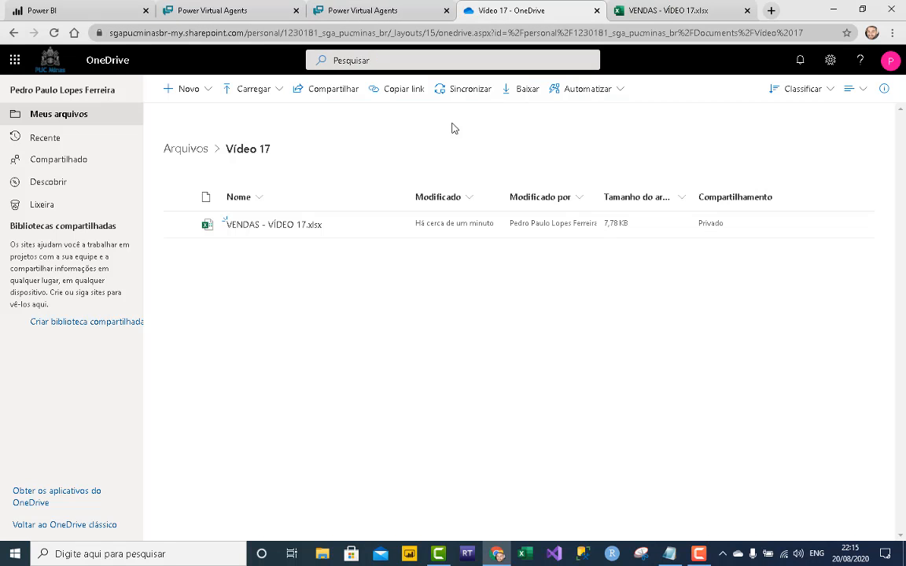
pyautogui.click(370, 11)
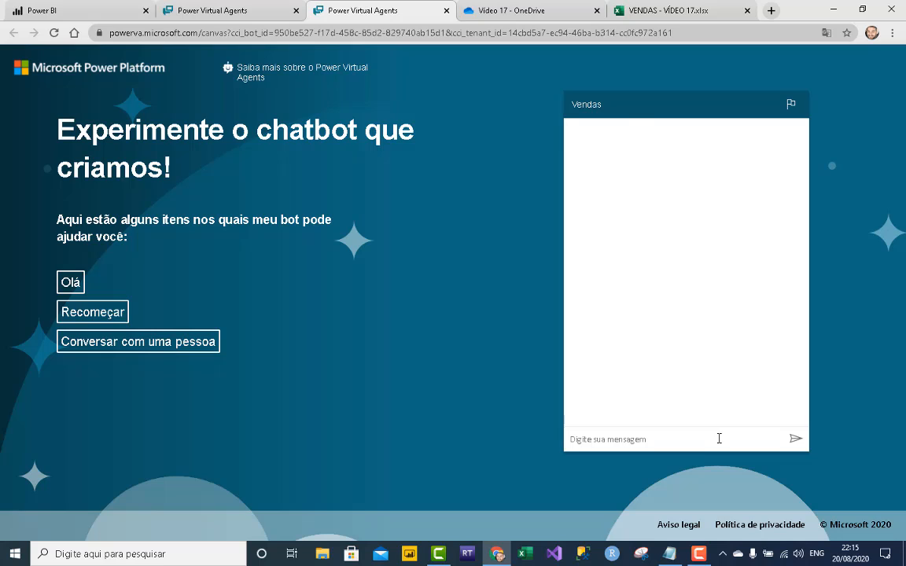
# - Send the sales trigger message and the user's name, then choose 'Cadastrar uma venda'
pyautogui.write('vendi')
pyautogui.press('Return')
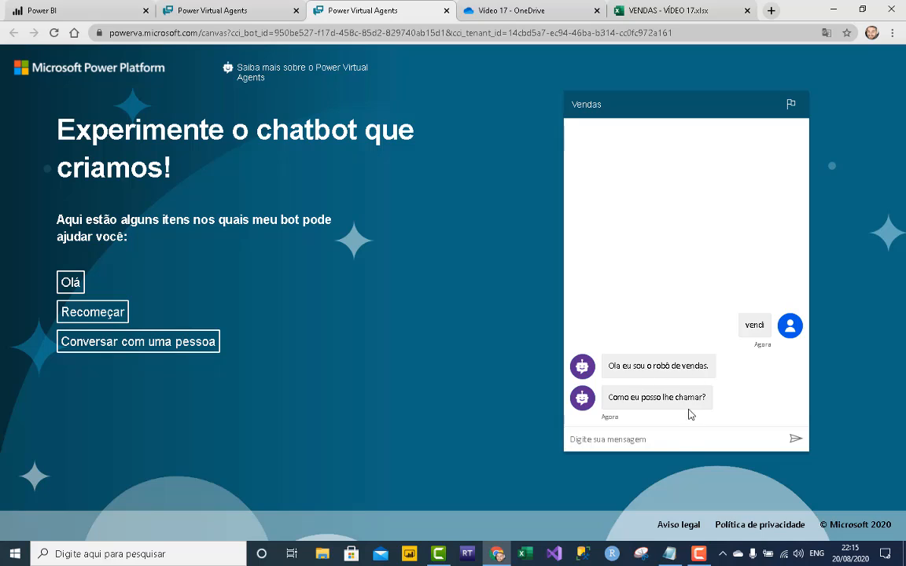
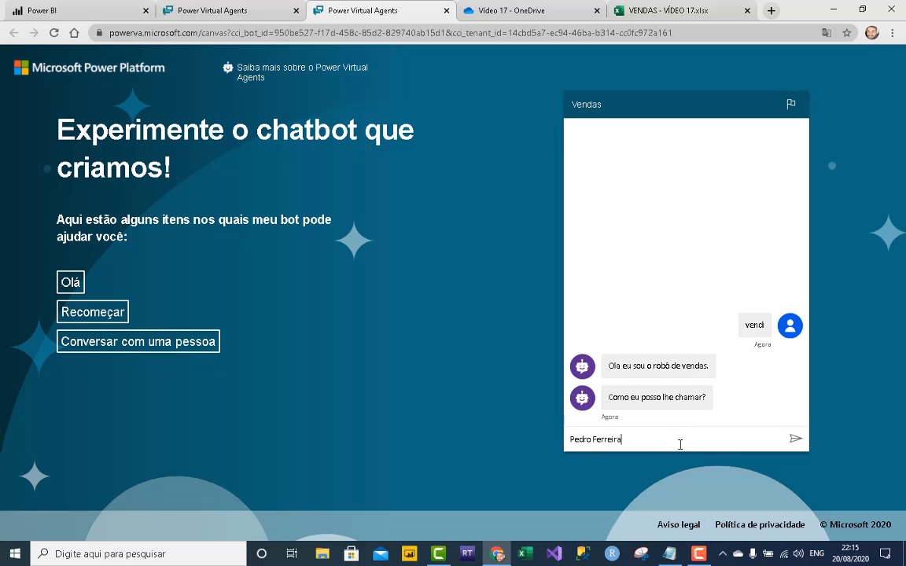
pyautogui.press('Return')
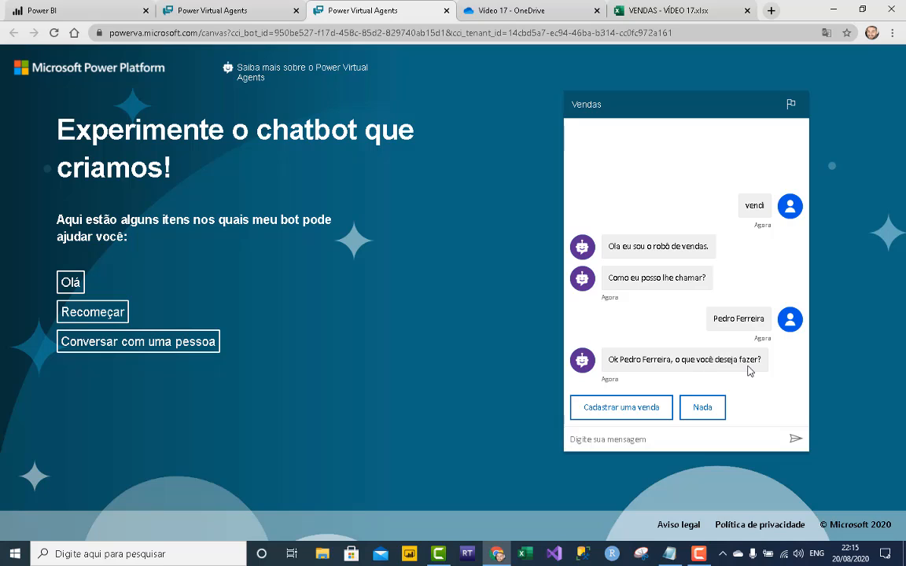
pyautogui.click(637, 409)
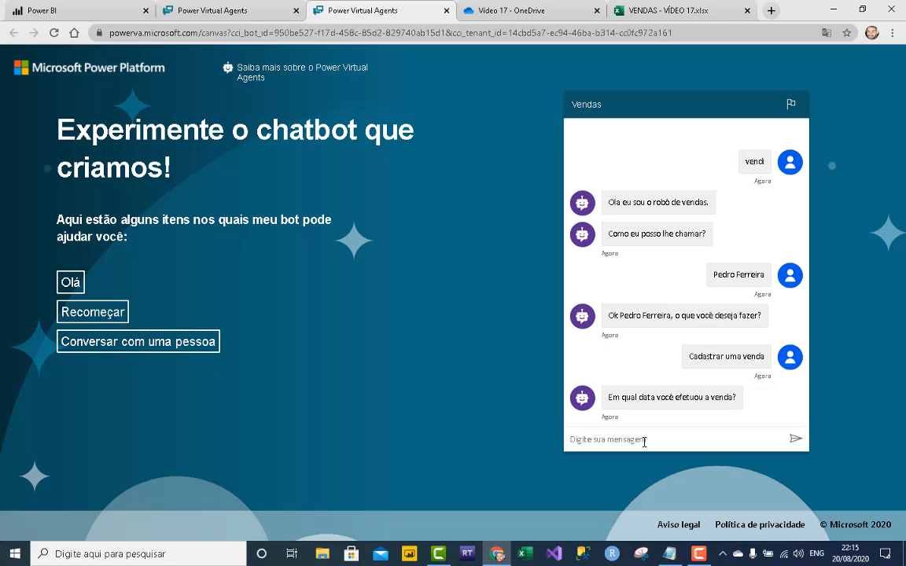
# - Enter sale date 20/08/2020, product MacBook Air, quantity 2 and total 12000
pyautogui.write('20/08/2020')
pyautogui.press('Return')
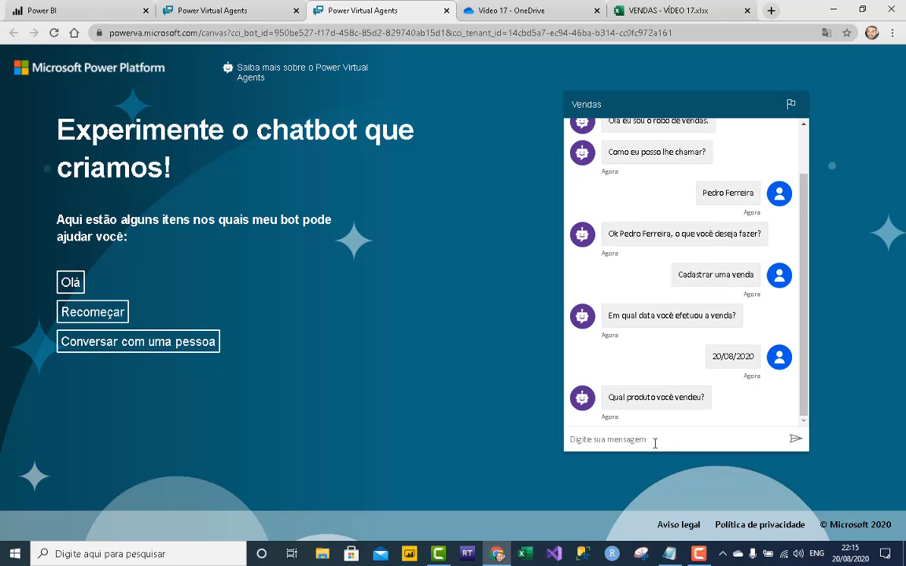
pyautogui.write('MacBook Air')
pyautogui.press('Return')
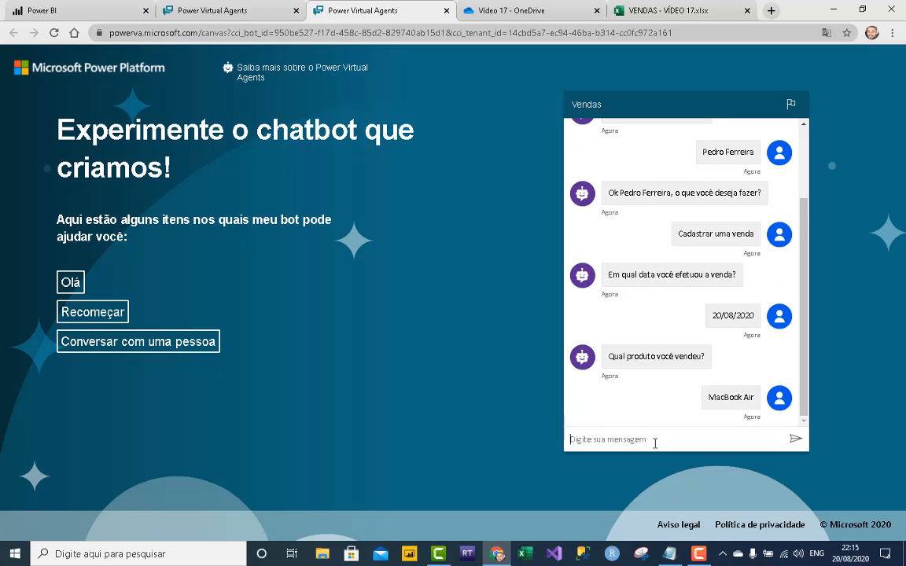
pyautogui.write('2')
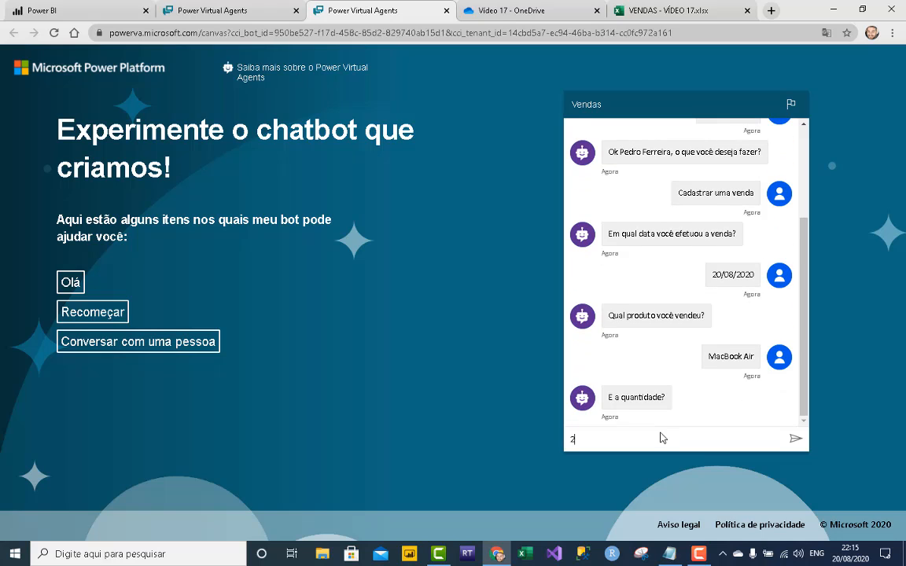
pyautogui.press('Return')
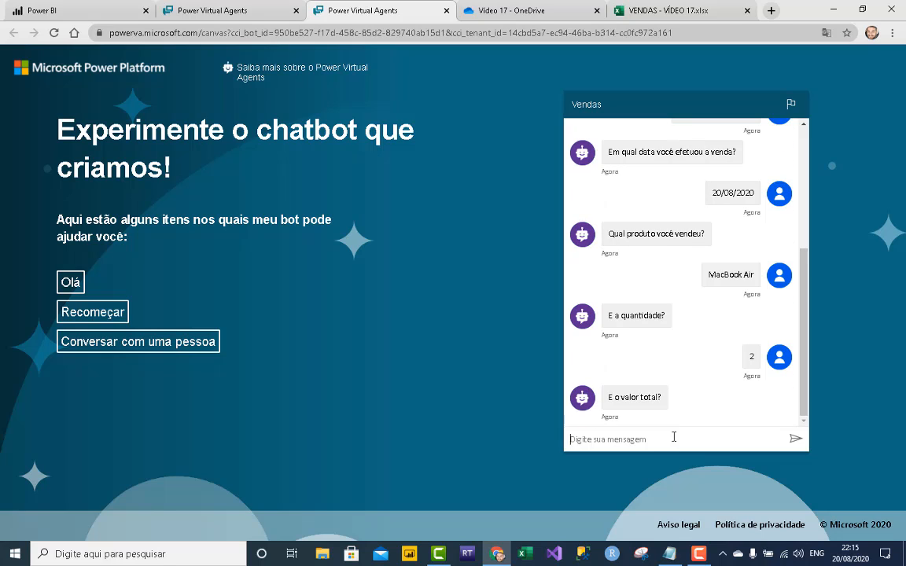
pyautogui.write('12000')
pyautogui.press('Return')
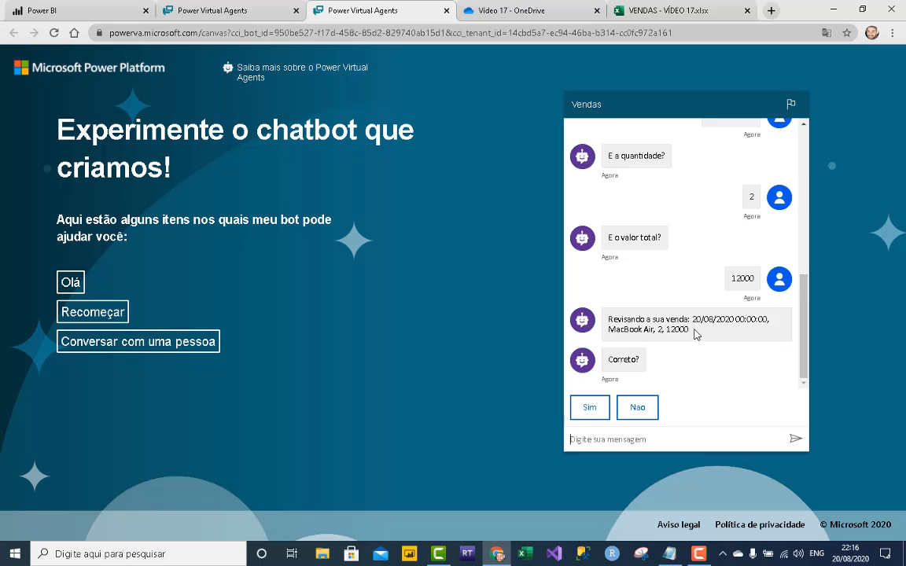
# - Confirm the sale with Sim and check the new MacBook Air row in the VENDAS spreadsheet
pyautogui.click(590, 416)
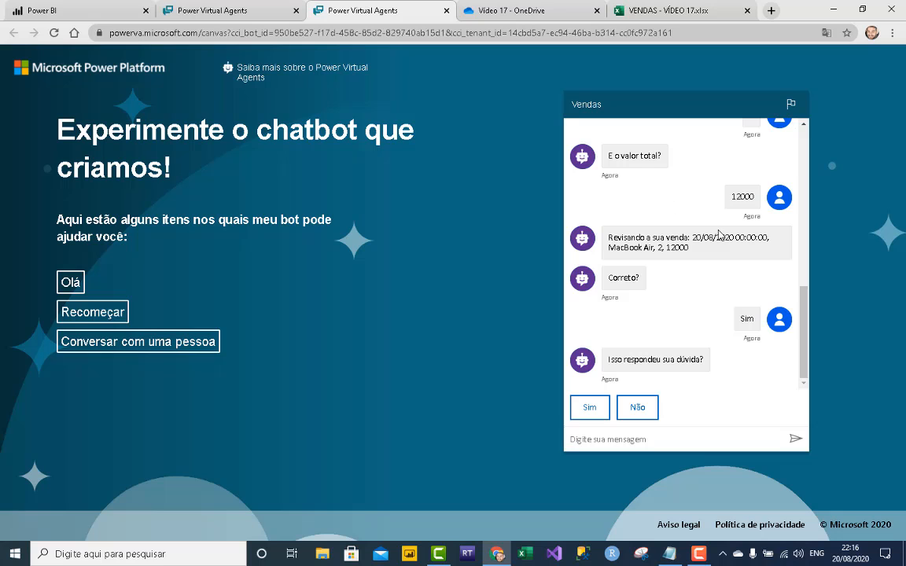
pyautogui.click(710, 7)
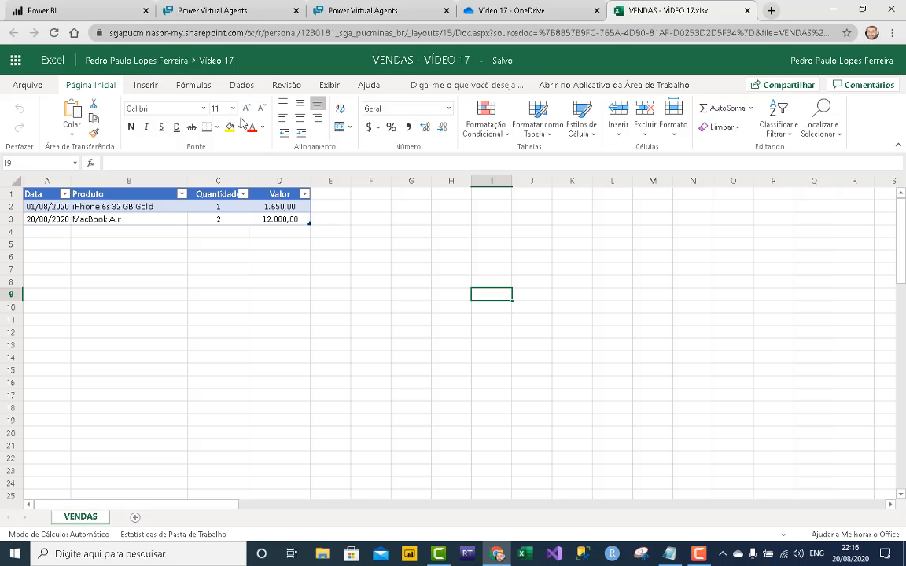
pyautogui.click(99, 11)
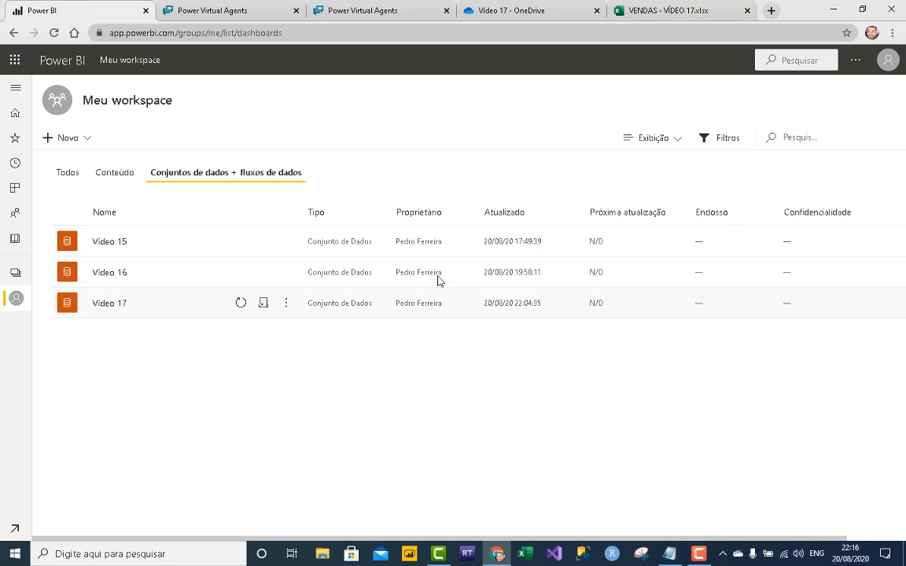
pyautogui.click(671, 15)
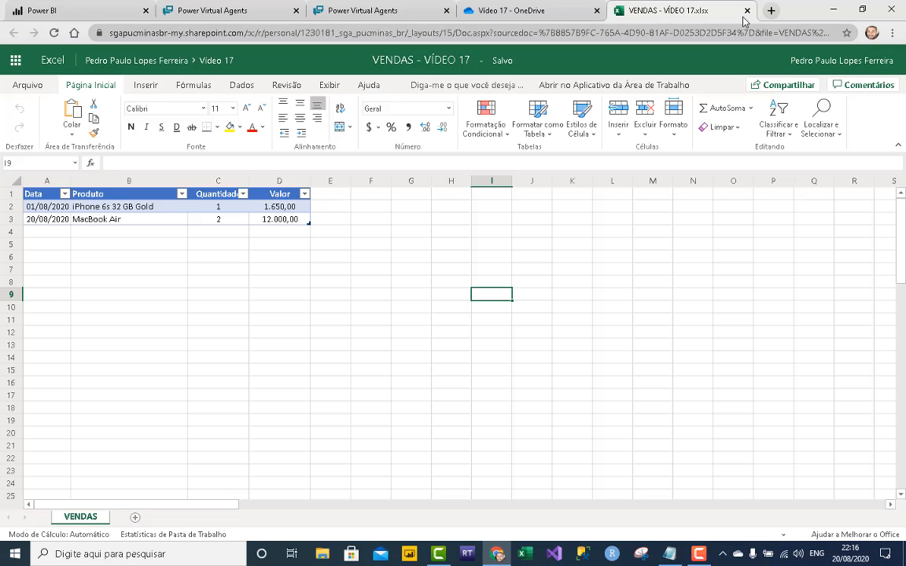
# - In a new tab, reach Power Automate from the OFFICE 365 bookmarks and list Meus fluxos
pyautogui.click(771, 11)
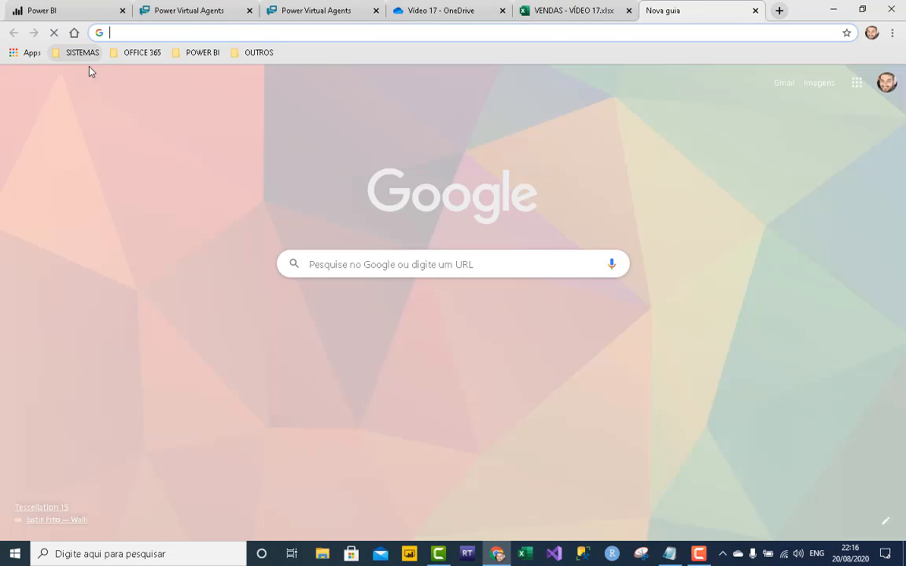
pyautogui.click(148, 55)
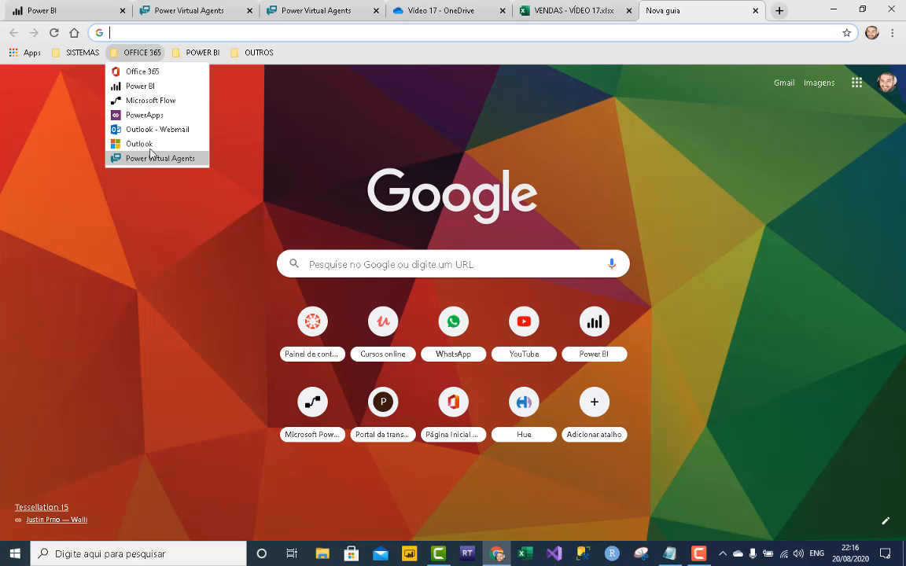
pyautogui.click(153, 101)
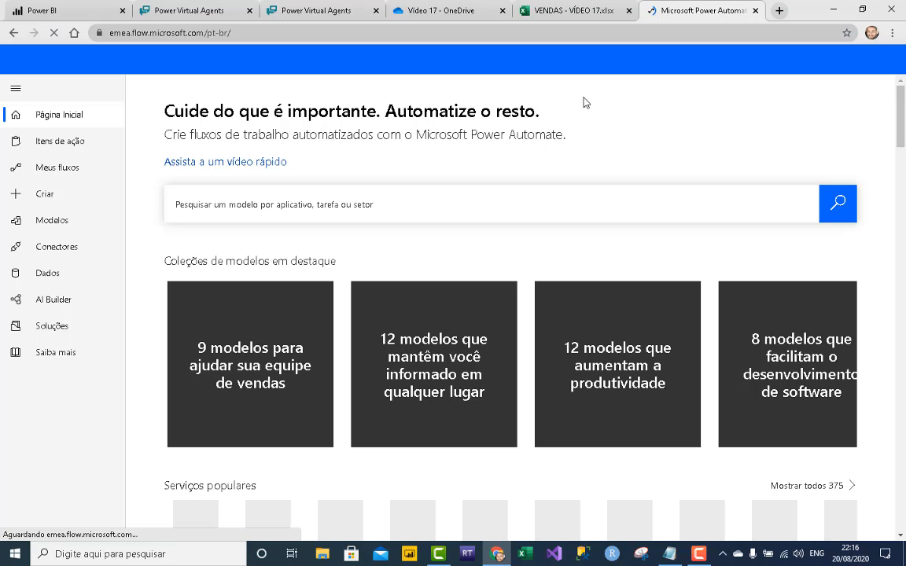
pyautogui.click(46, 173)
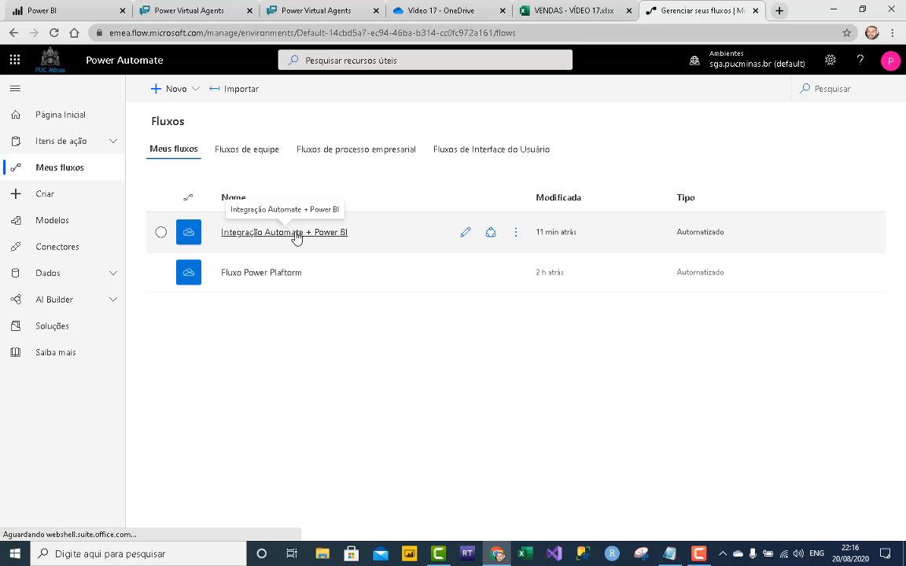
# - Confirm the flow's 22:20 run succeeded and the Vídeo 17 dataset refreshed at 22:20:40
pyautogui.click(517, 236)
pyautogui.click(550, 385)
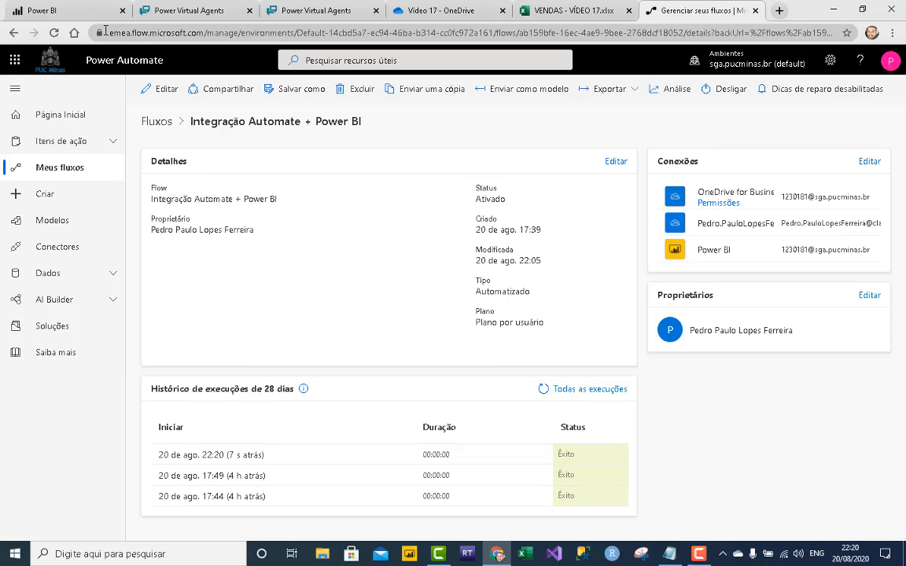
pyautogui.click(83, 12)
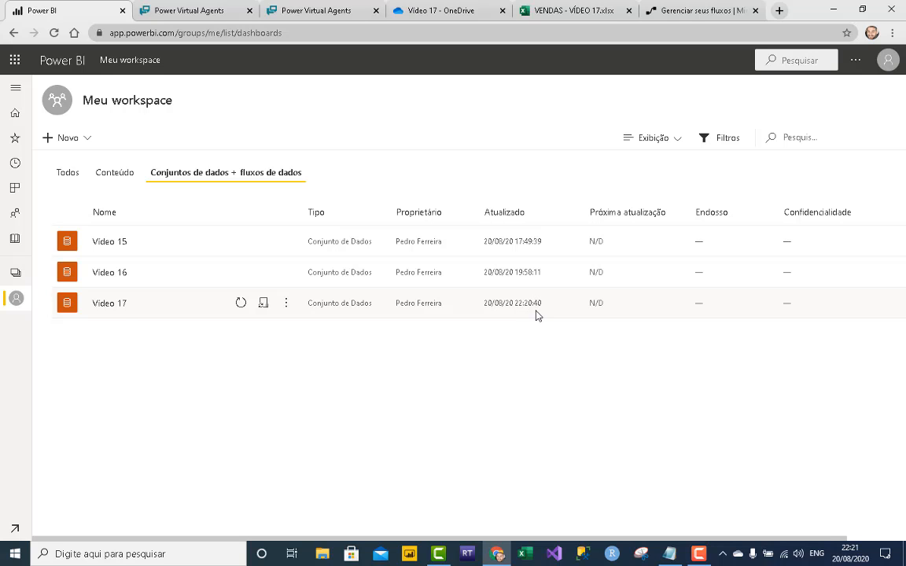
# - Open the Vídeo 17 report from Meu workspace content, showing MacBook Air at 12,0 Mil
pyautogui.click(116, 175)
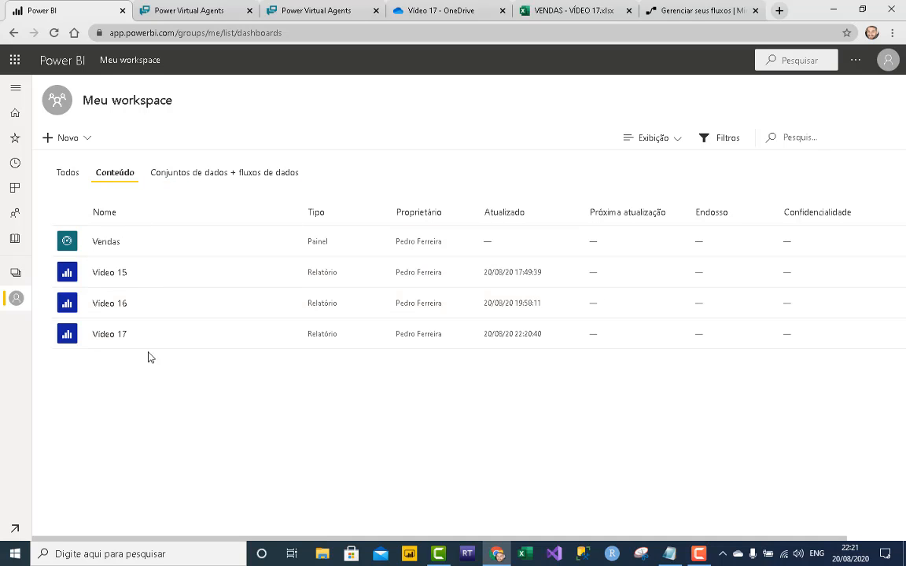
pyautogui.click(113, 337)
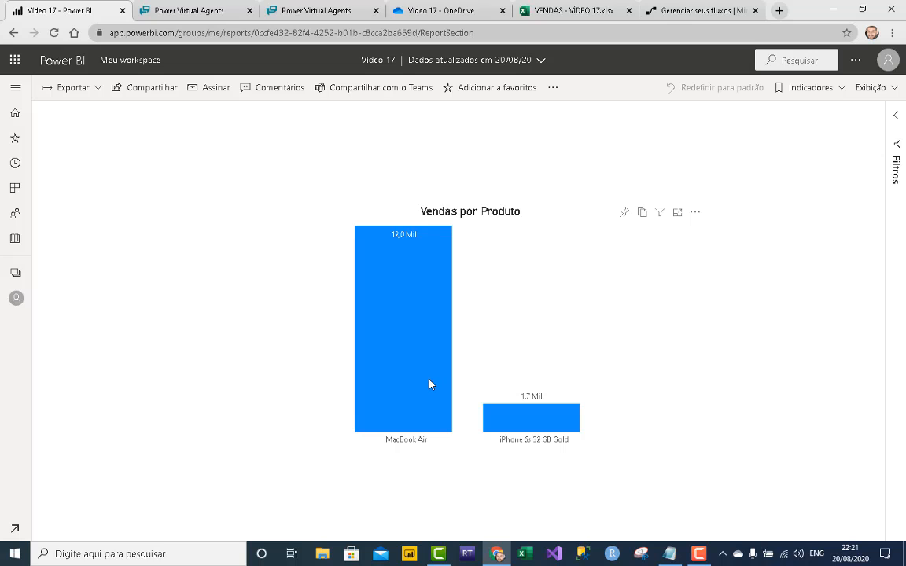
pyautogui.moveTo(505, 422)
pyautogui.click(330, 11)
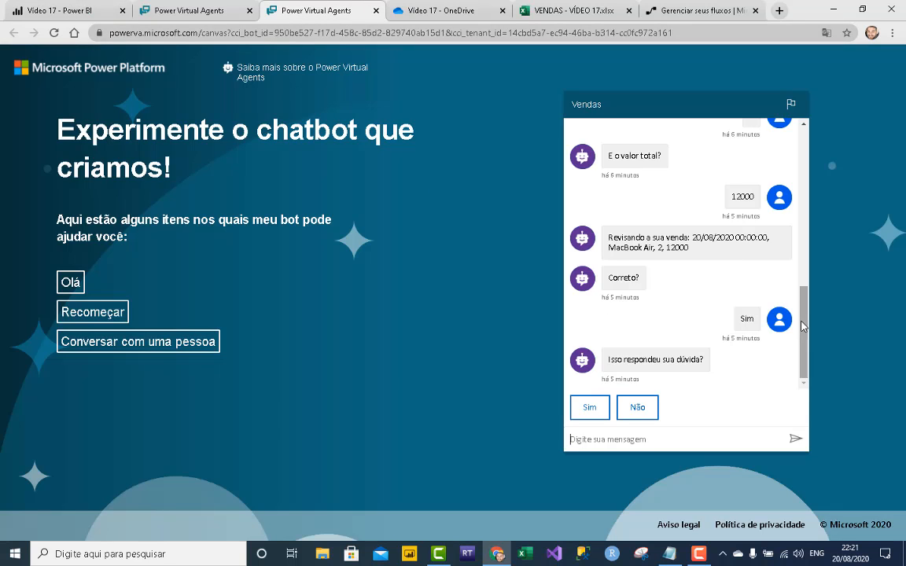
pyautogui.moveTo(803, 314); pyautogui.dragTo(802, 157)
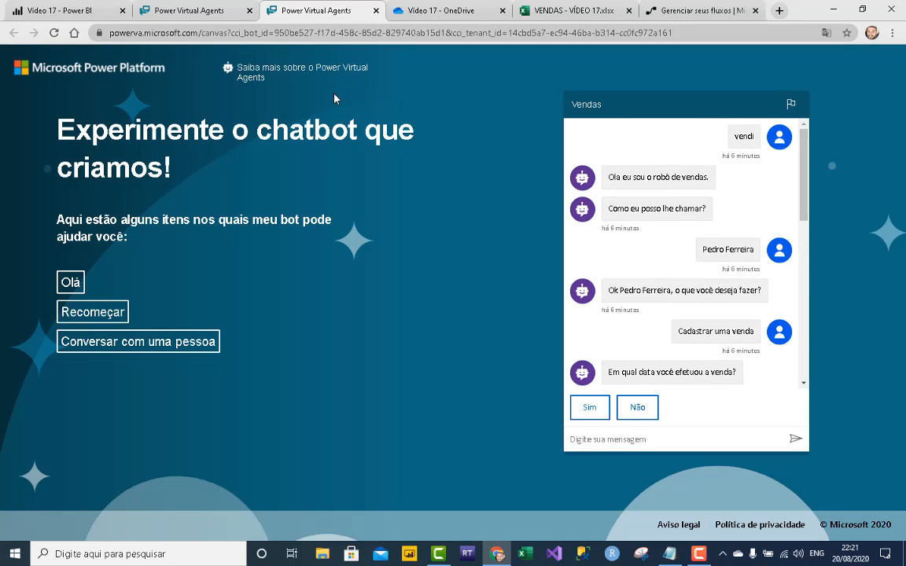
pyautogui.click(81, 13)
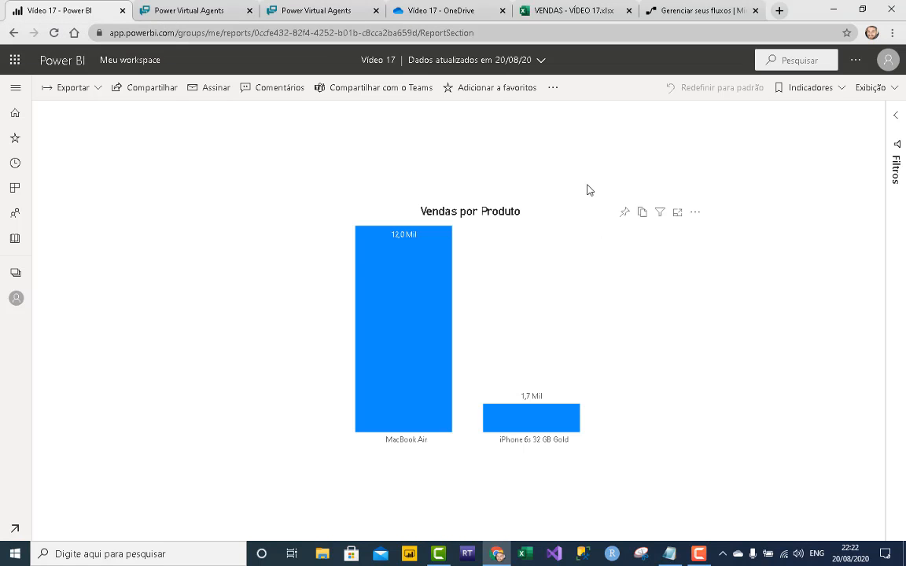